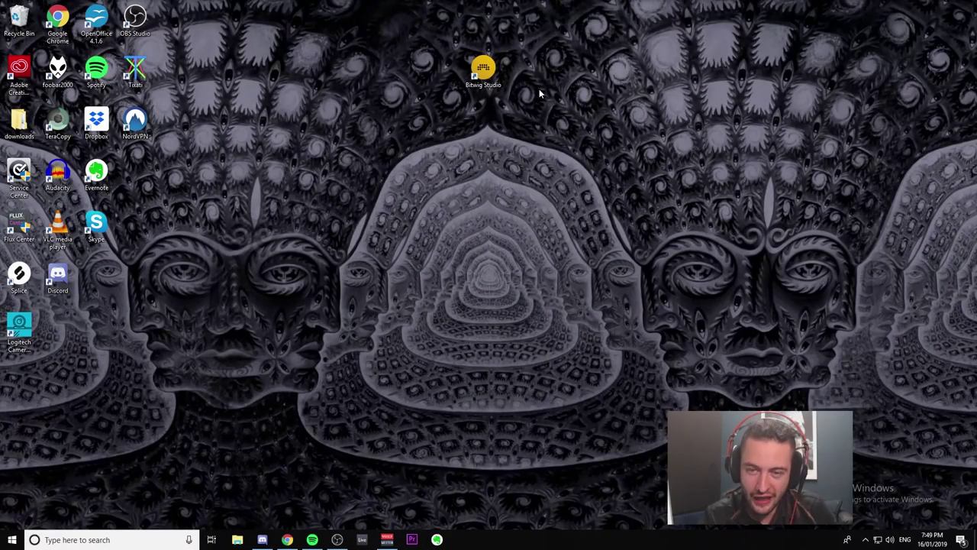
Launch Bitwig Studio from the desktop and start it in demo mode without logging in
left_click_drag(590, 118, 450, 51)
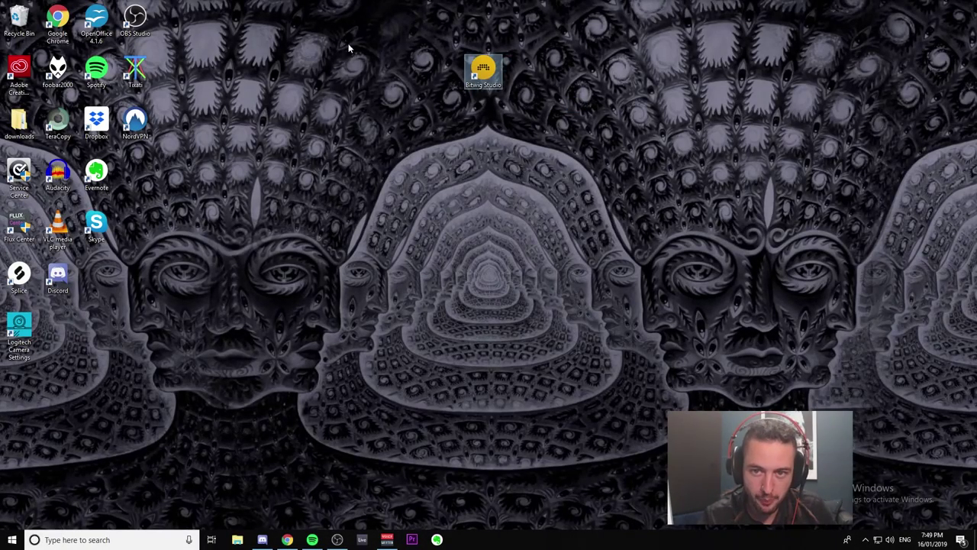
left_click(346, 38)
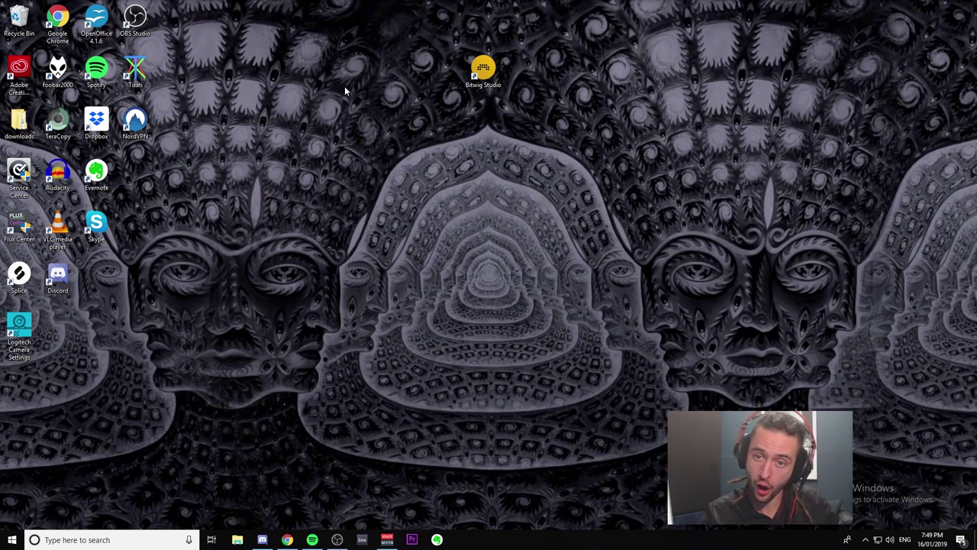
left_click_drag(403, 134, 632, 12)
left_click_drag(851, 229, 394, 43)
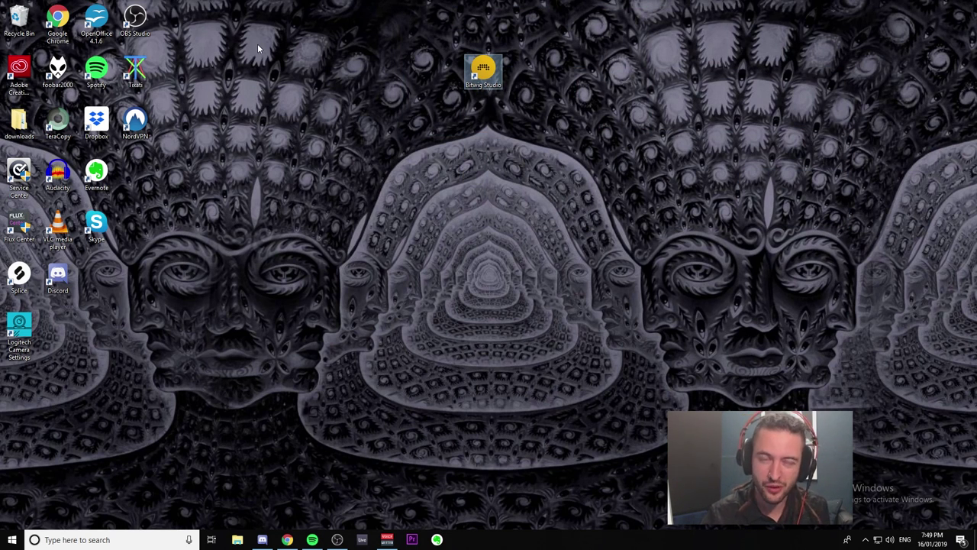
key("Return")
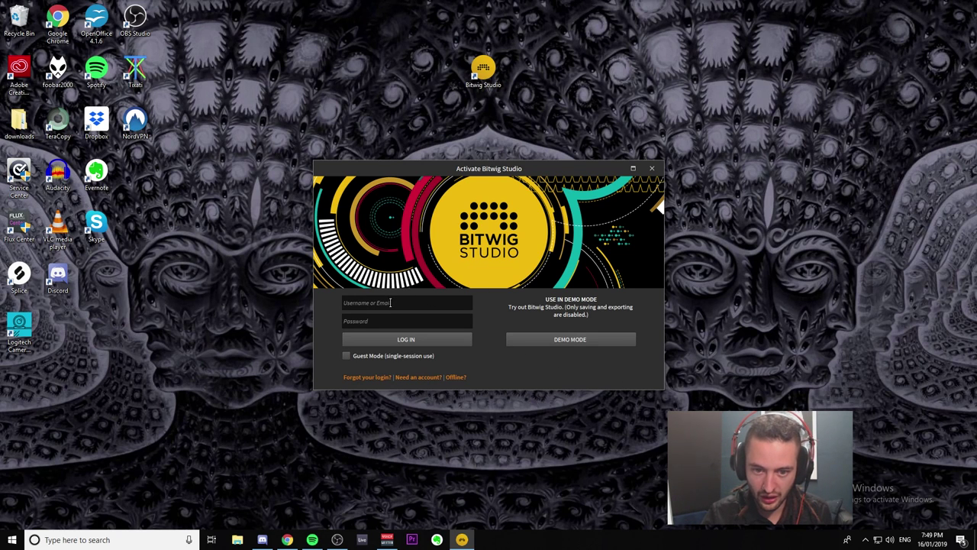
left_click(388, 303)
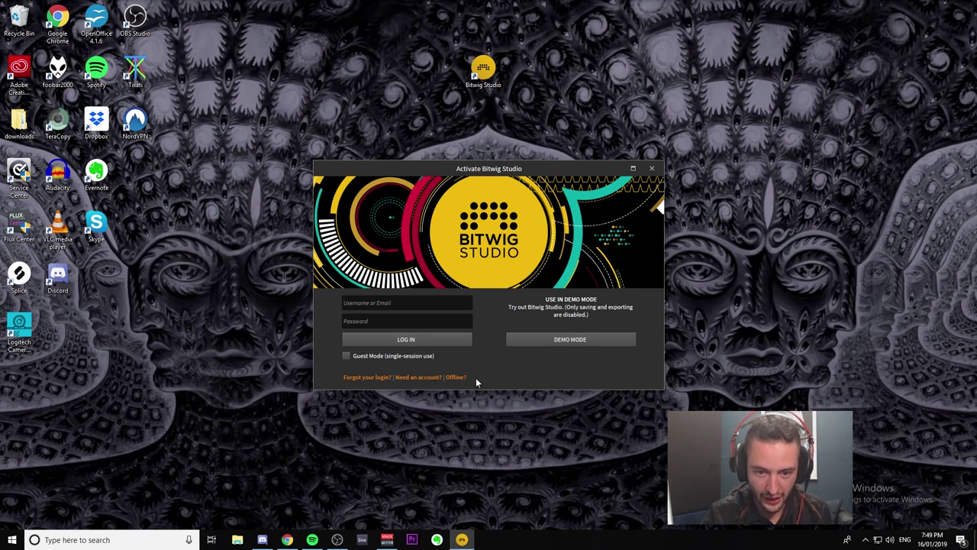
left_click(568, 340)
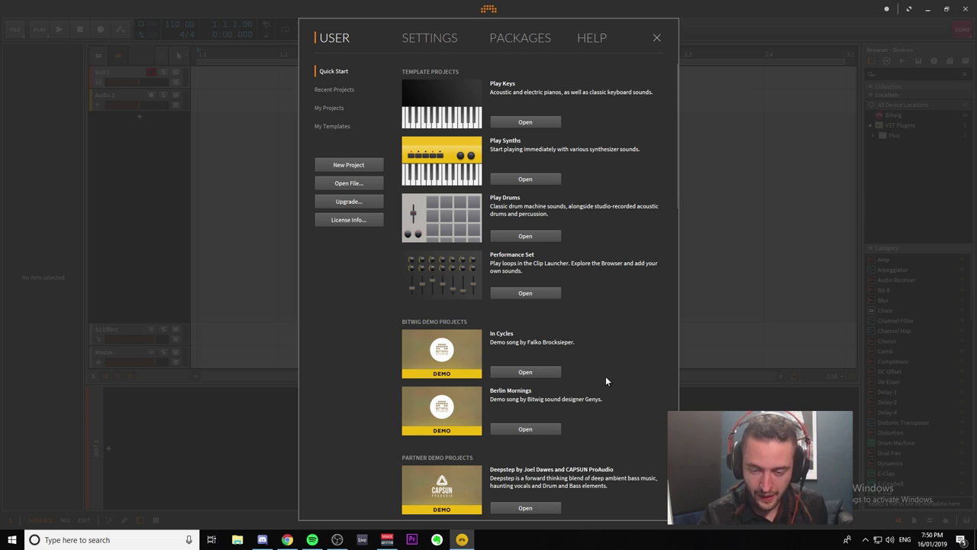
Look through the template and demo projects on the dashboard, and create a new empty project
scroll(604, 375, "down", 3)
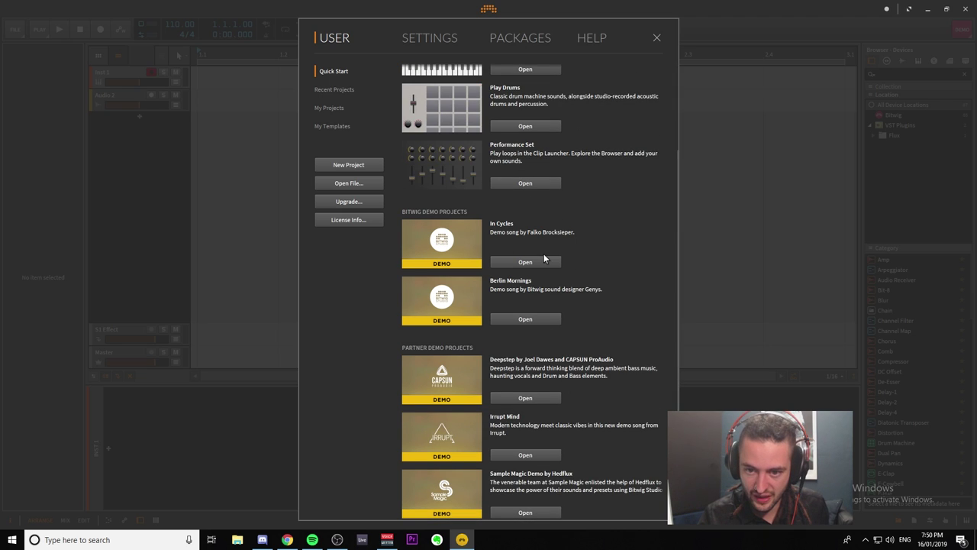
scroll(522, 353, "down", 1)
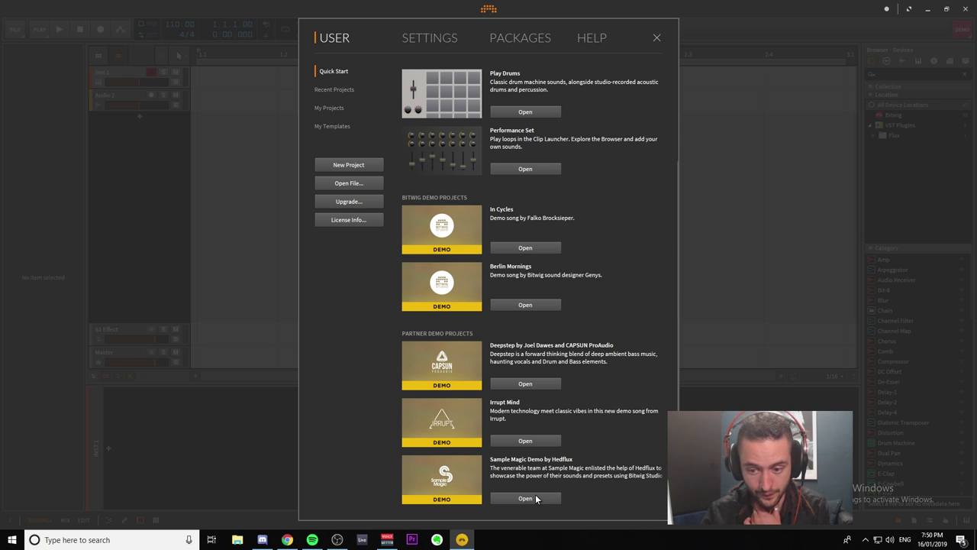
scroll(587, 490, "up", 2)
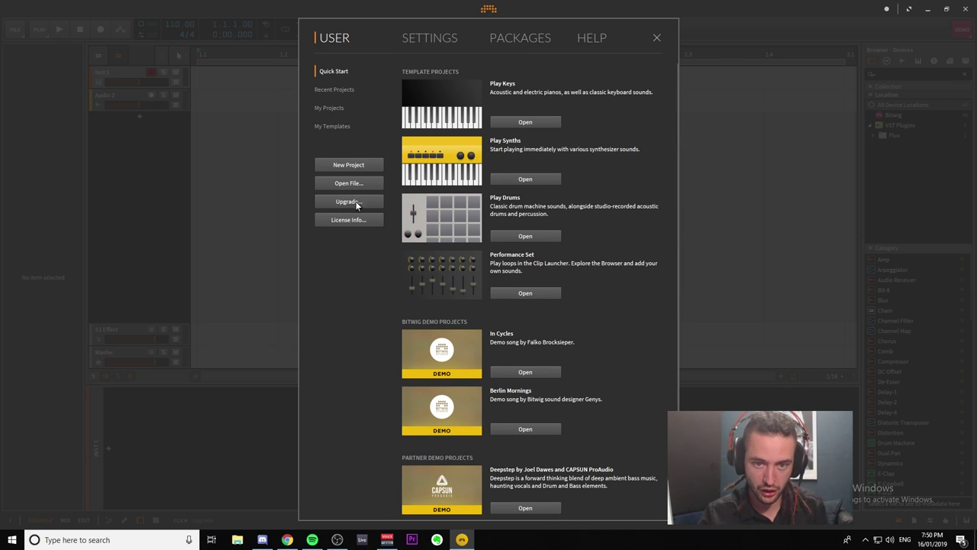
left_click(360, 168)
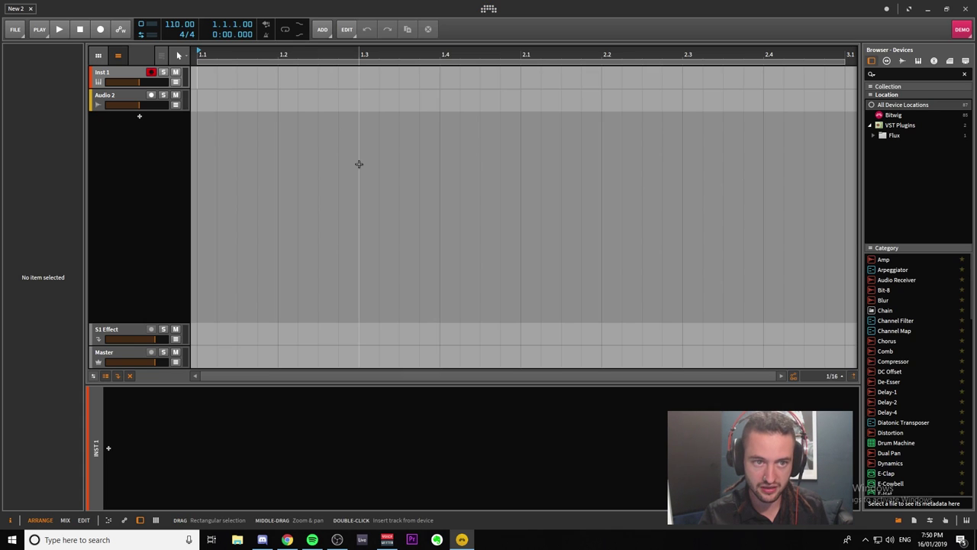
Open the application settings and review the available display profiles for the user interface
left_click(15, 29)
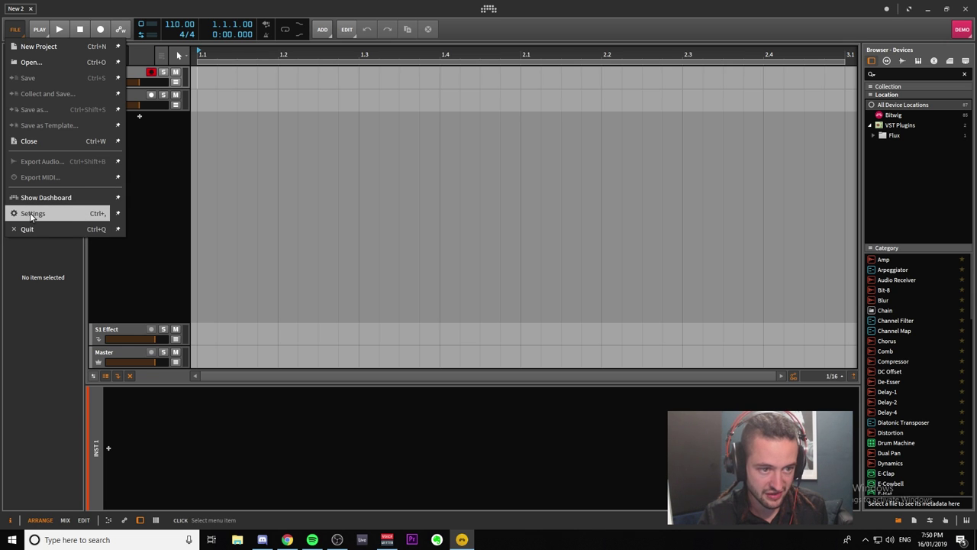
left_click(82, 216)
left_click(518, 73)
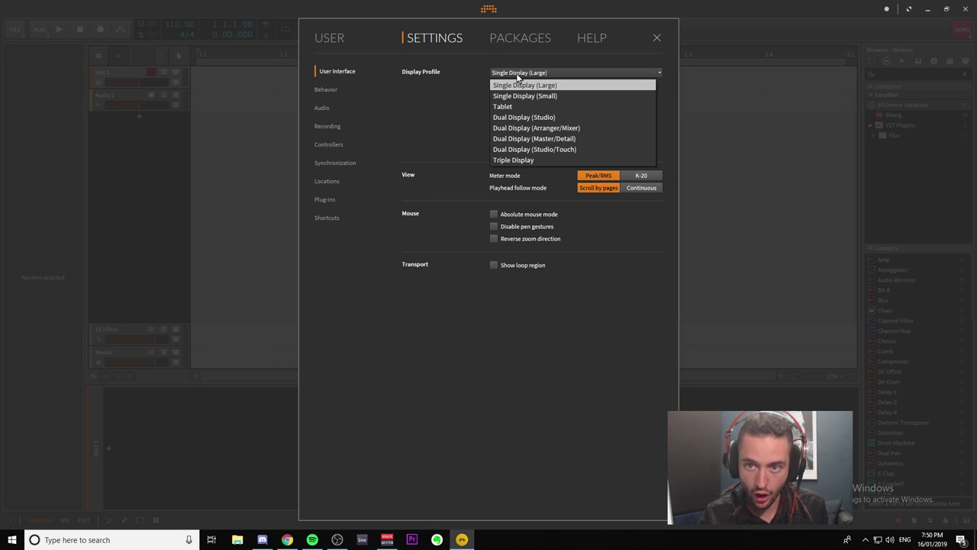
left_click(516, 74)
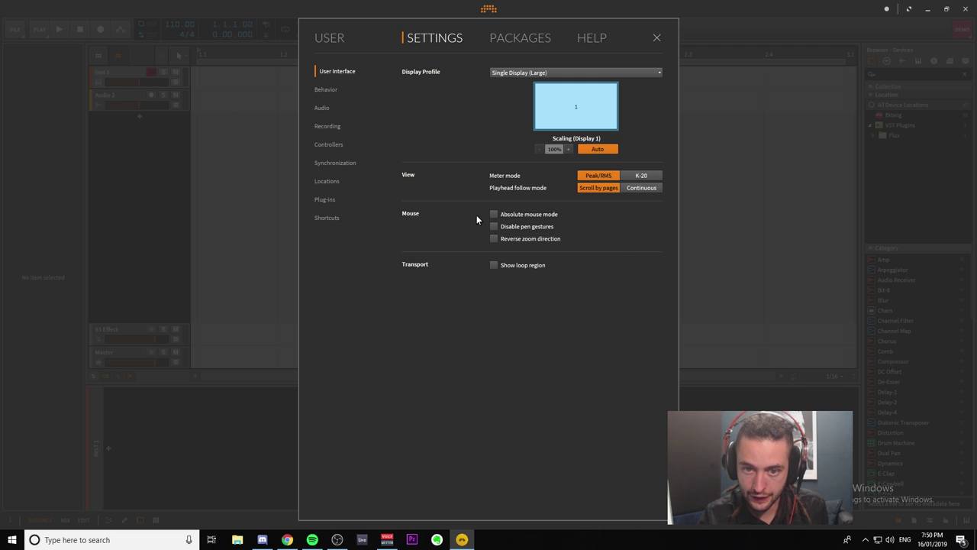
Review the Behavior, Audio, Recording, Controllers, Synchronization, Locations, Plug-ins and Shortcuts settings
left_click(322, 92)
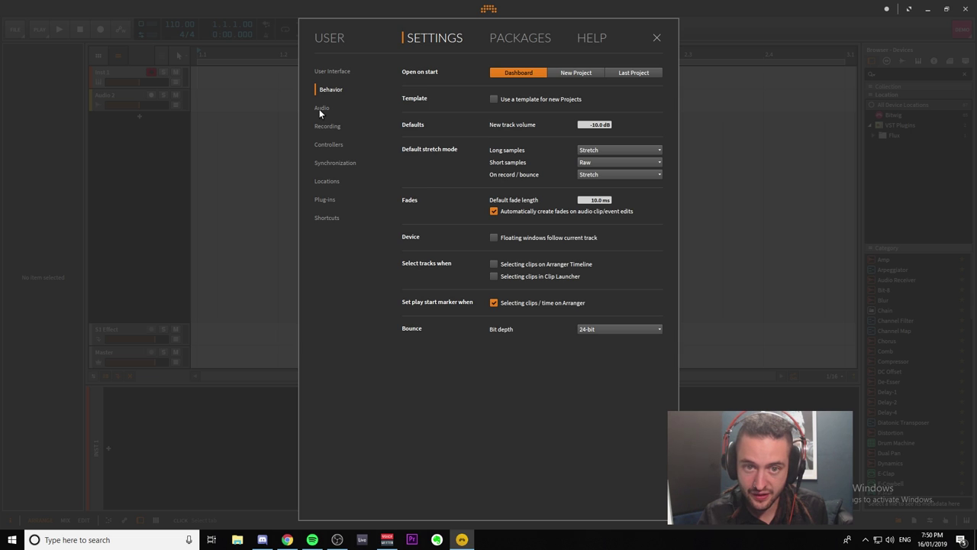
left_click(319, 109)
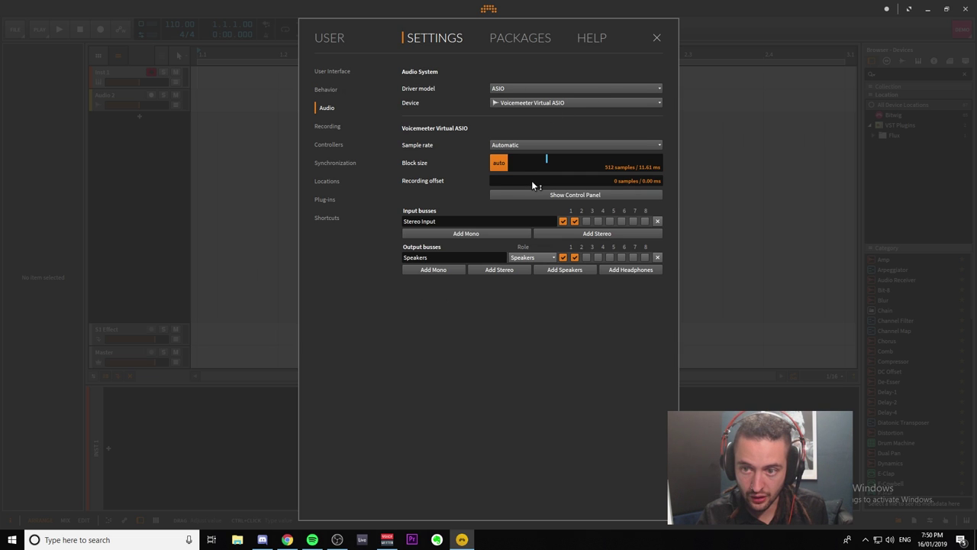
left_click(334, 126)
left_click(334, 144)
left_click(333, 163)
left_click(330, 182)
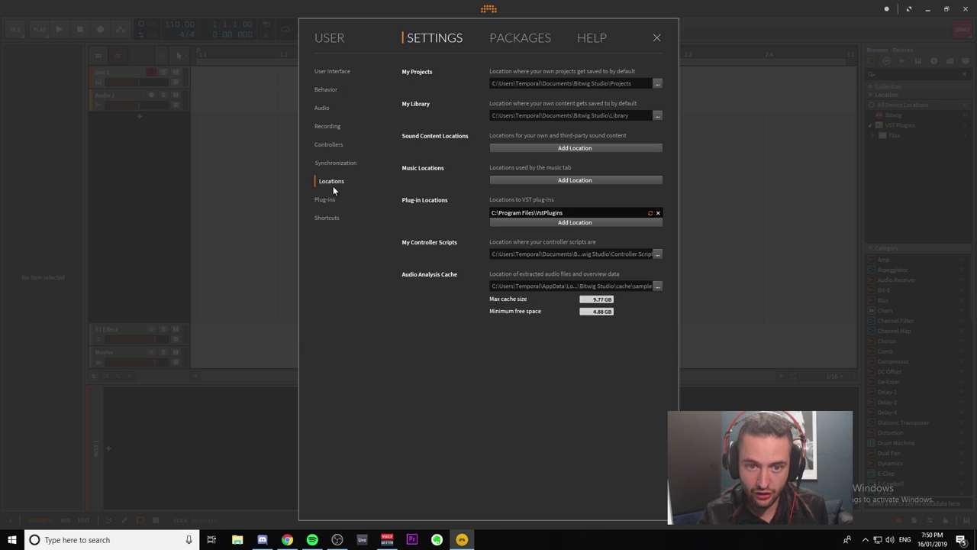
left_click(330, 201)
left_click(329, 217)
Examine the plug-in list and its independent host process options, and view the shortcut mappings
left_click(333, 199)
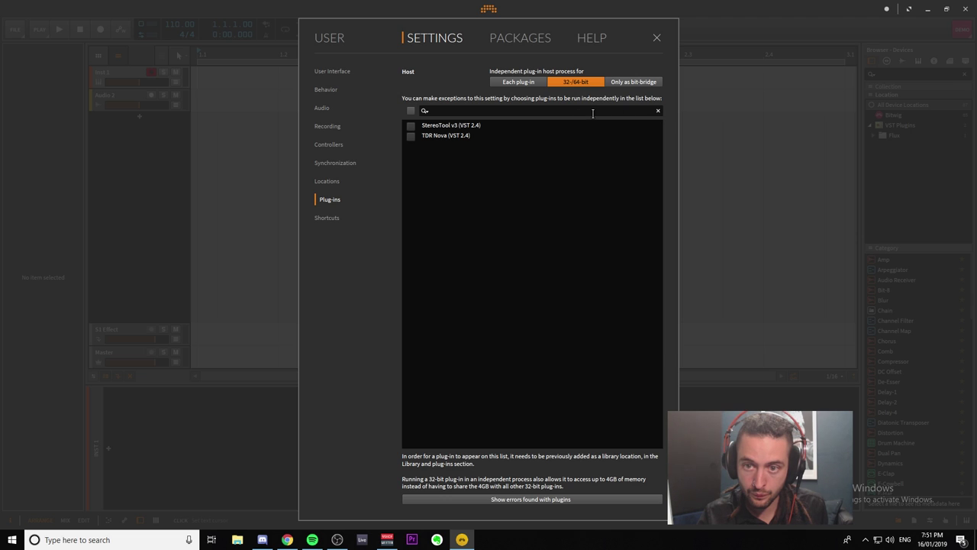
left_click(411, 111)
left_click(410, 110)
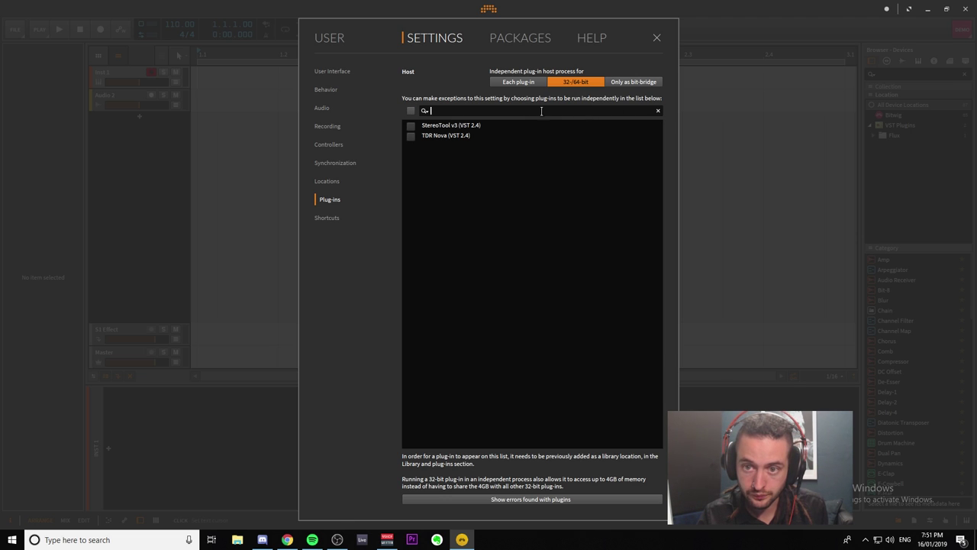
left_click(441, 110)
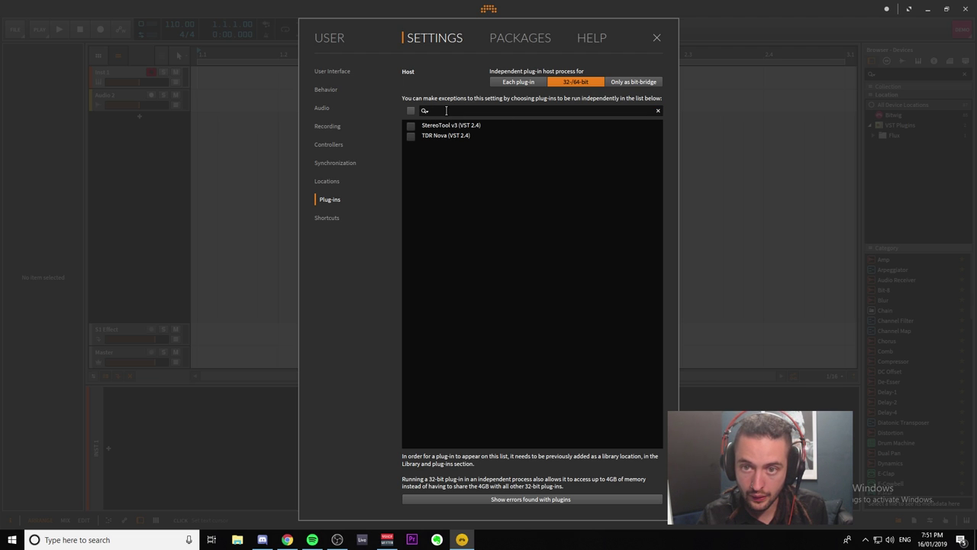
left_click(327, 217)
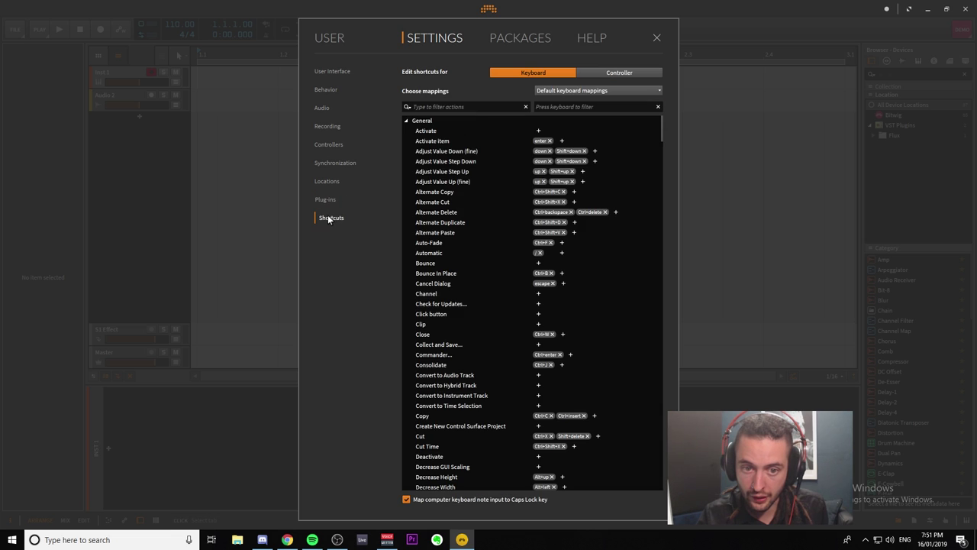
Add the folder C:\VST Installations as an additional VST plug-in location
left_click(327, 184)
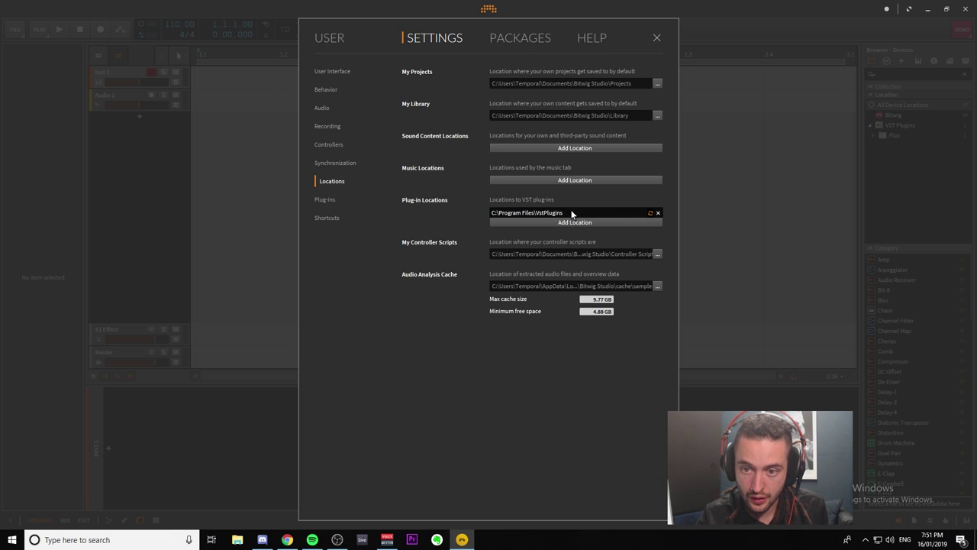
left_click(632, 222)
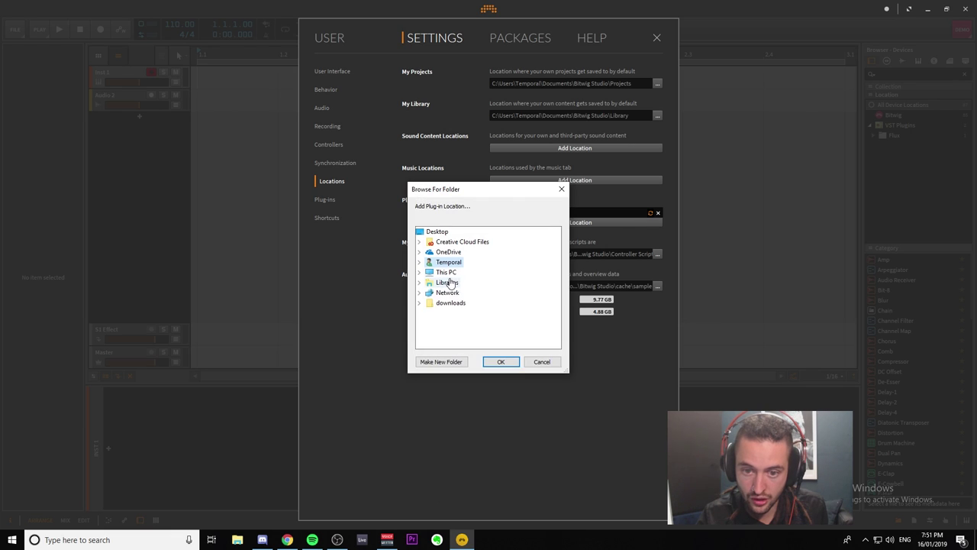
double_click(444, 271)
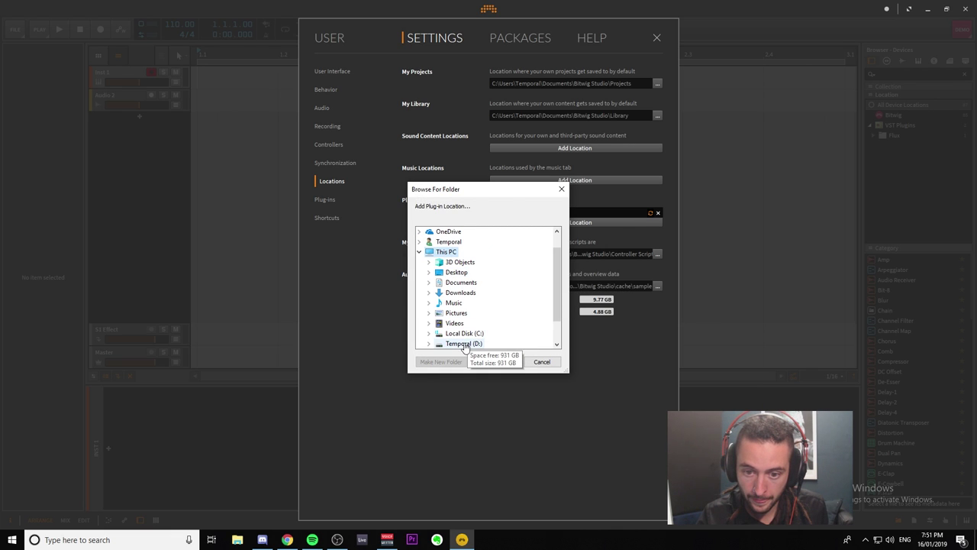
double_click(464, 333)
scroll(489, 338, "down", 1)
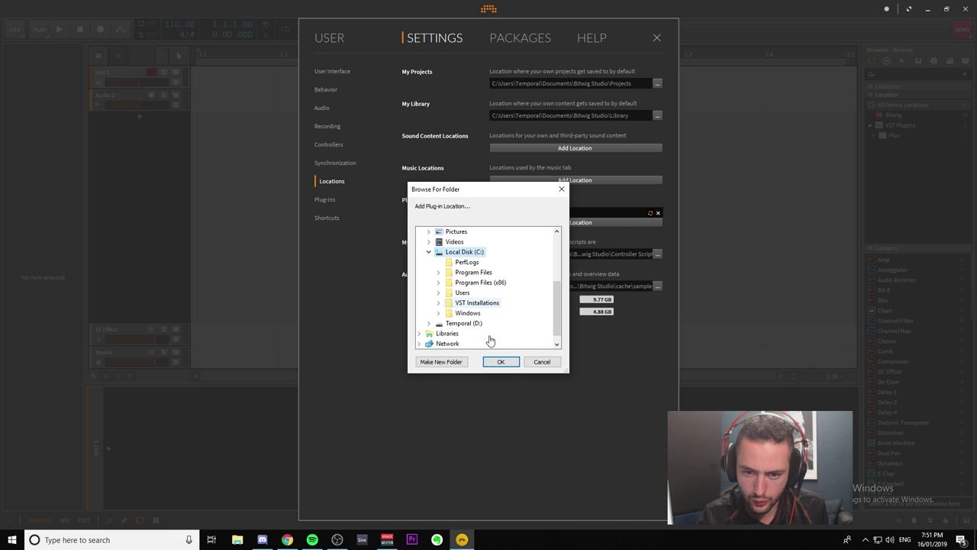
double_click(477, 306)
left_click(501, 362)
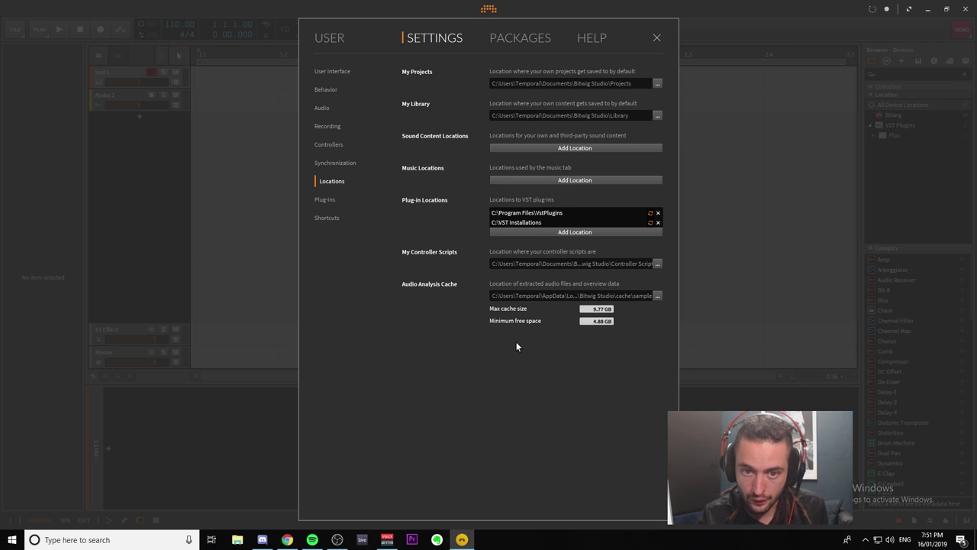
Check which plug-ins are listed in the settings, and close the settings window
left_click(326, 199)
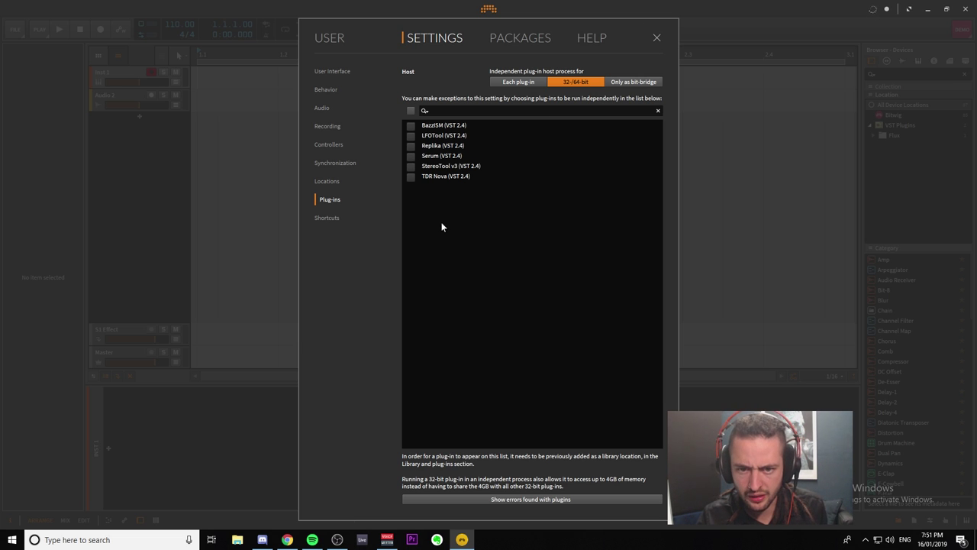
left_click(325, 219)
left_click(325, 203)
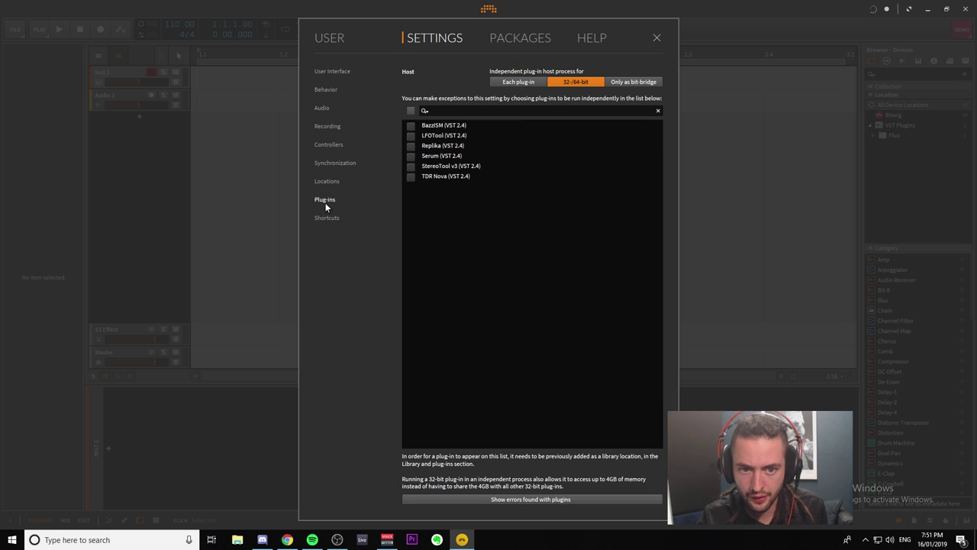
left_click(657, 38)
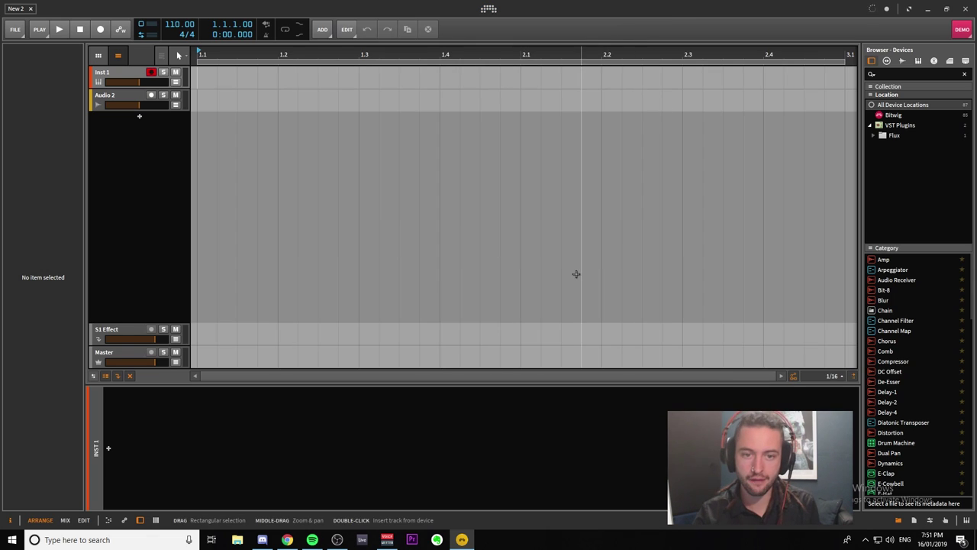
Review the playback and recording options, and briefly start and stop the transport
left_click(43, 30)
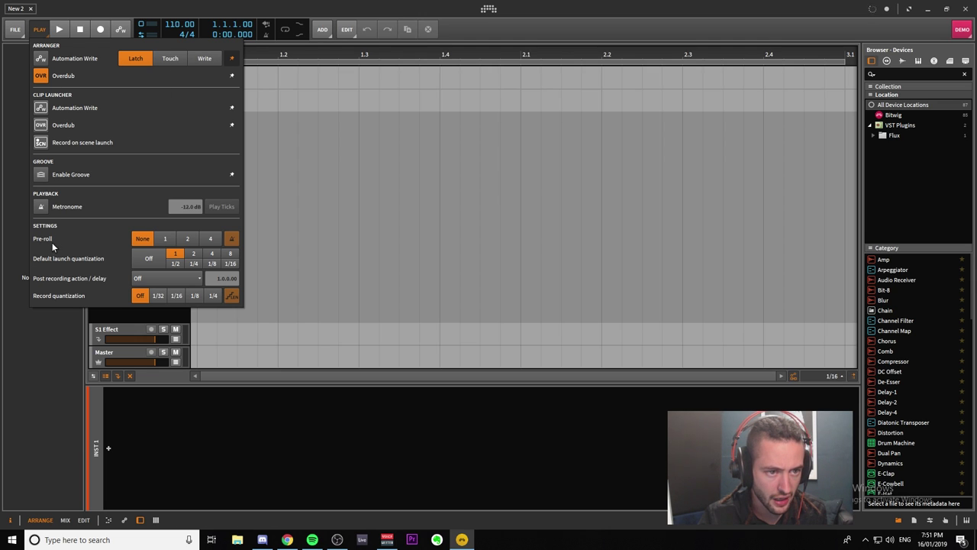
left_click(40, 29)
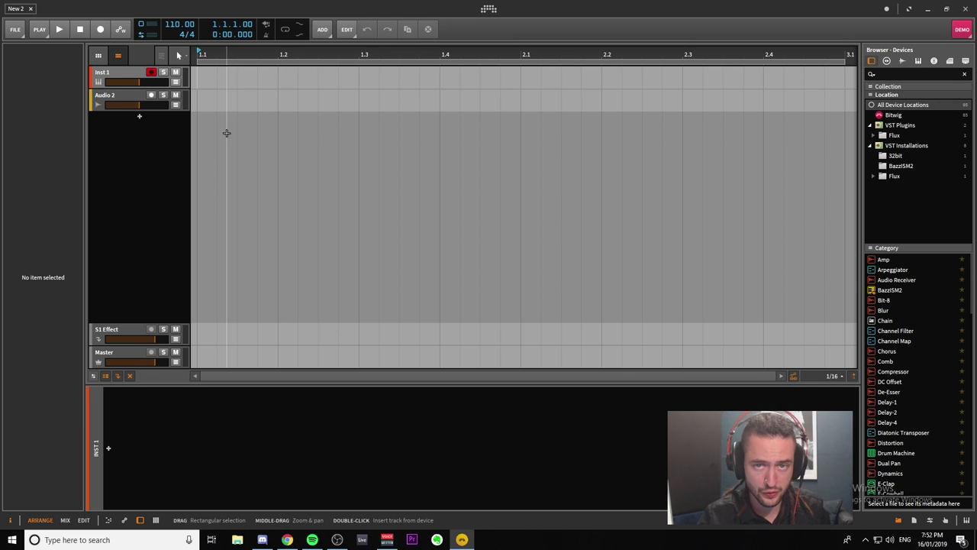
left_click(66, 30)
left_click(80, 32)
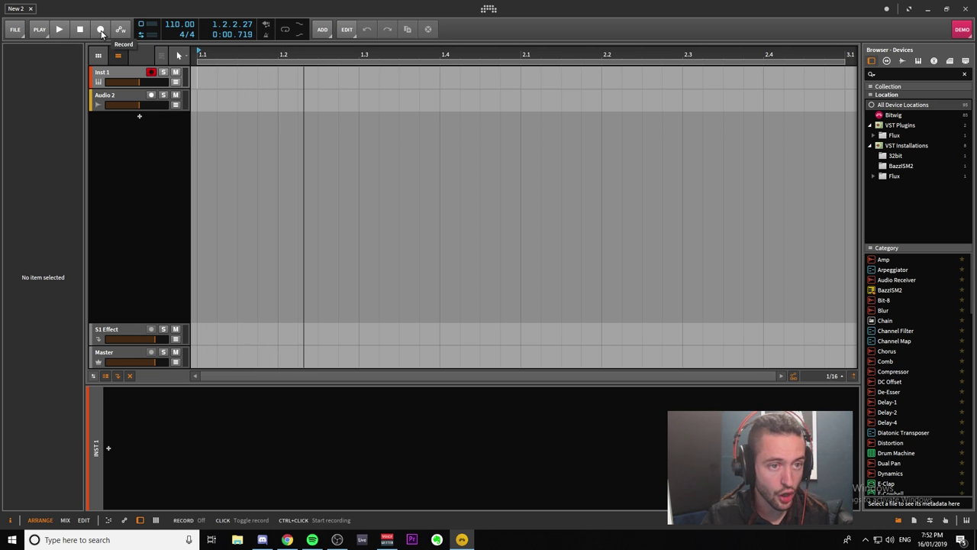
View the DSP Performance Graph and close it
left_click(143, 26)
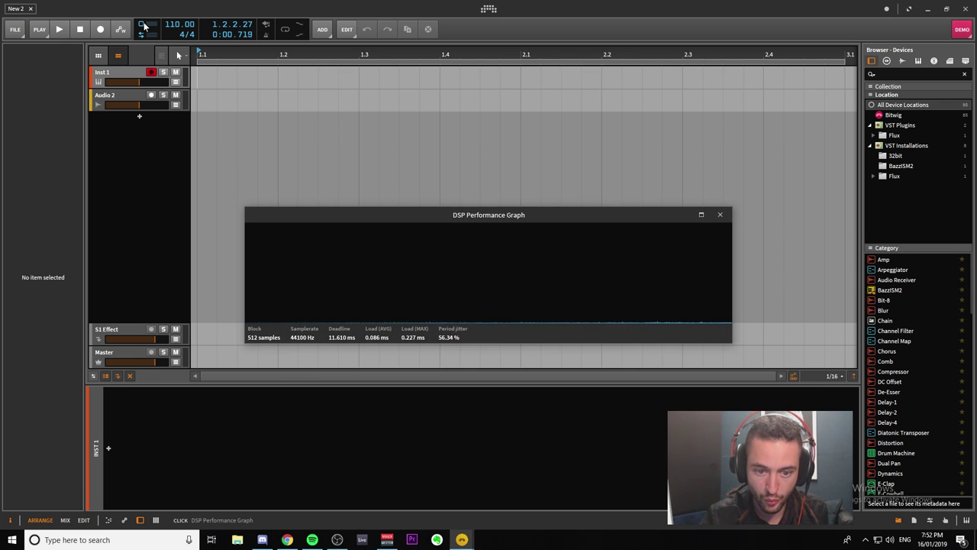
left_click(719, 215)
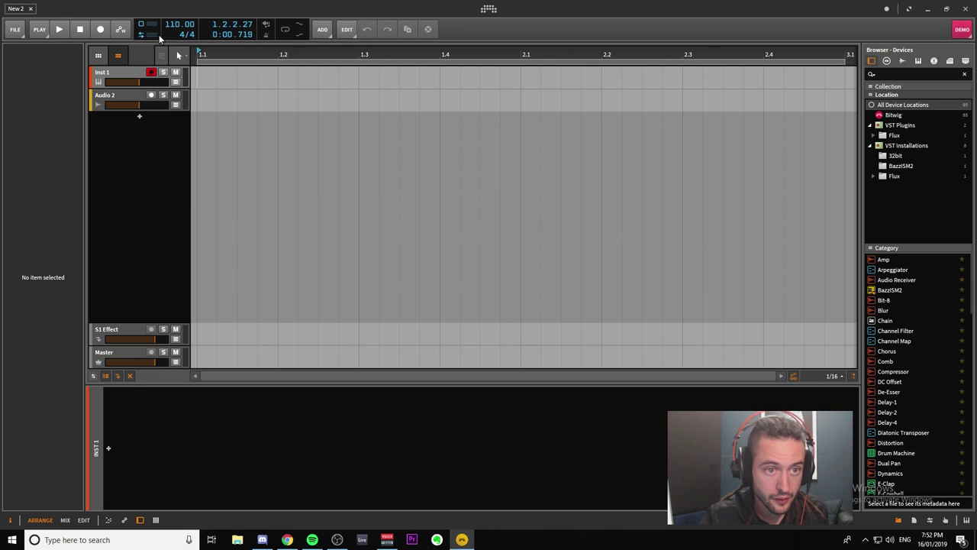
Set the project tempo to 148 BPM and move the play position back to 1.1.1.00
left_click_drag(179, 26, 178, 15)
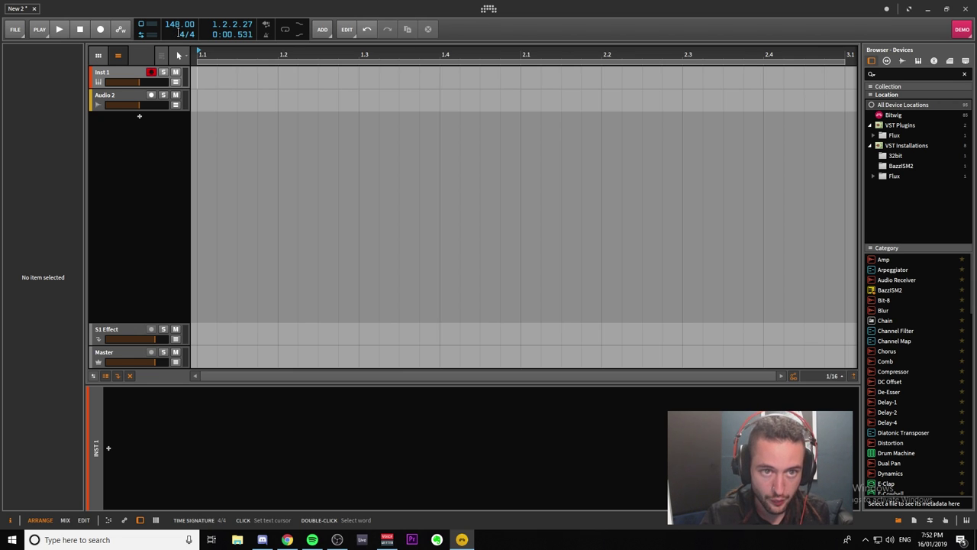
mouse_move(217, 24)
left_mouse_down()
mouse_move(217, 6)
mouse_move(223, 33)
left_mouse_up()
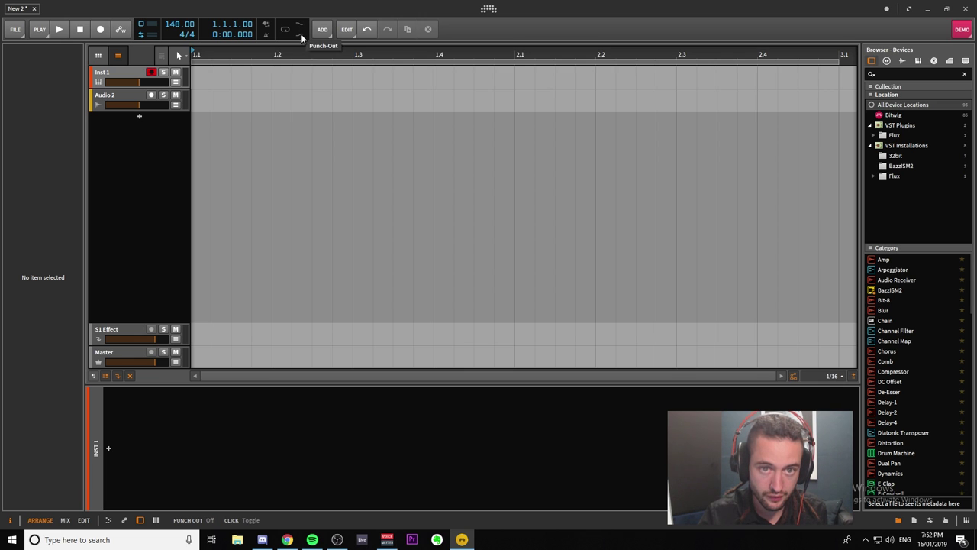
Review the commands for adding tracks and scenes and the available editing commands
left_click(323, 32)
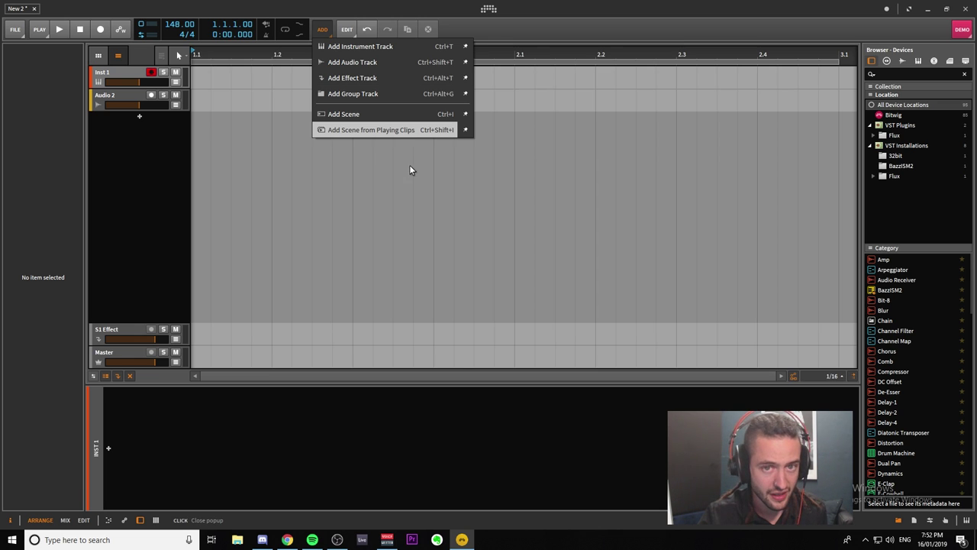
left_click(358, 17)
left_click(348, 30)
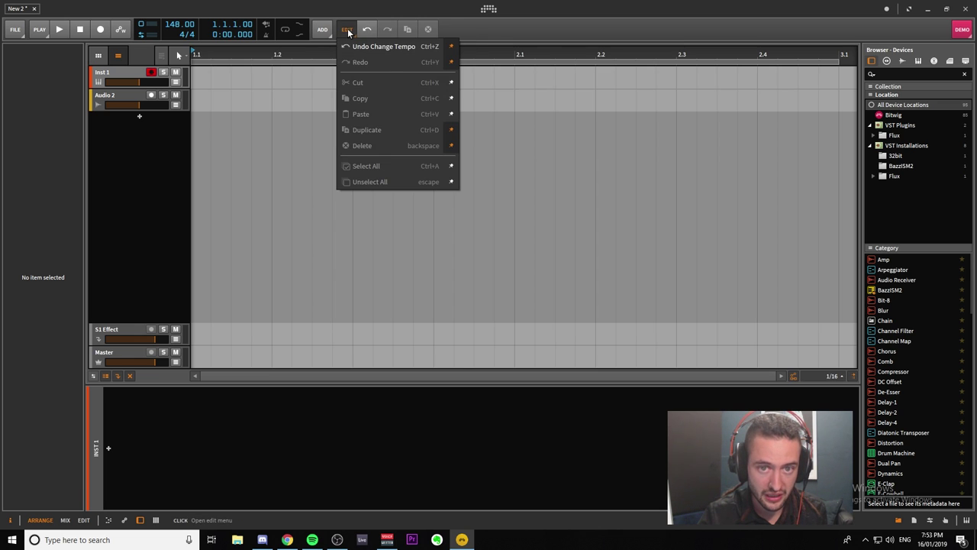
left_click(374, 229)
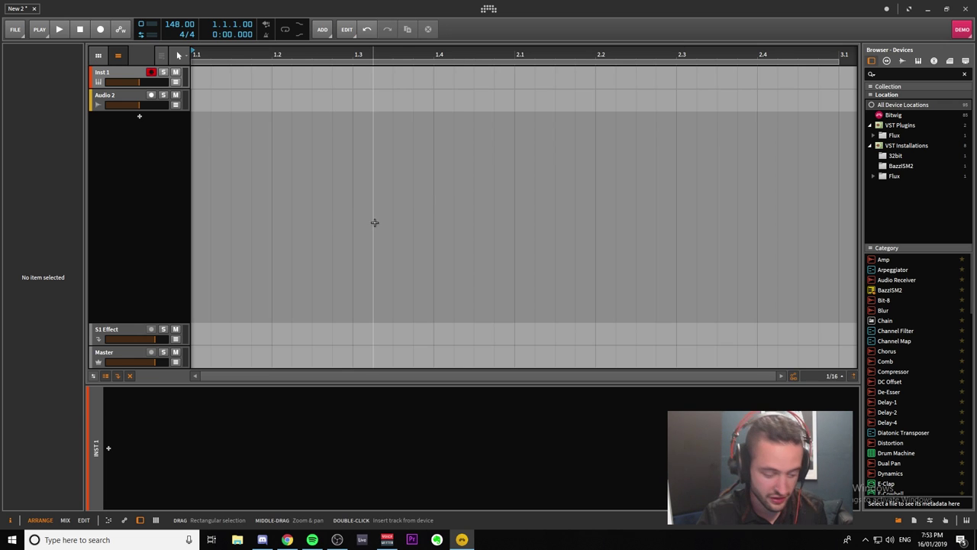
View the Mix layout and return to the Arrange layout
key("alt+2")
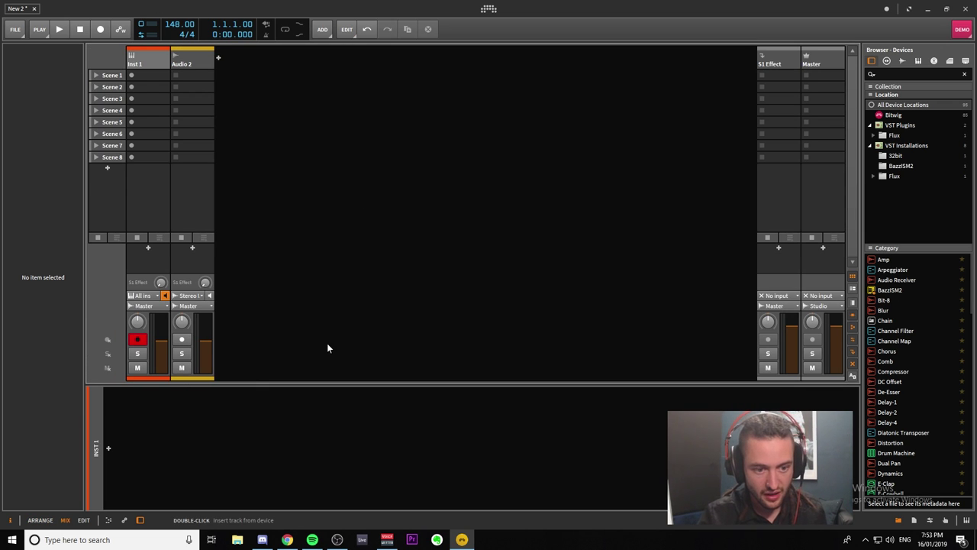
key("alt+1")
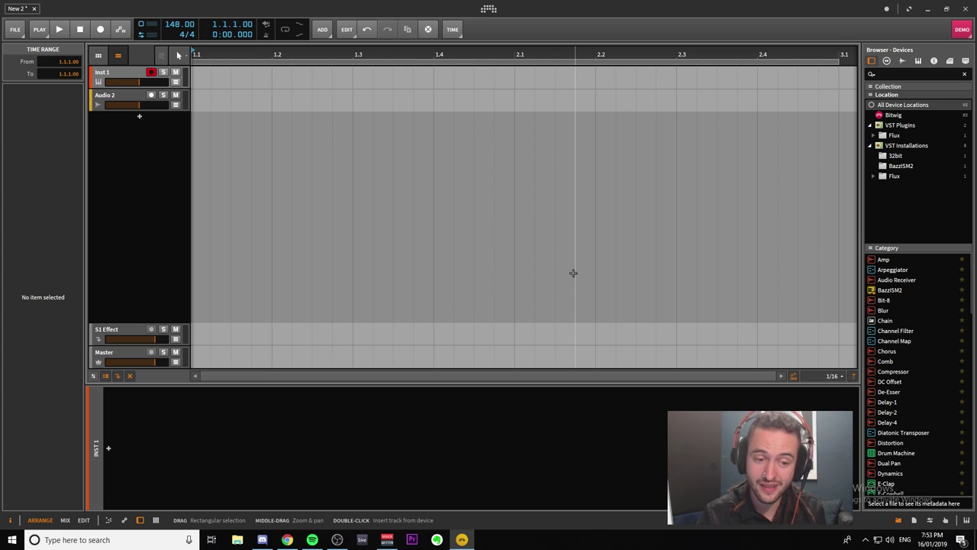
Inspect the S1 Effect, Inst 1 and Audio 2 tracks and the options for adding further tracks
left_click(134, 333)
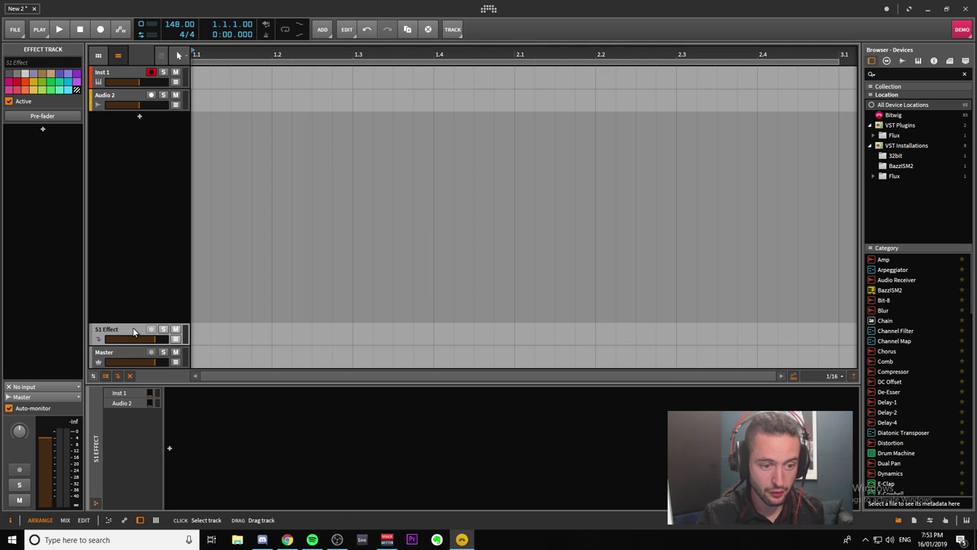
right_click(123, 284)
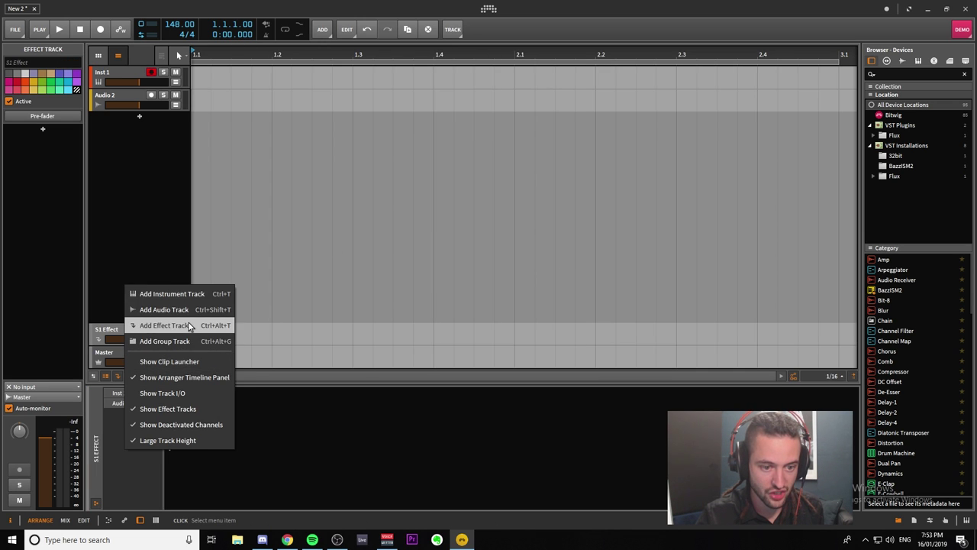
left_click(145, 243)
left_click(134, 270)
left_click(133, 330)
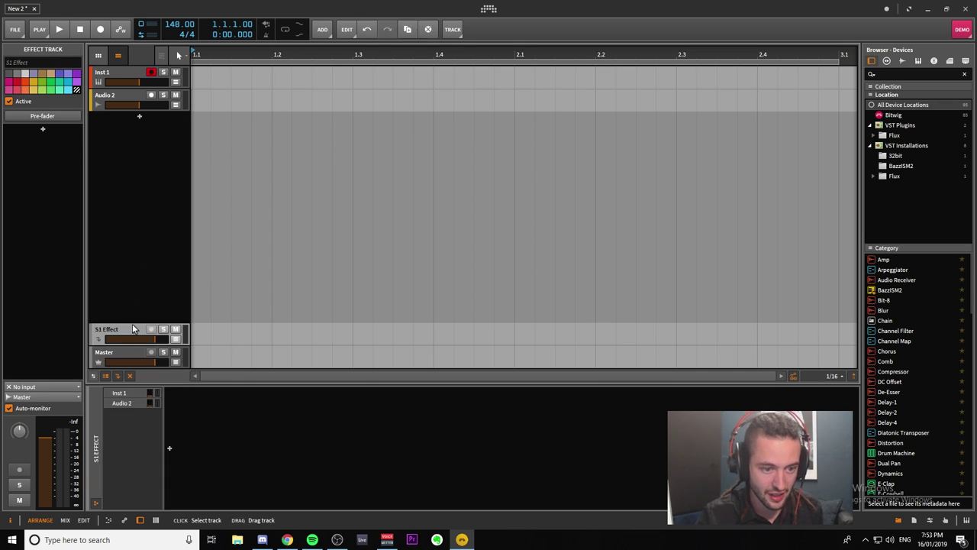
left_click(126, 98)
left_click(120, 73)
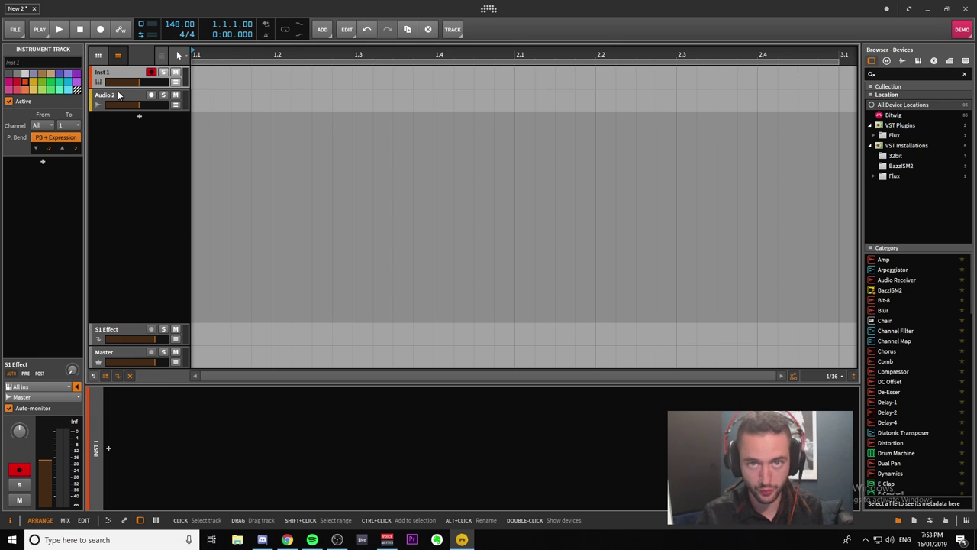
left_click(118, 95)
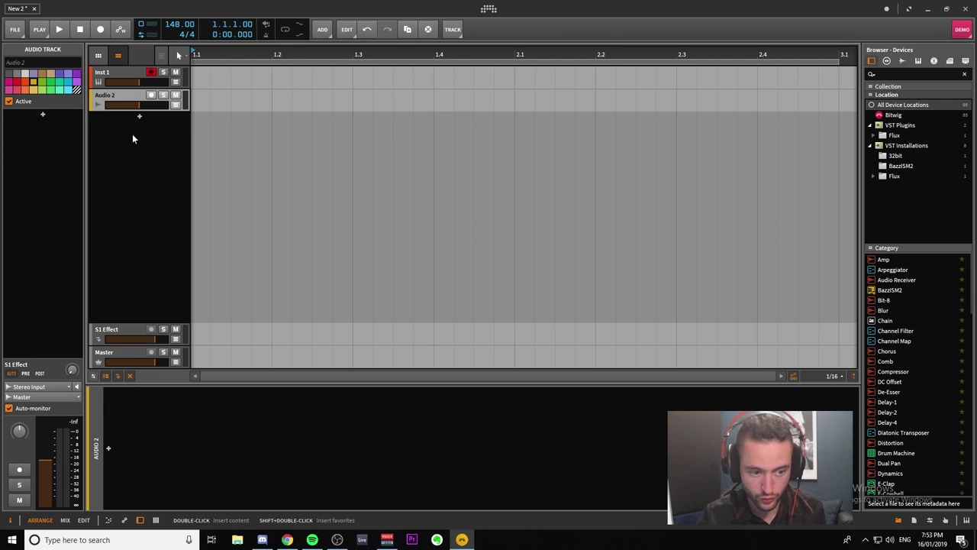
Browse the computer's C drive to the Mind Mirror Samples folder inside the Ableton resources' Samples folder in the user's Documents
left_click(909, 75)
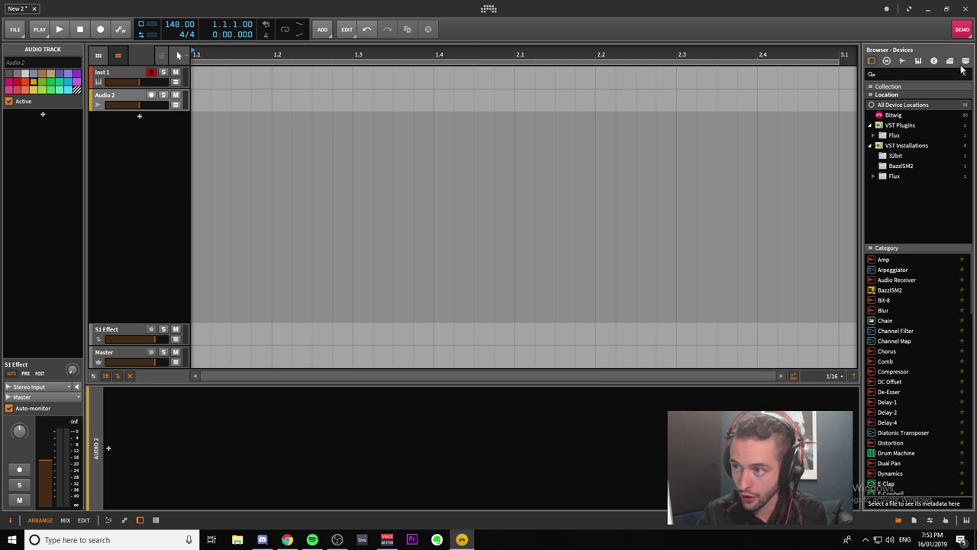
left_click(966, 61)
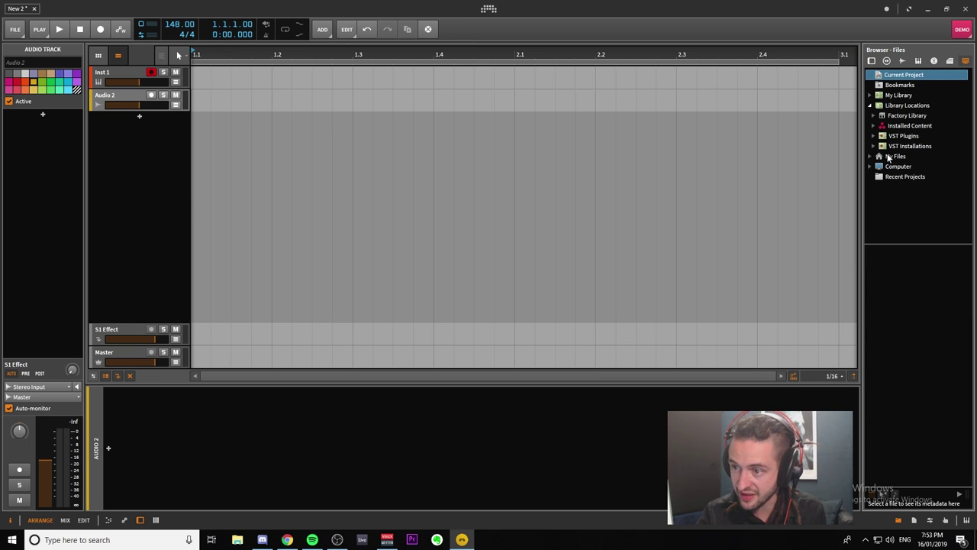
left_click(891, 166)
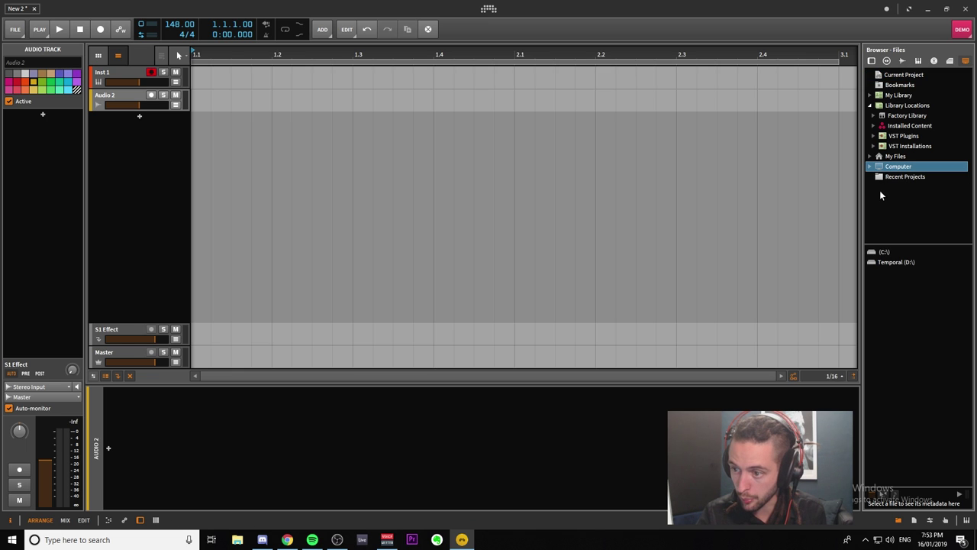
double_click(884, 252)
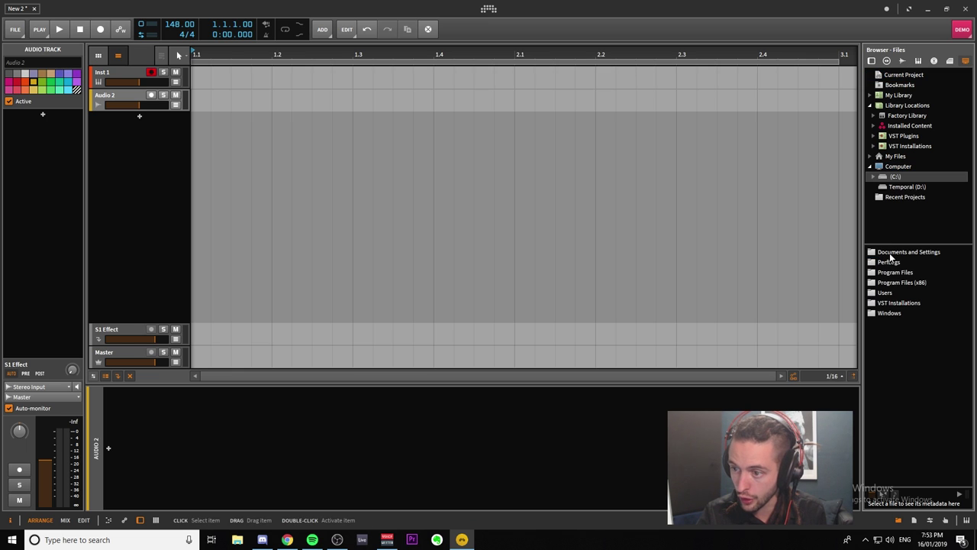
double_click(904, 295)
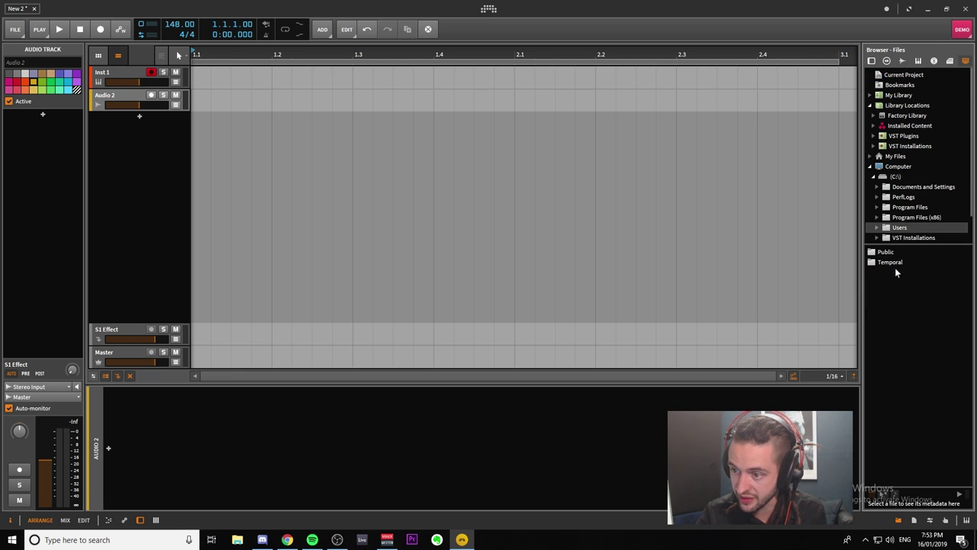
double_click(898, 264)
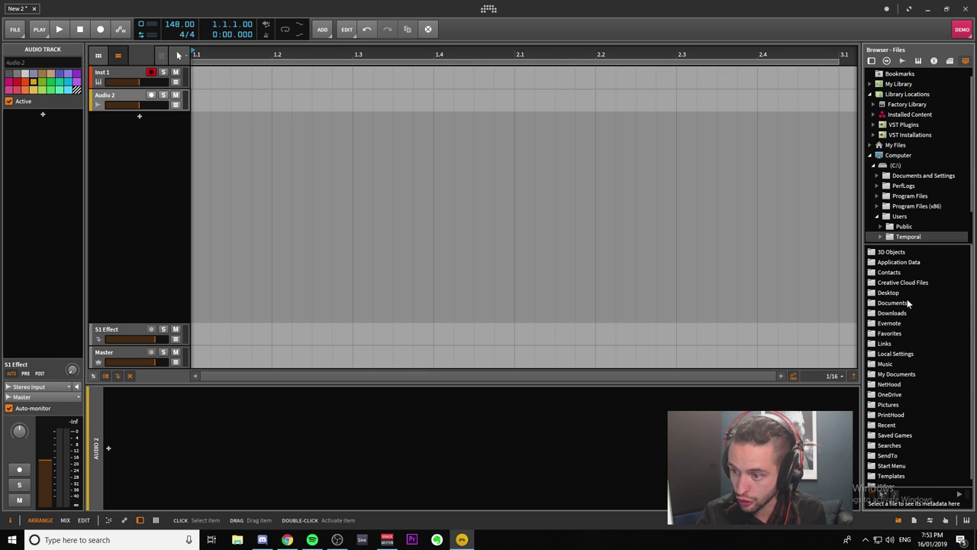
double_click(892, 303)
double_click(913, 253)
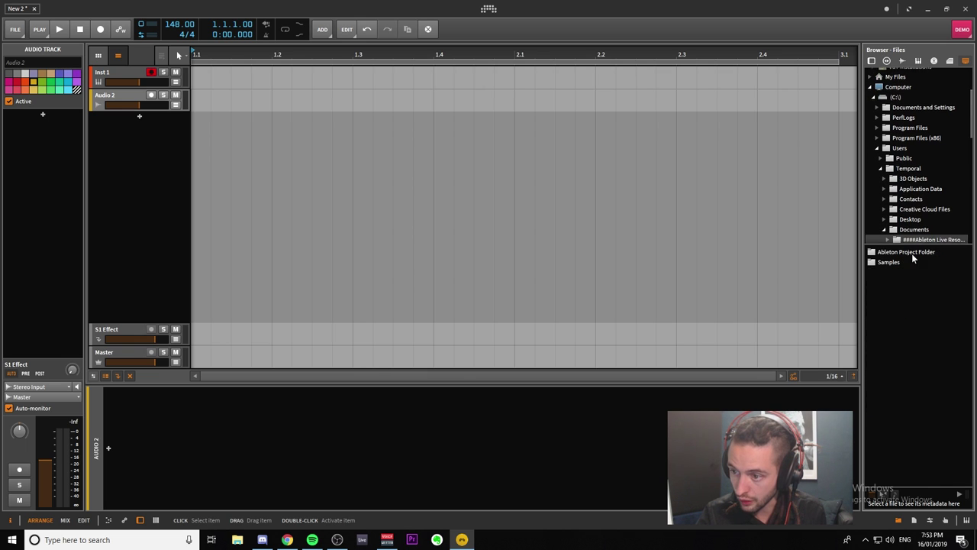
double_click(890, 262)
double_click(904, 374)
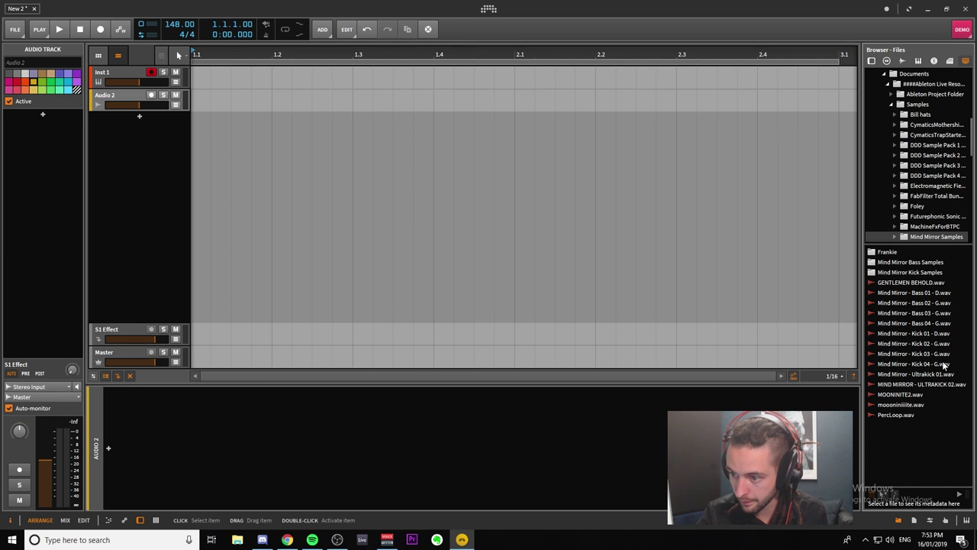
Look through the Mind Mirror kick samples and place Mind Mirror - Kick 02 - G.wav at the start of the Audio 2 track
left_click(914, 363)
key("Up")
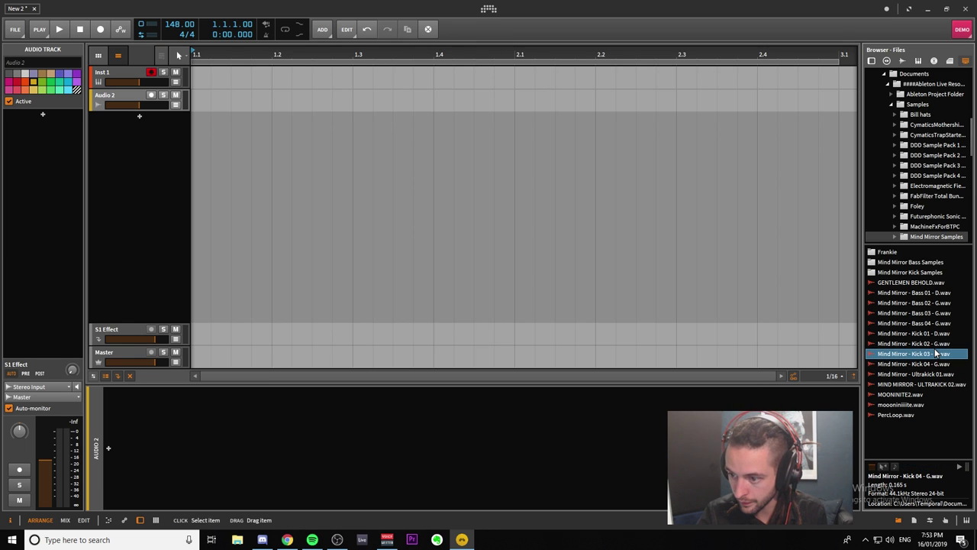
key("Up")
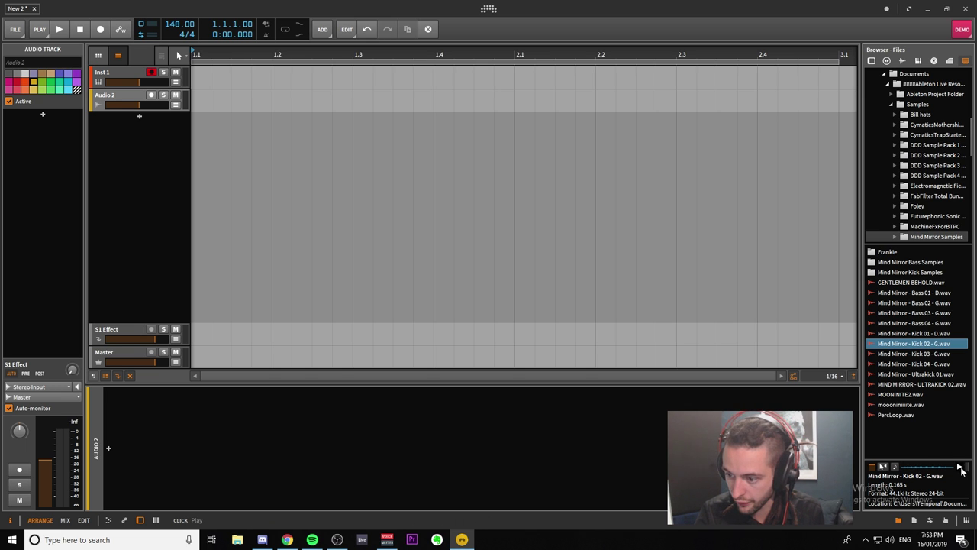
left_click_drag(961, 468, 200, 101)
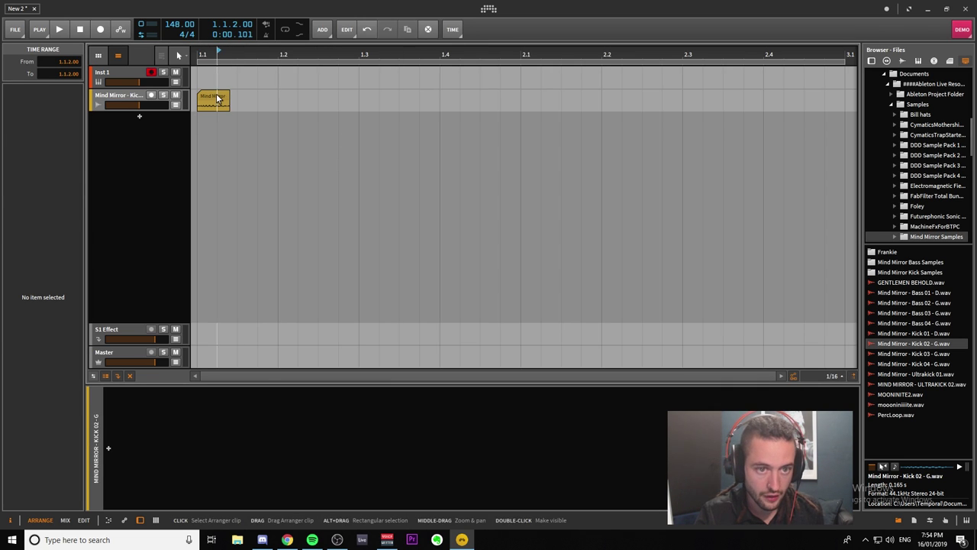
Move the kick clip to position 1.1.2.00 on its track
left_click(218, 97)
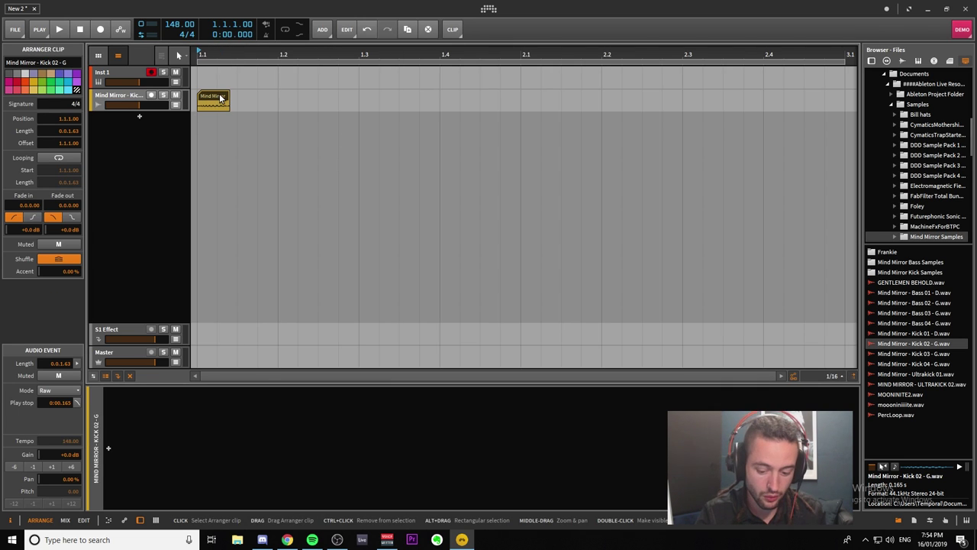
key("plus")
mouse_move(329, 377)
left_mouse_down()
mouse_move(277, 380)
mouse_move(395, 347)
mouse_move(336, 377)
mouse_move(316, 367)
left_mouse_up()
left_click(236, 123)
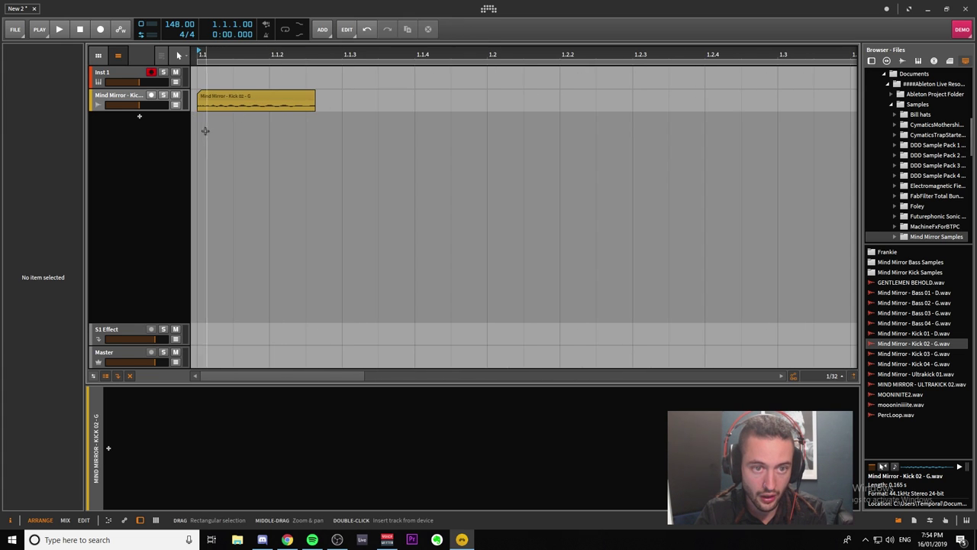
scroll(263, 140, "down", 3)
left_click(258, 136)
left_click(226, 95)
scroll(226, 96, "up", 4)
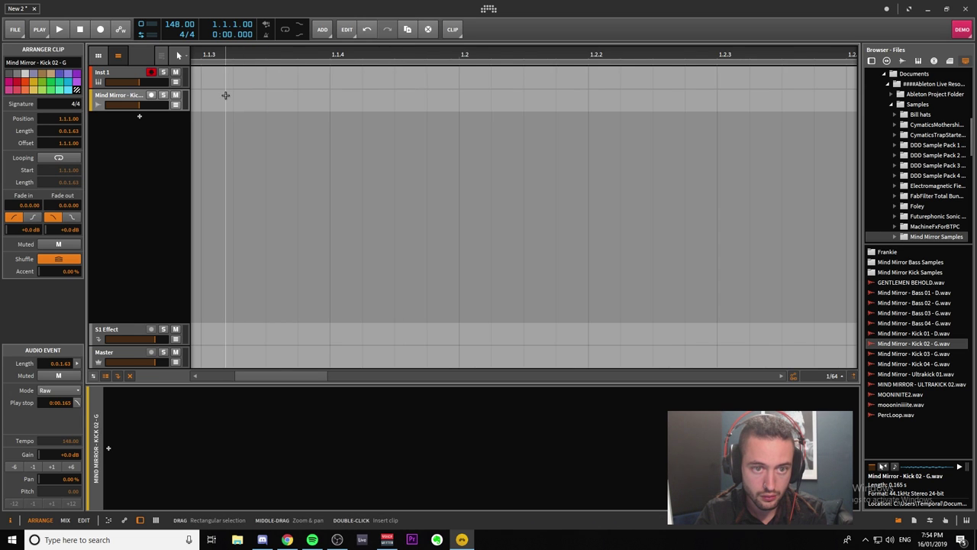
left_click_drag(307, 376, 267, 367)
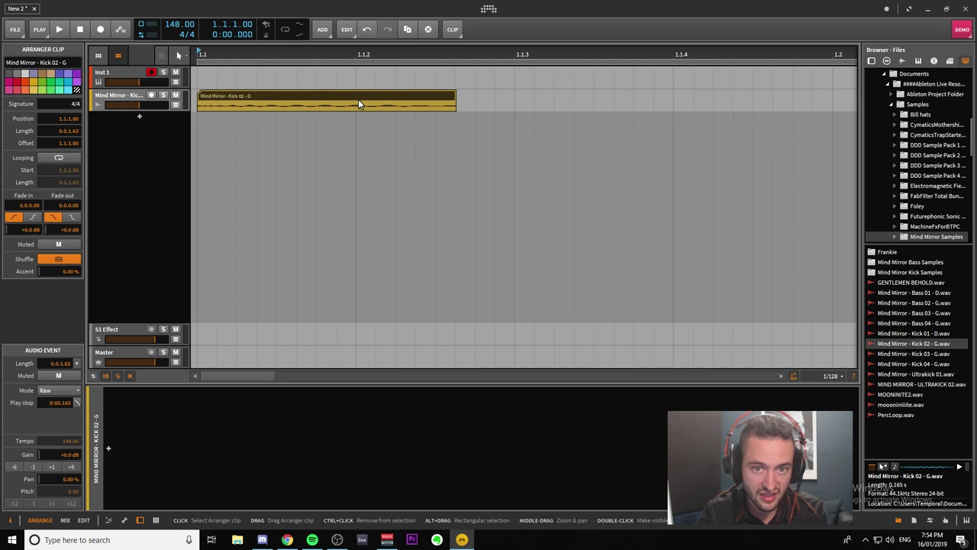
left_click_drag(339, 97, 484, 94)
scroll(484, 94, "up", 3)
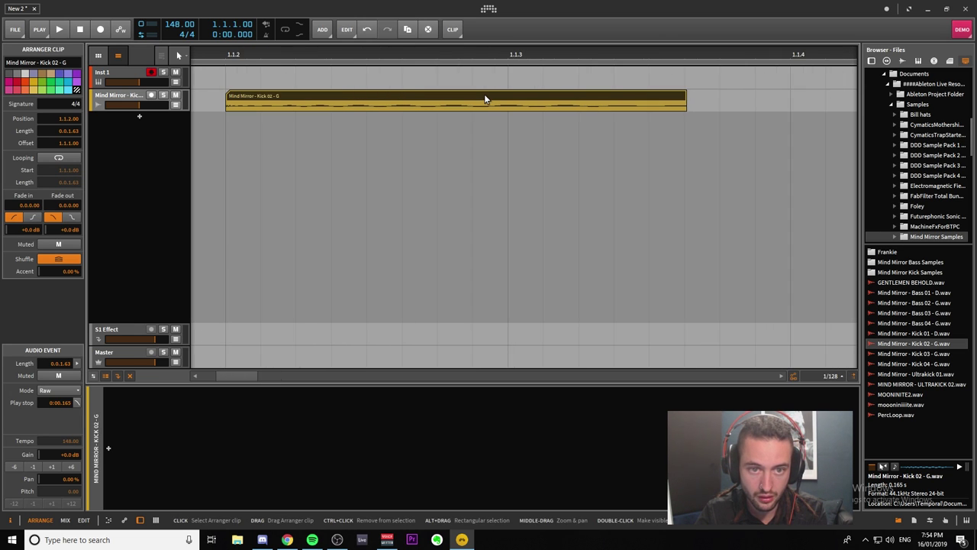
left_click_drag(240, 376, 237, 375)
Make the kick's audio track much taller and move the clip back to position 1.1.1.00
left_click_drag(180, 112, 181, 296)
left_click_drag(229, 380, 222, 375)
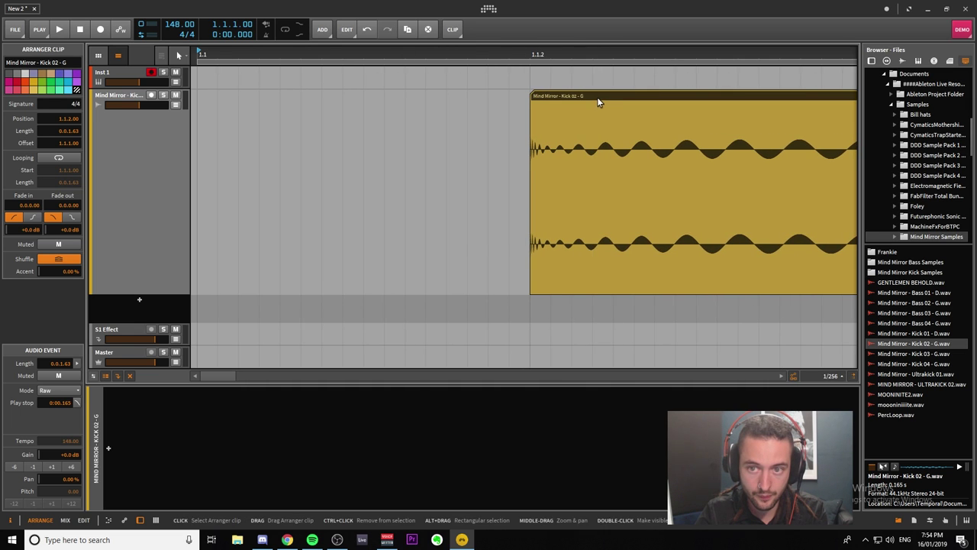
left_click_drag(596, 100, 237, 102)
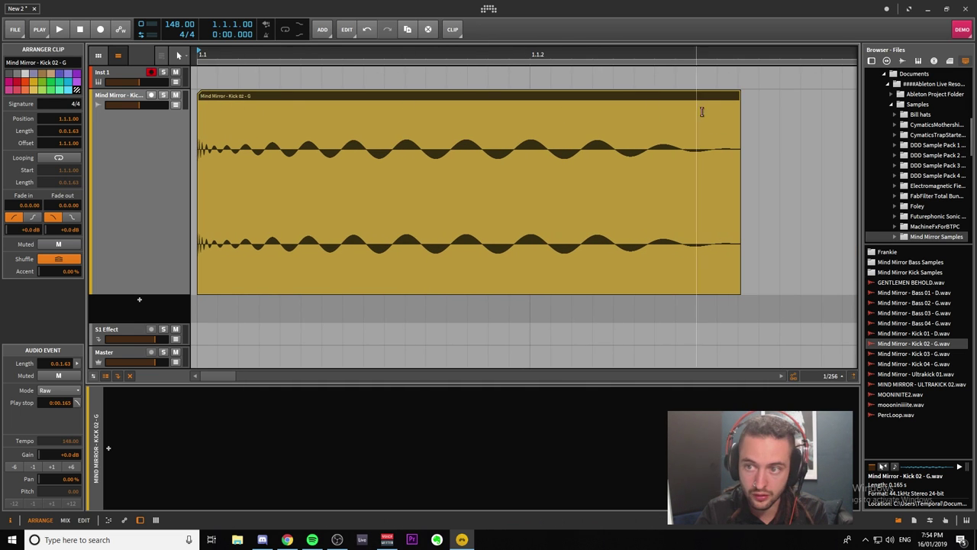
Trim the kick clip's end to a length of 0.0.1.62 and give it a 0.0.0.81 fade-out with no fade-in
left_click_drag(739, 94, 718, 104)
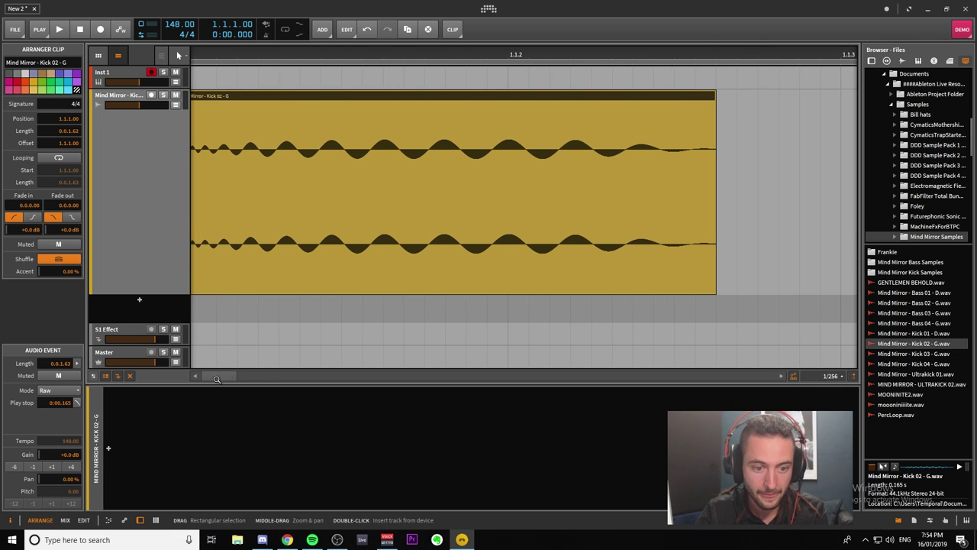
left_click_drag(219, 249, 242, 251)
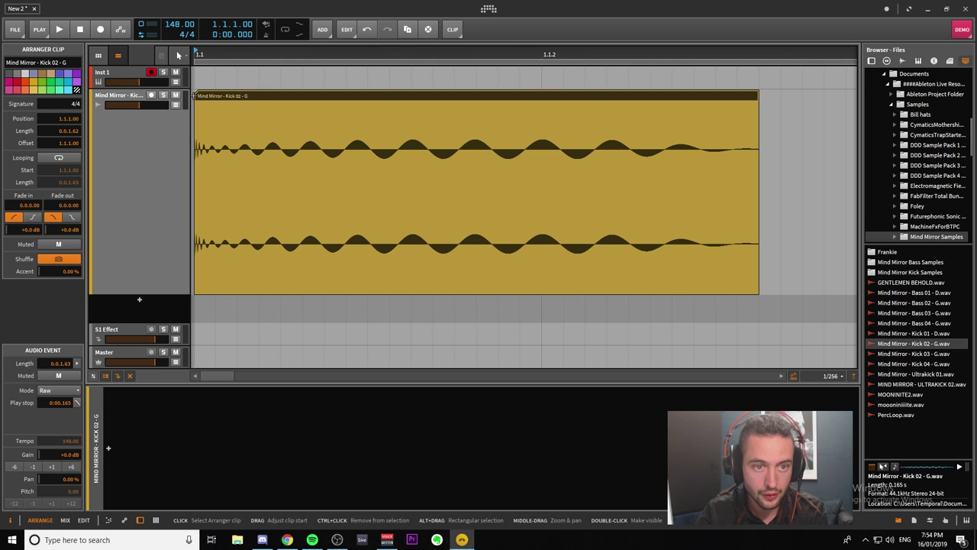
left_click_drag(194, 96, 479, 103)
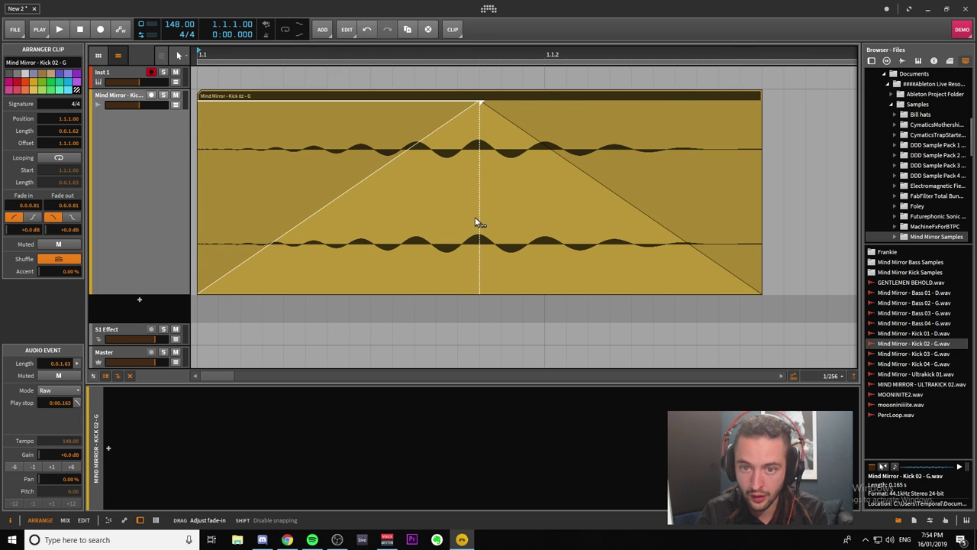
left_click_drag(475, 233, 200, 145)
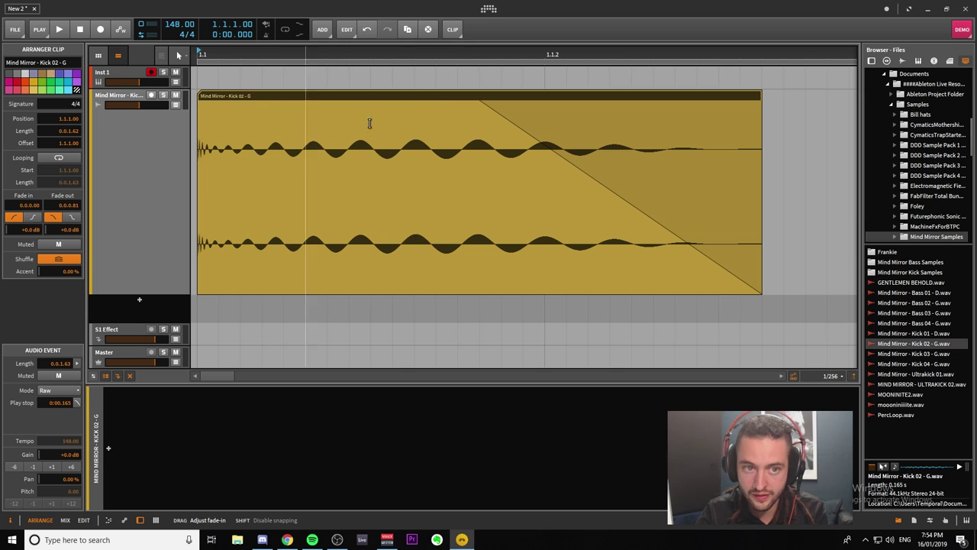
Look over the commands available for the kick clip and recolour the clip purple
right_click(479, 101)
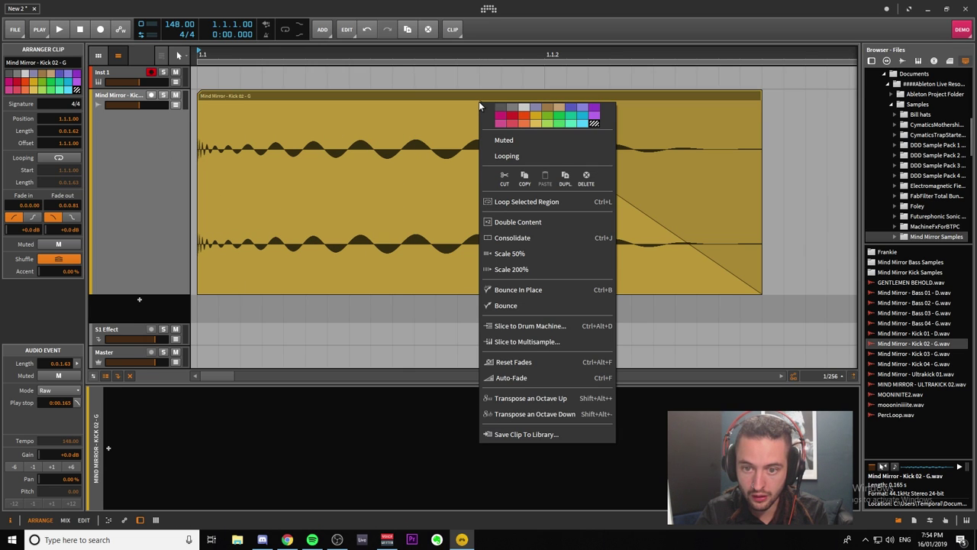
left_click(461, 93)
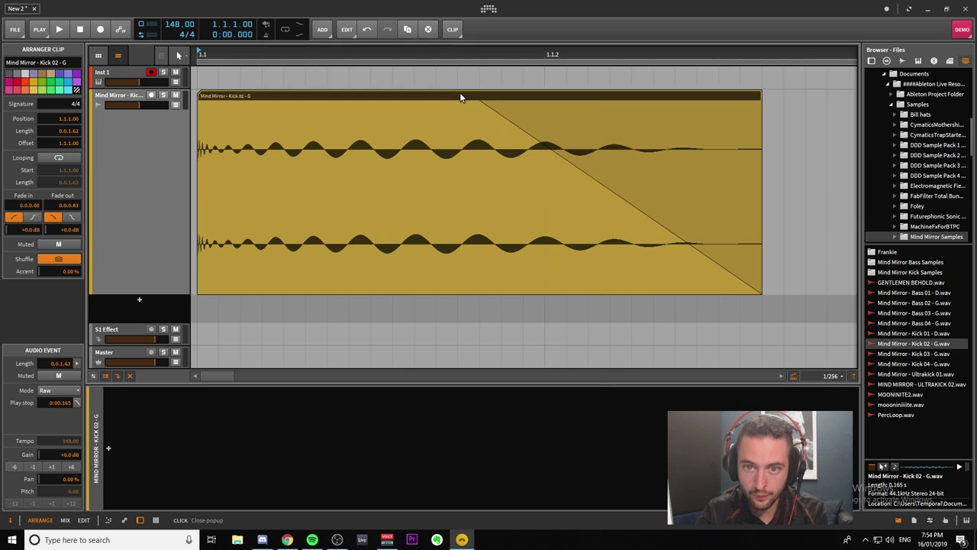
right_click(459, 94)
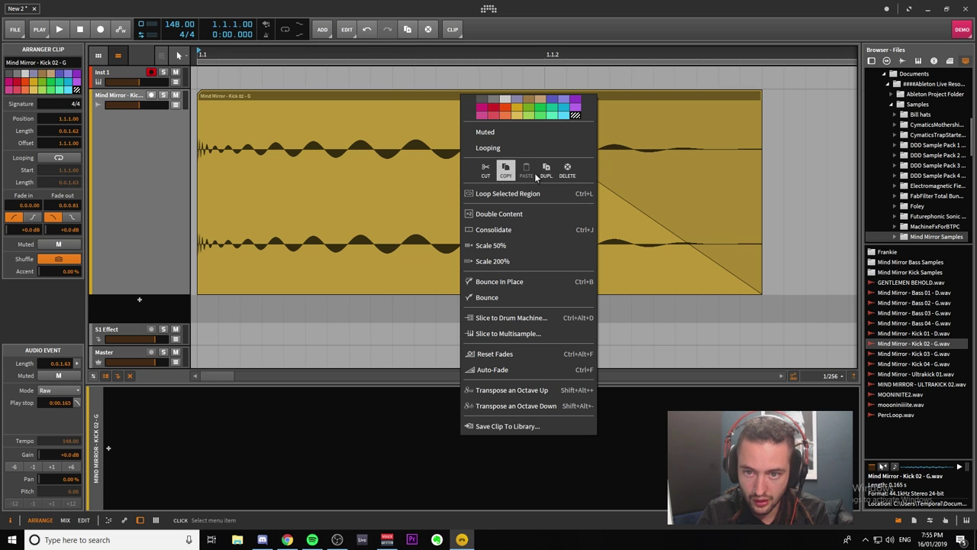
Shorten the kick clip's fade-out to 0.0.0.25
left_click(646, 131)
left_click_drag(469, 100, 675, 119)
left_click_drag(219, 377, 253, 376)
left_click_drag(366, 298, 763, 299)
scroll(781, 291, "down", 7)
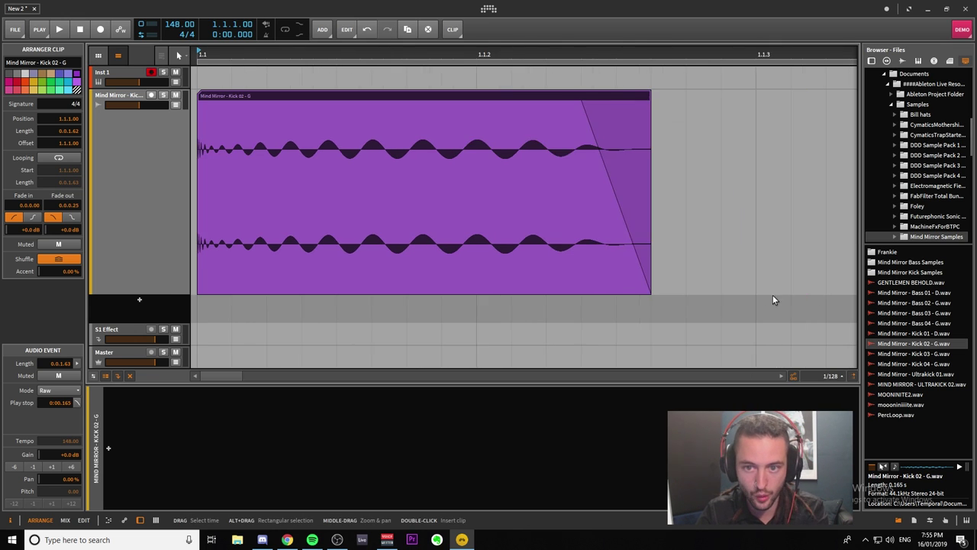
scroll(410, 243, "down", 2)
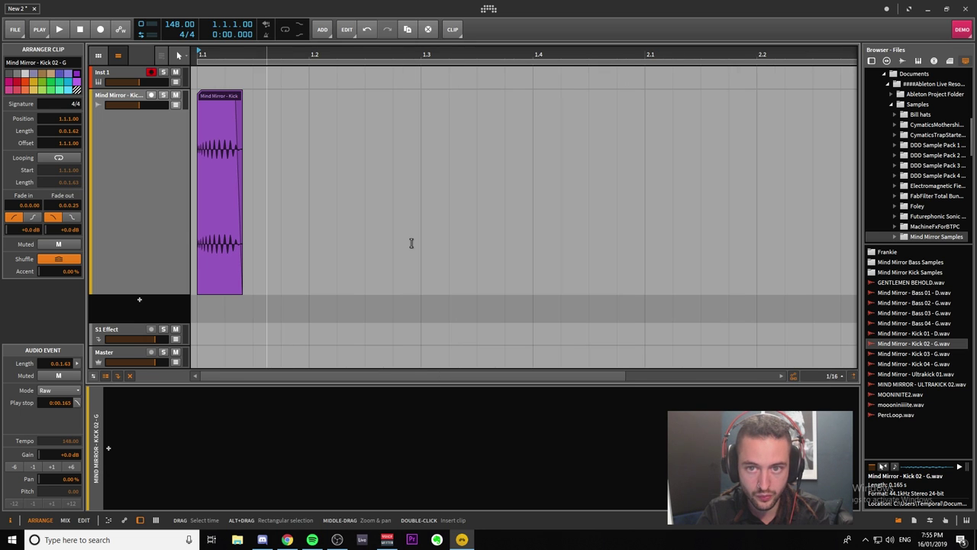
Loop the range from 1.1.1.00 to 1.2.1.00 around the kick clip and play it briefly
left_click(228, 114)
left_click(221, 97)
left_click_drag(310, 208, 159, 186)
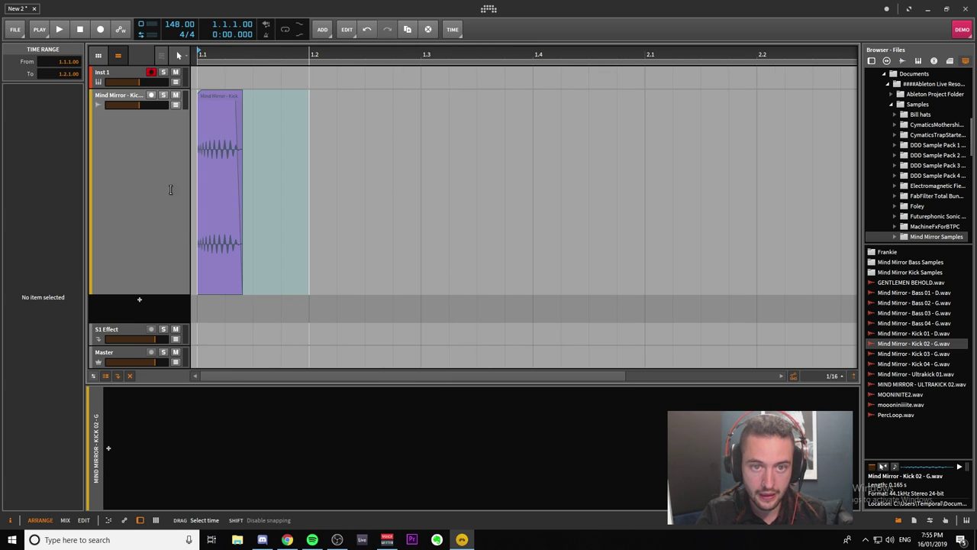
key("ctrl+l")
key("space")
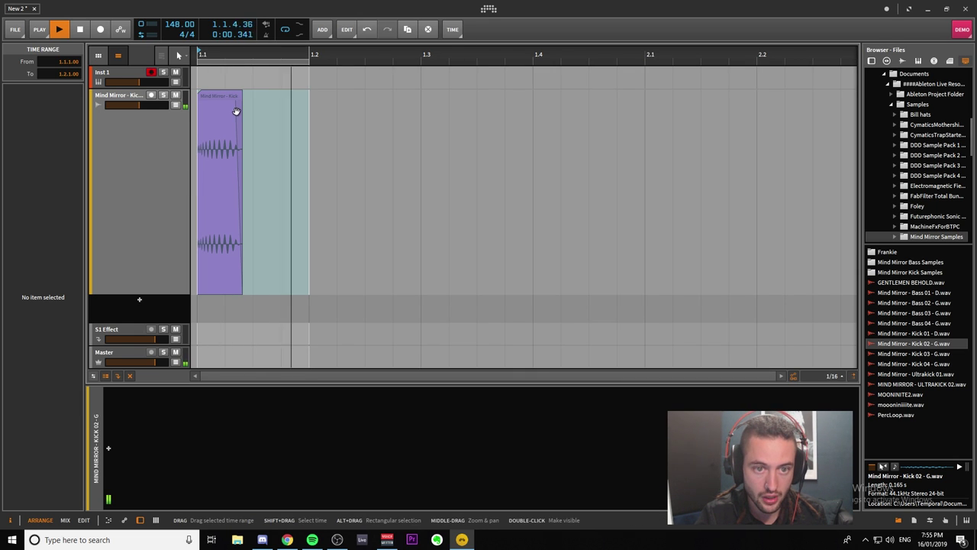
left_click(261, 131)
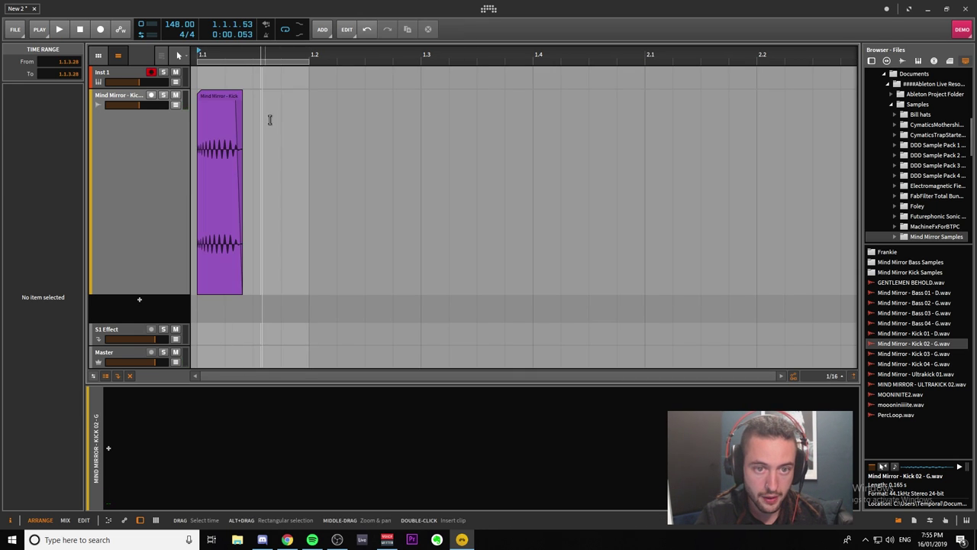
Lengthen the kick clip's fade-out to 0.0.0.62 and play the loop
left_click_drag(233, 103, 220, 98)
key("space")
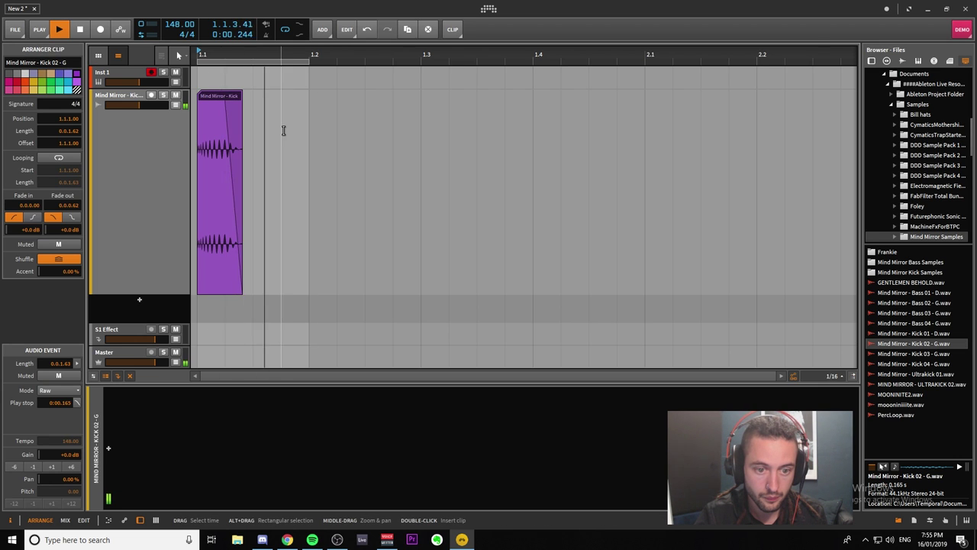
Stop playback and delete the Inst 1 track
left_click(140, 119)
key("space")
key("Delete")
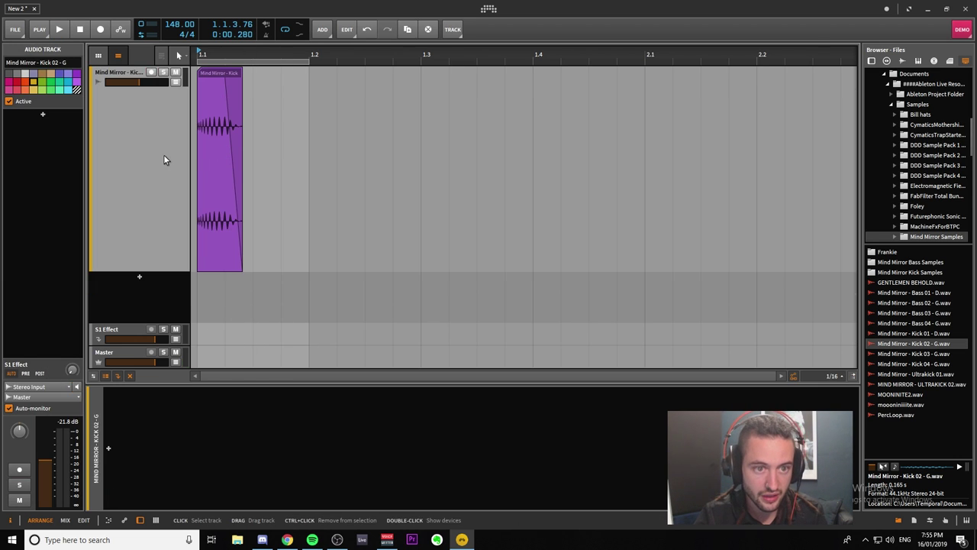
Add an instrument track below the kick track and shrink the kick track to its minimum height
right_click(141, 280)
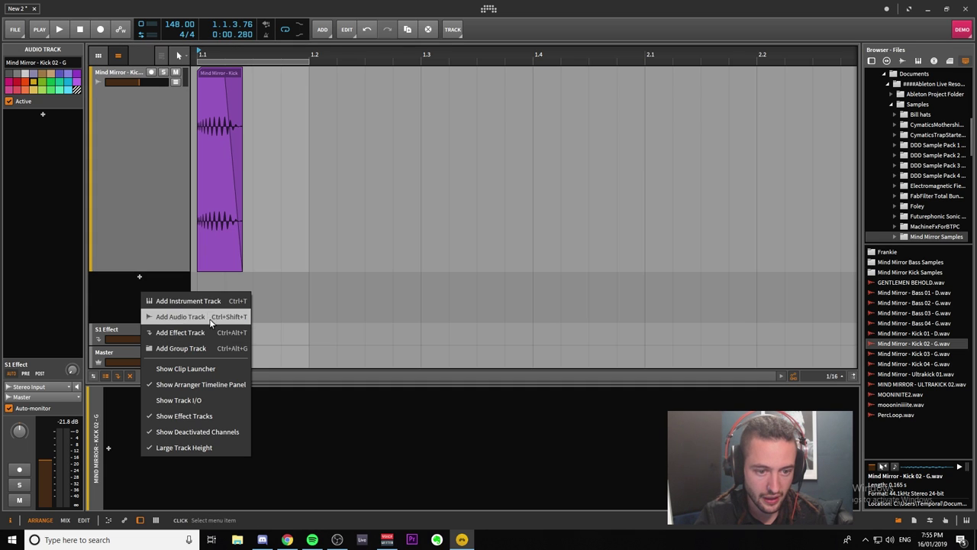
left_click(146, 299)
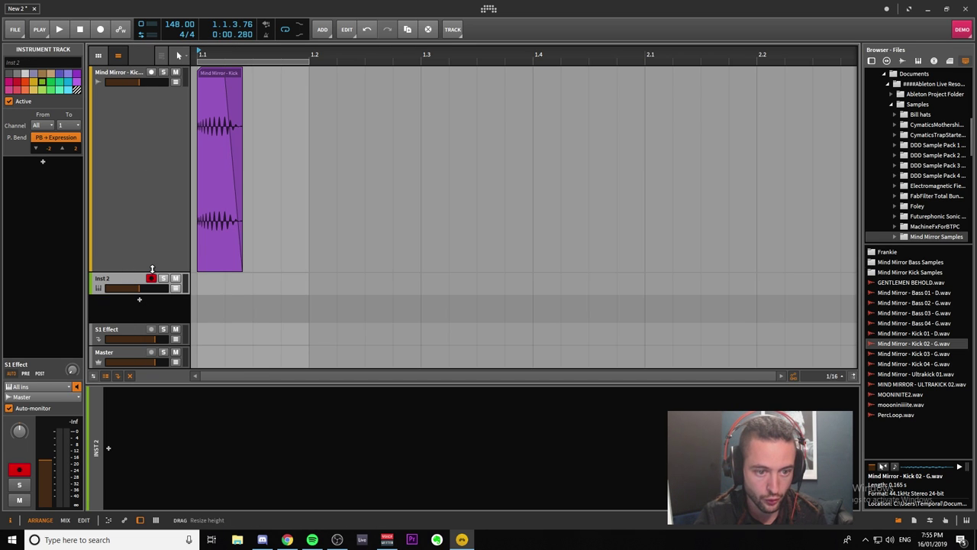
left_click_drag(152, 271, 165, 88)
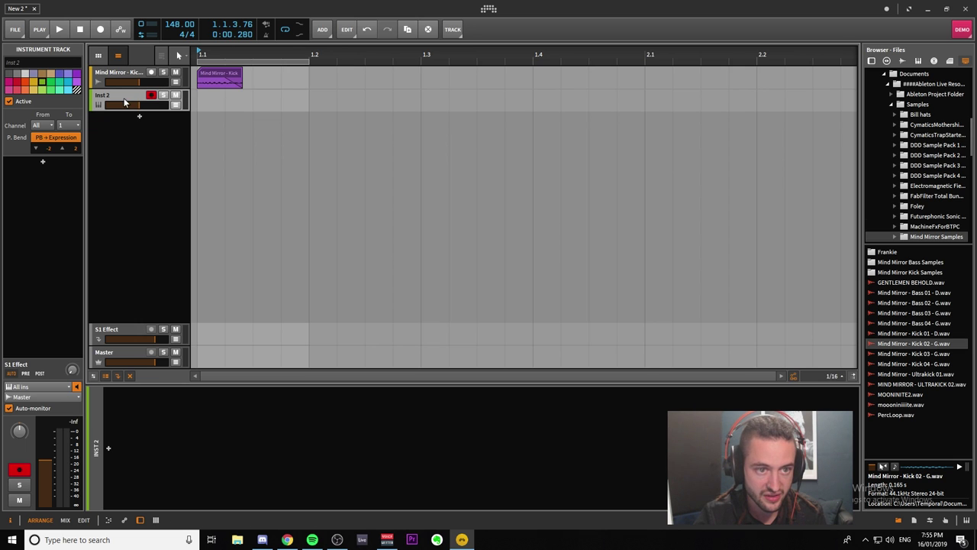
Insert the Serum_x64 plug-in on the new instrument track and move its window clear of the tracks
left_click(42, 162)
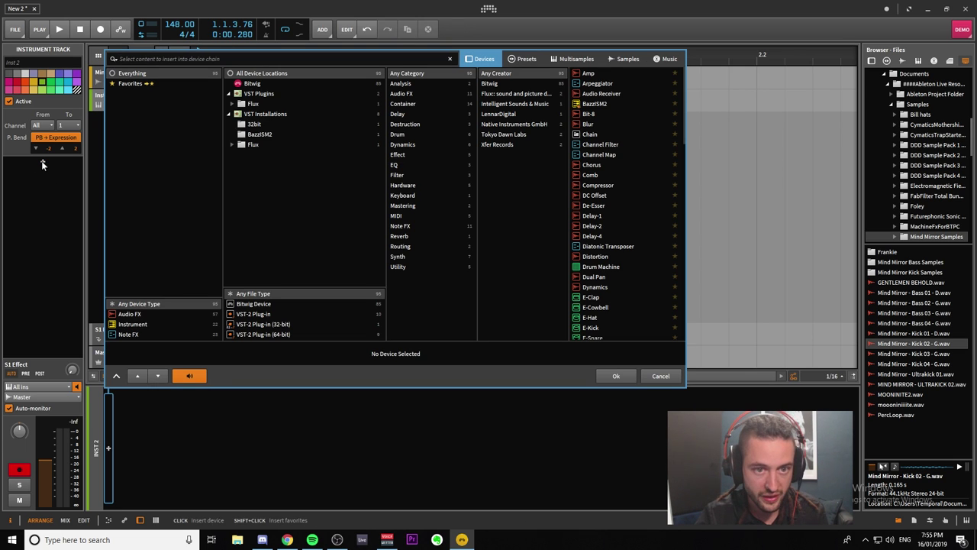
type("serum")
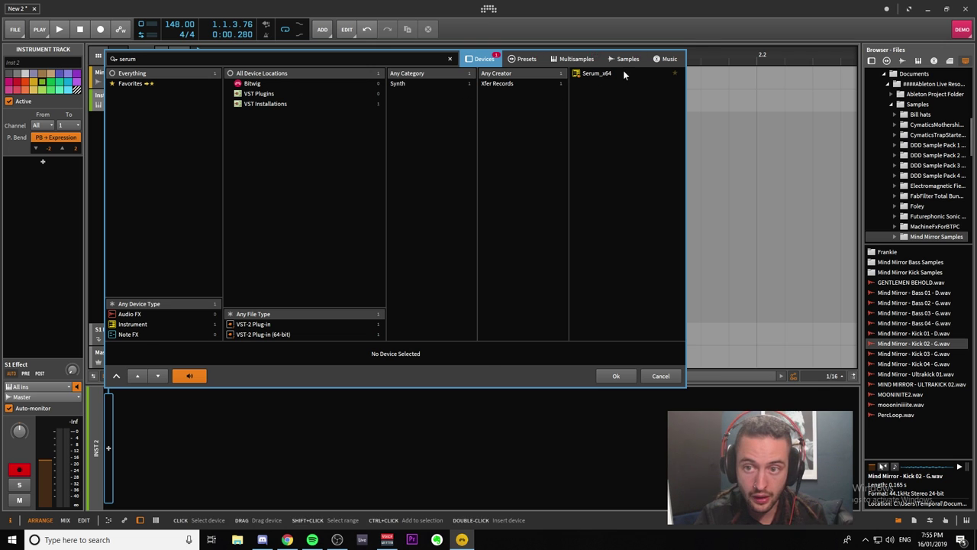
double_click(623, 72)
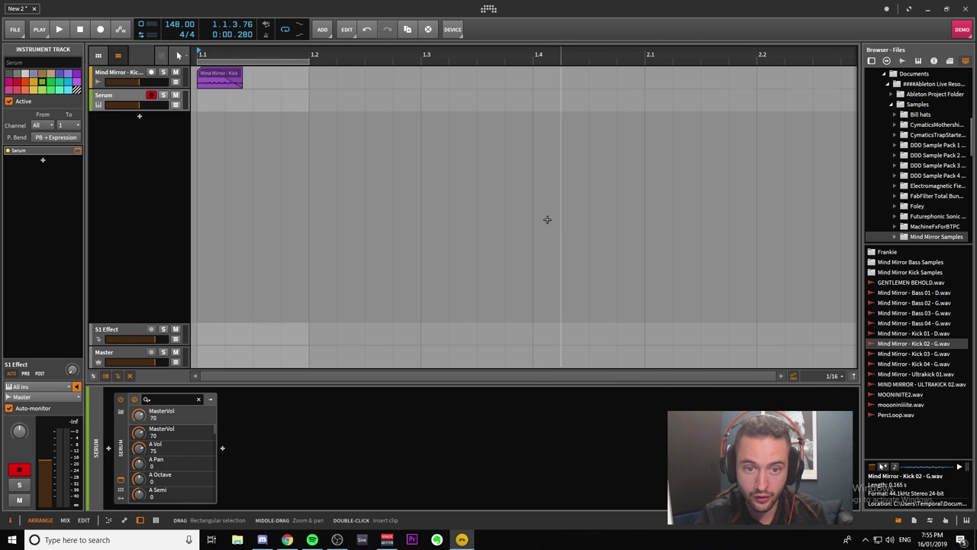
left_click_drag(585, 55, 570, 80)
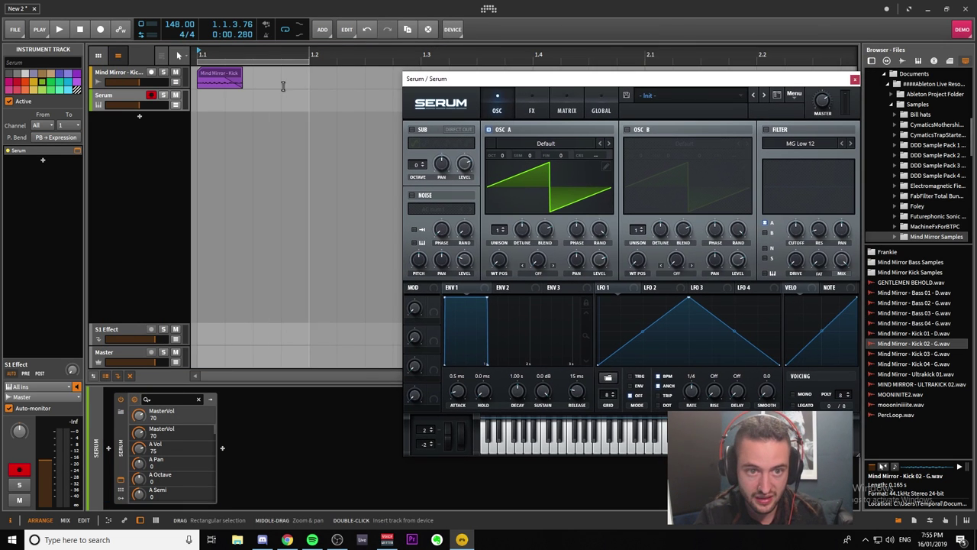
Create a clip at 1.1.1.00 on the Serum track and shorten it to a length of 0.1.0.00
double_click(226, 101)
left_click_drag(458, 84, 516, 145)
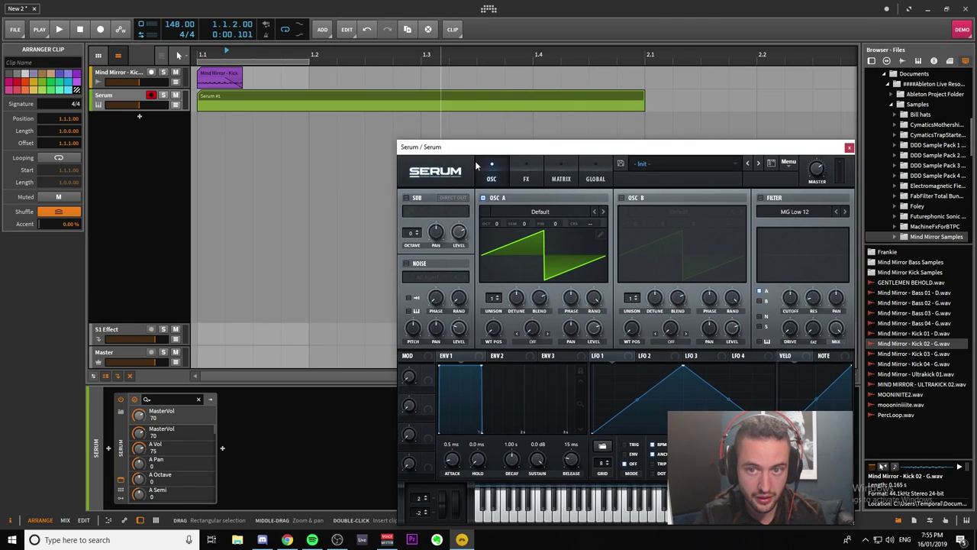
left_click_drag(642, 95, 307, 93)
left_click(285, 102)
left_click(290, 97)
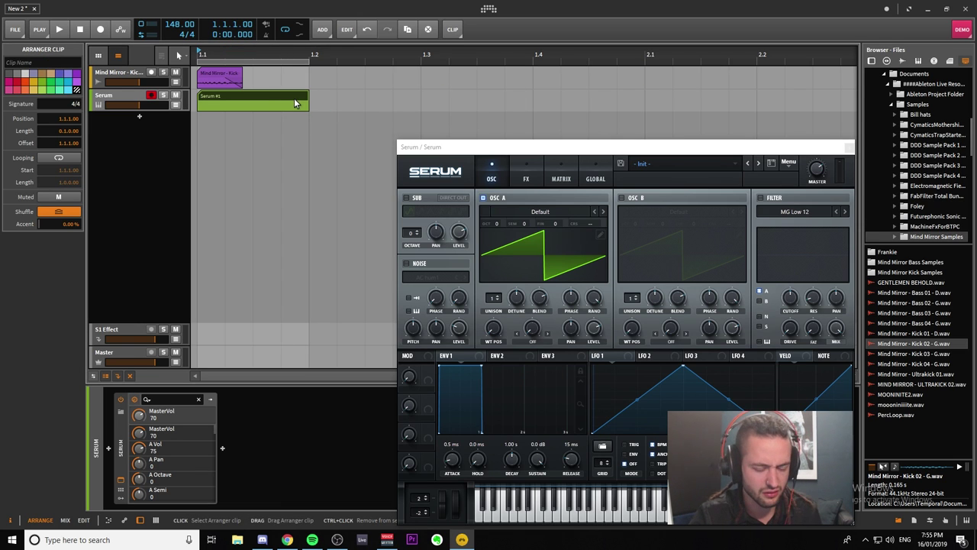
Consolidate the kick track's range from 1.1.1.00 to 1.2.1.00 into one clip
left_click_drag(309, 79, 192, 74)
left_click(212, 75)
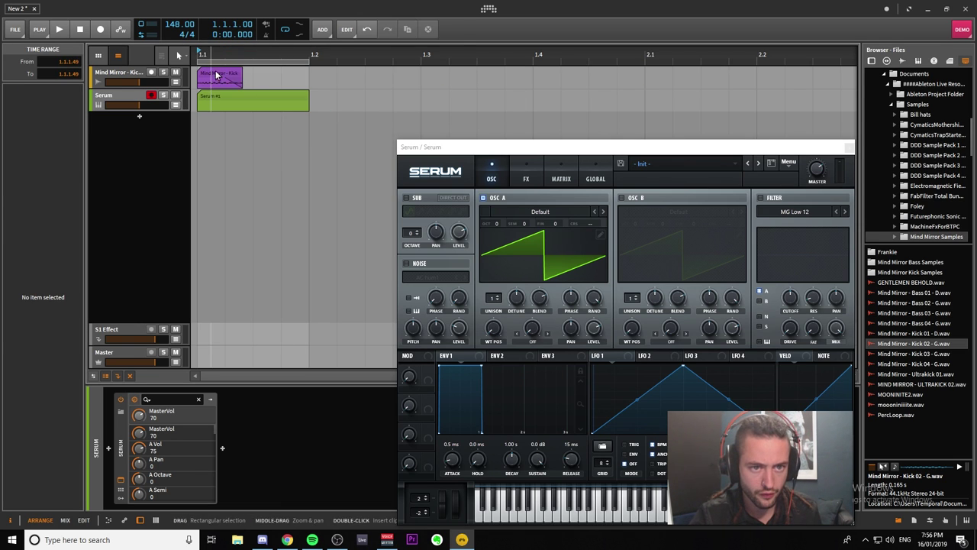
left_click(213, 75)
left_click_drag(309, 77, 222, 73)
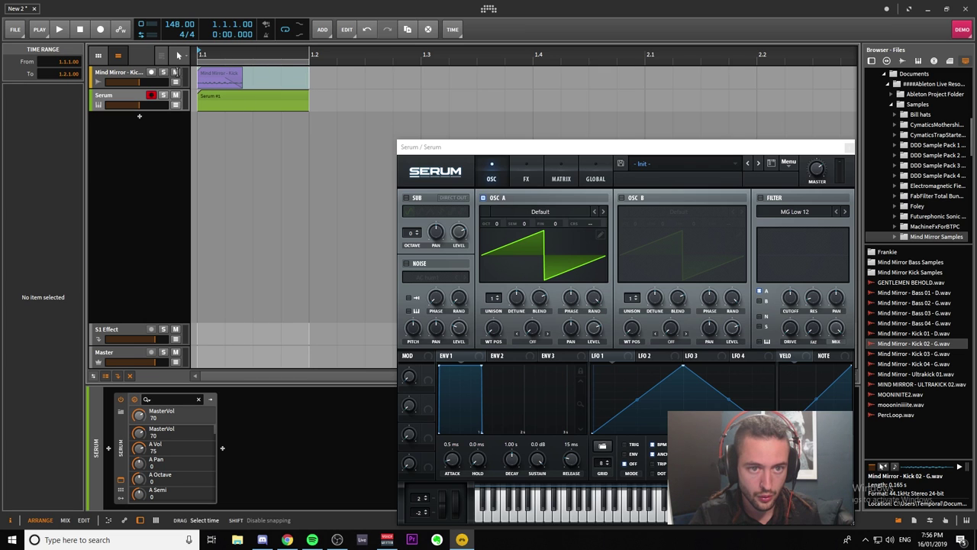
key("ctrl+j")
left_click(239, 97)
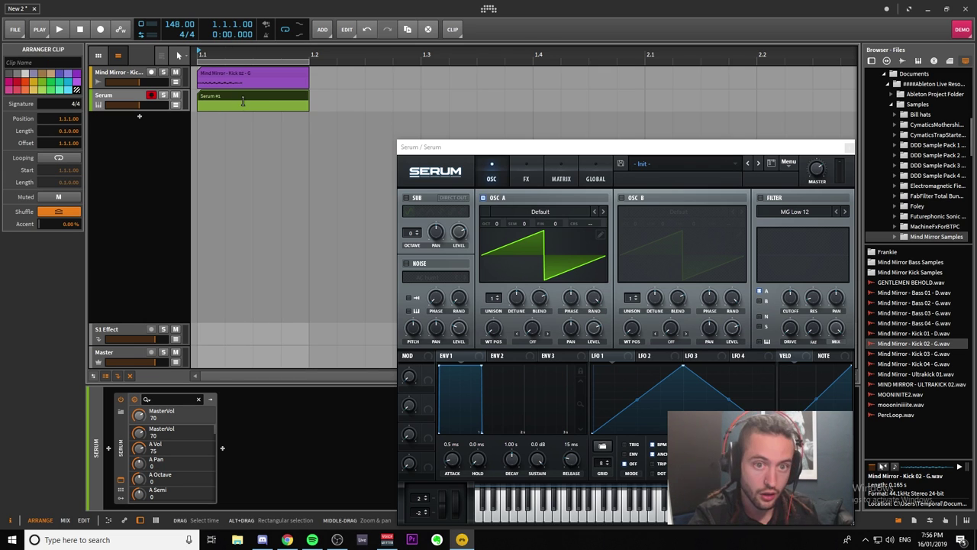
Open the kick clip in the detail editor and shorten it to a length of 0.0.2.00 with a 0.0.1.00 fade-out
left_click(238, 77)
double_click(249, 70)
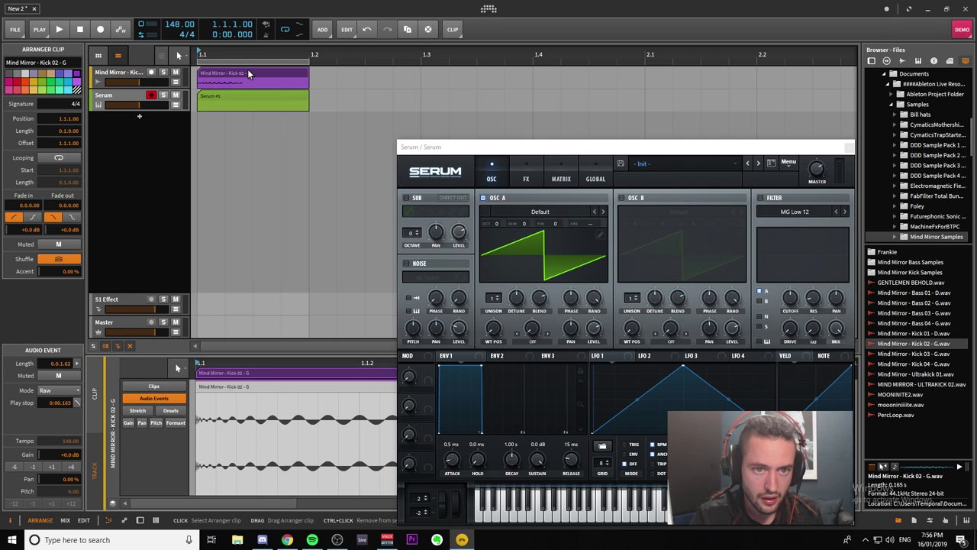
left_click_drag(543, 148, 943, 147)
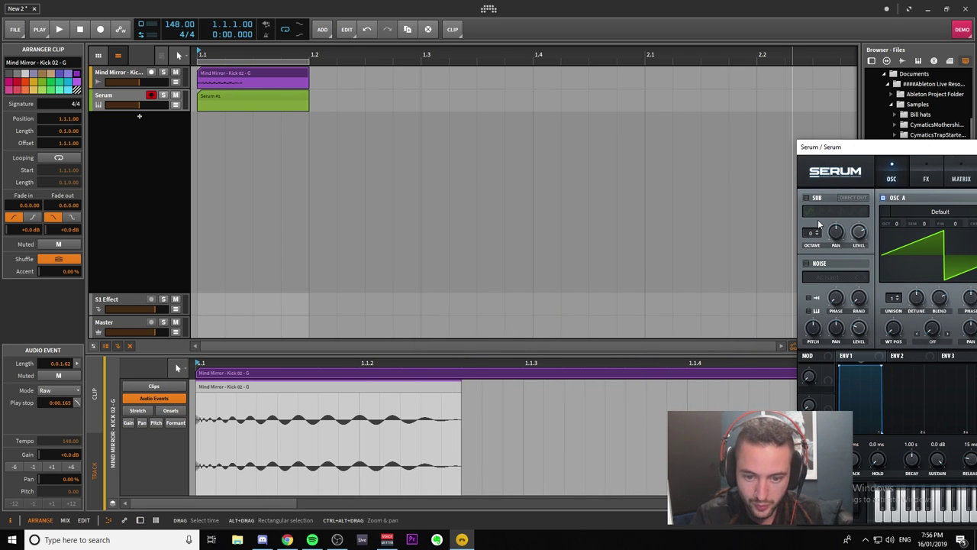
left_click_drag(872, 151, 536, 219)
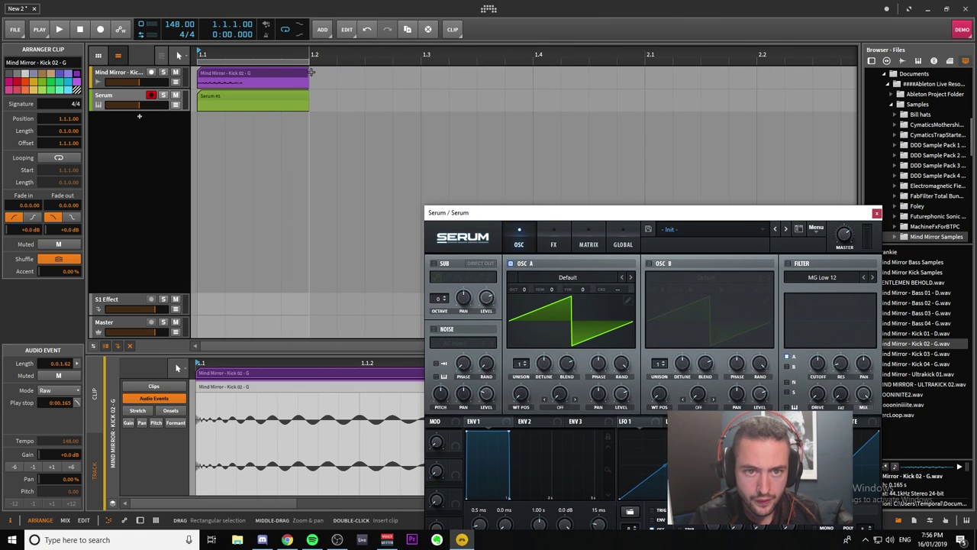
left_click_drag(309, 78, 251, 82)
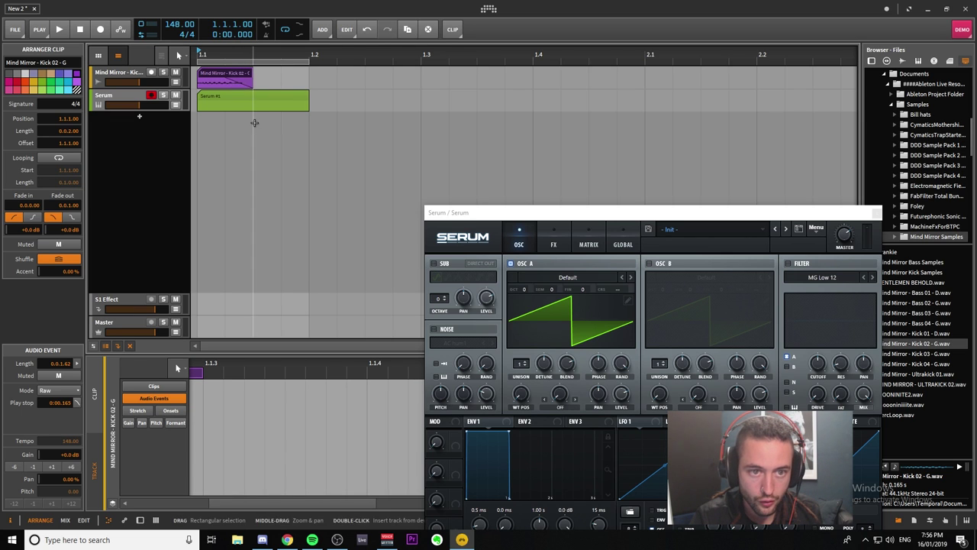
Close Serum's window and add a C2 note to the Serum clip, starting at 1.1.3.00 with a length of 0.0.1.00
left_click(243, 100)
left_click_drag(780, 223, 624, 83)
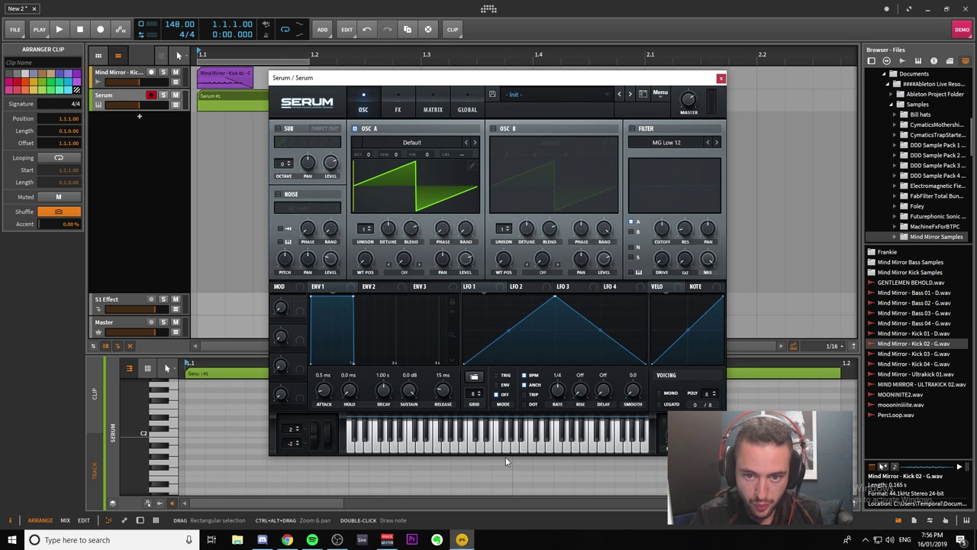
left_click(721, 77)
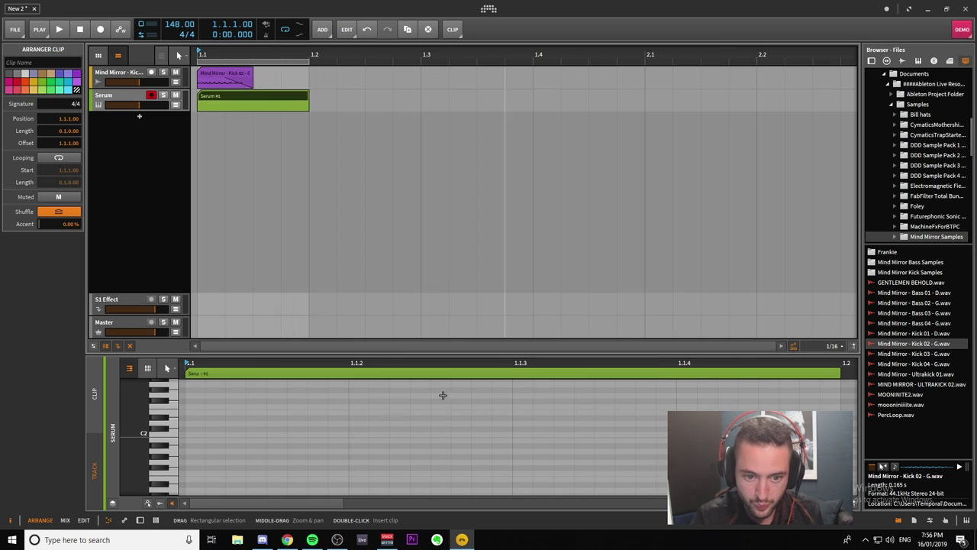
double_click(356, 436)
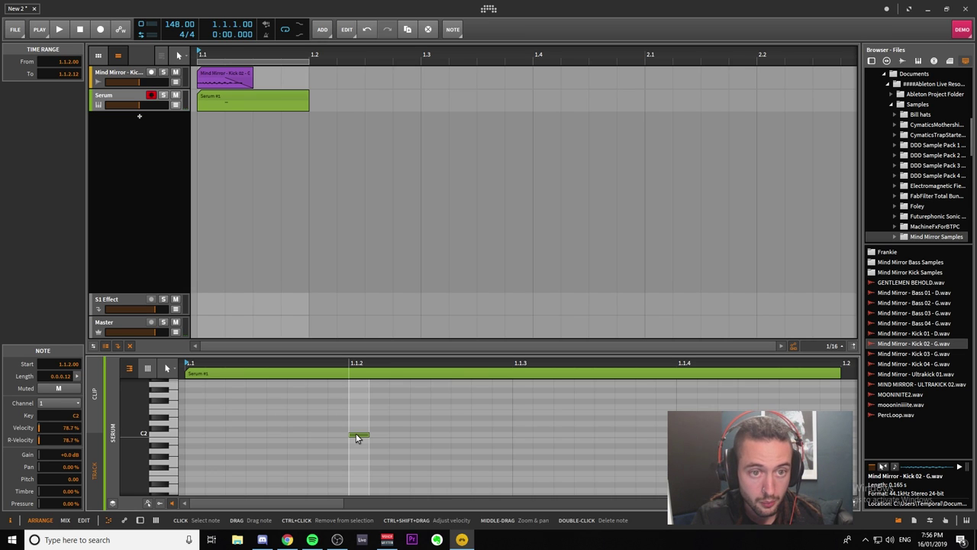
left_click_drag(369, 435, 474, 435)
left_click_drag(359, 433, 669, 434)
Play the loop and transpose the Serum note down to G0
key("space")
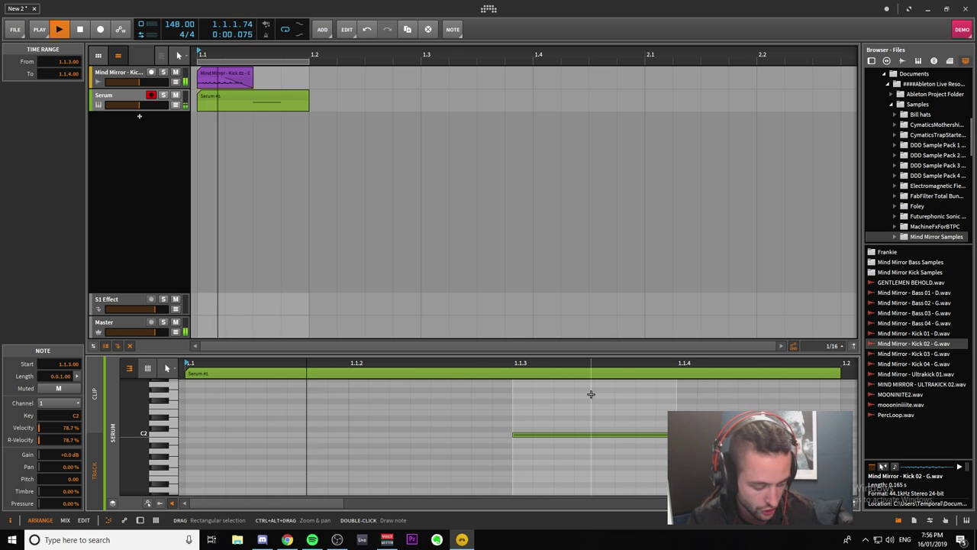
key("shift+Down")
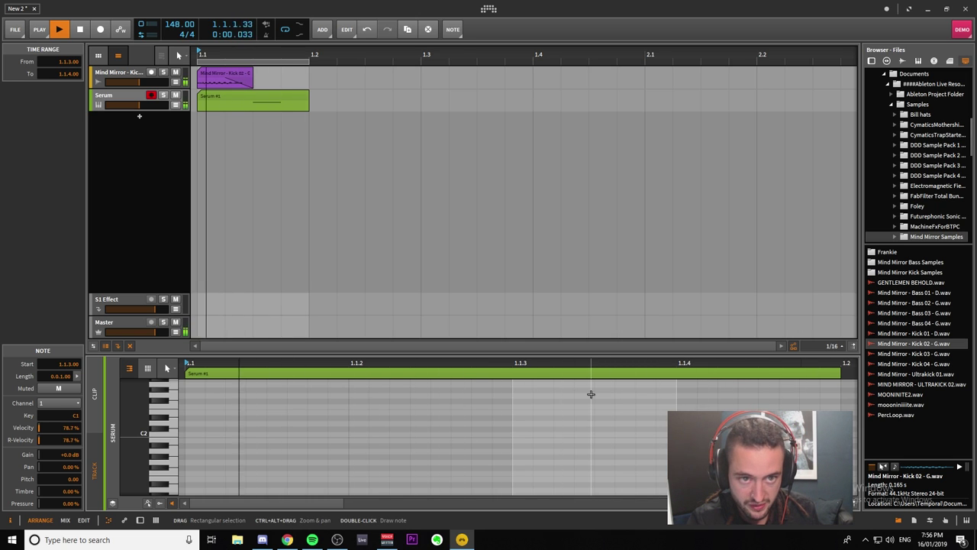
scroll(589, 395, "down", 6)
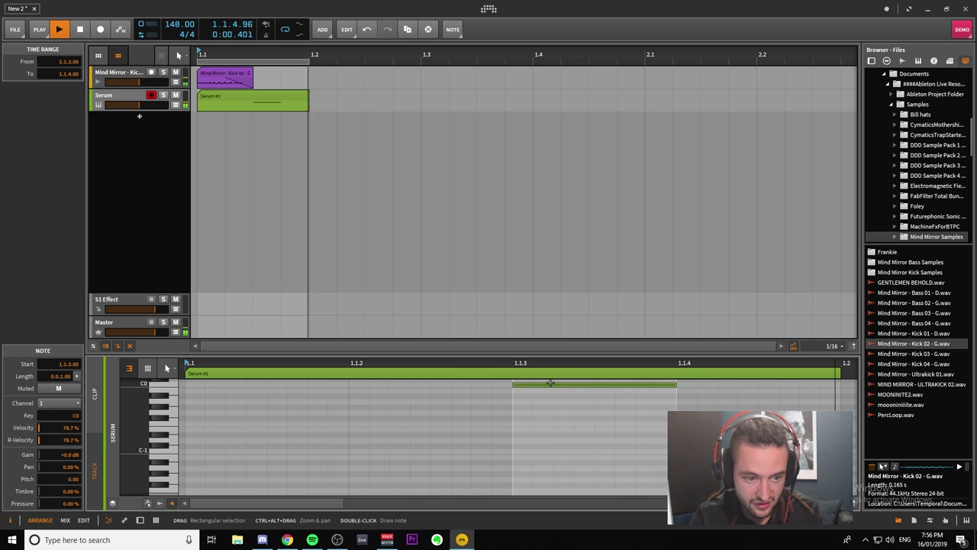
key("Delete")
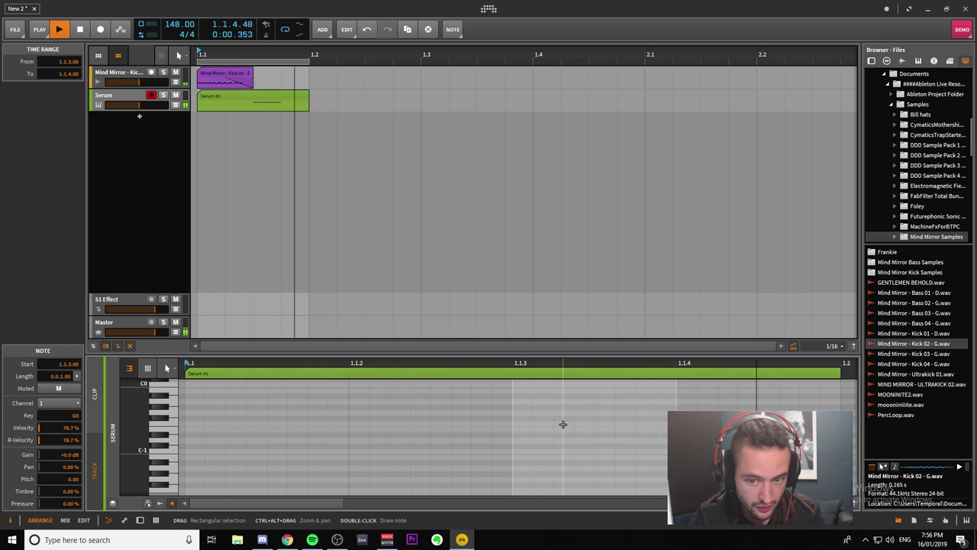
key("ctrl+z")
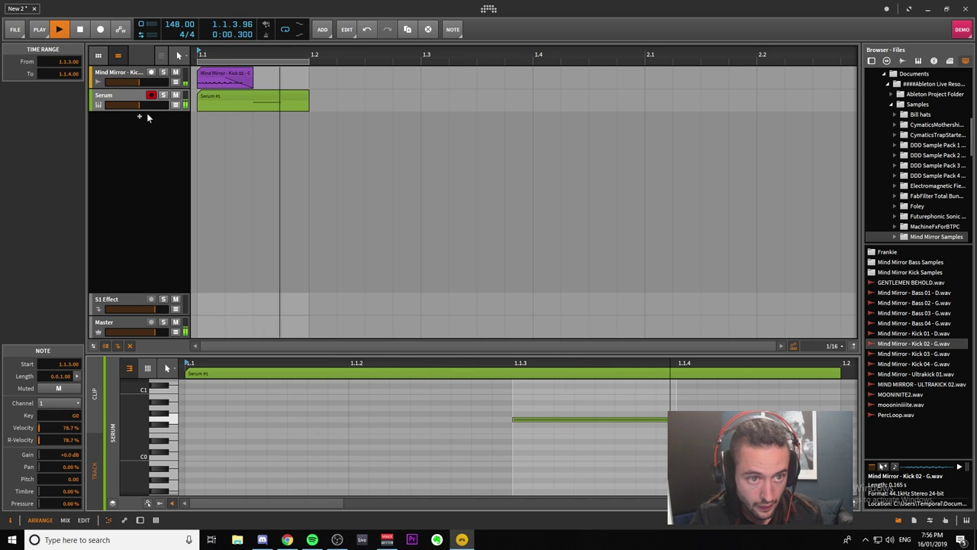
Reopen the Serum plug-in window from the Serum track's device chain and stop playback
left_click(113, 99)
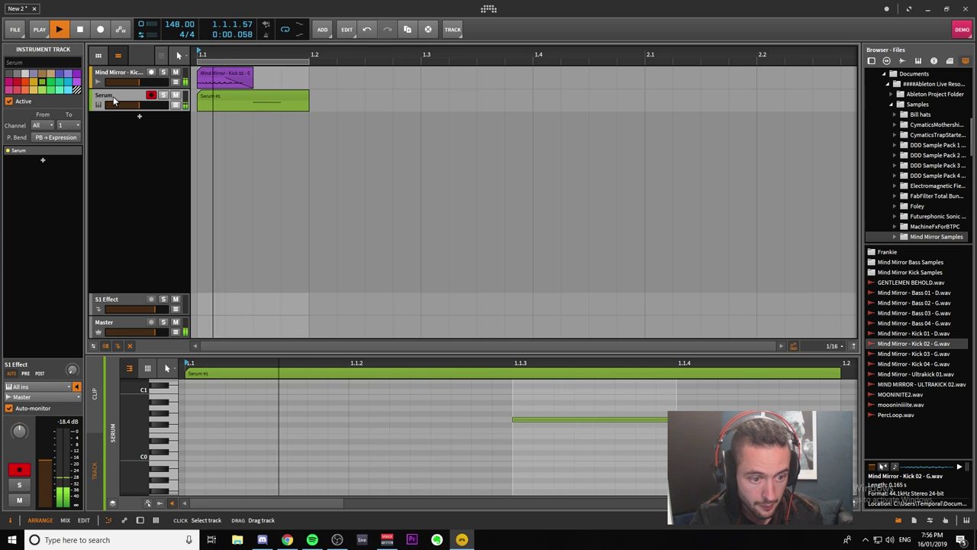
double_click(28, 152)
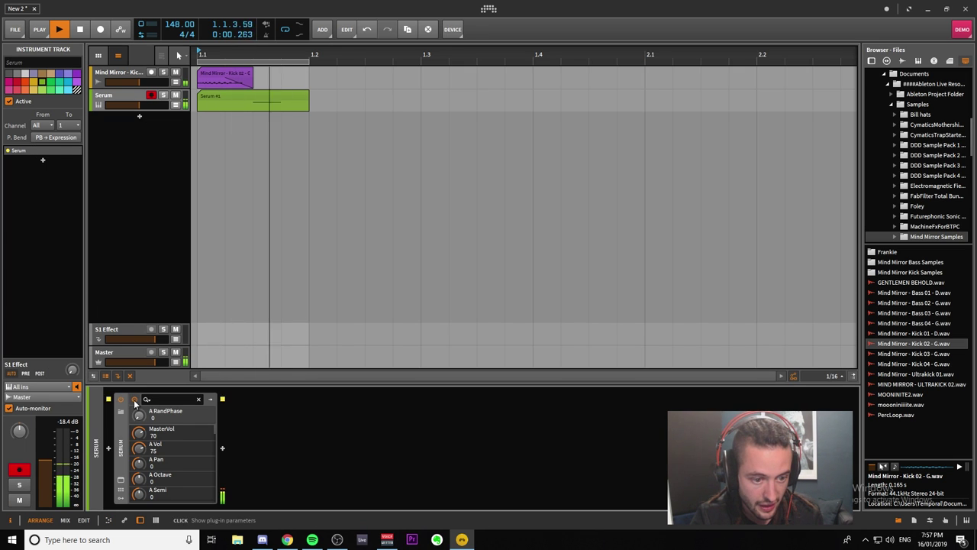
left_click(120, 482)
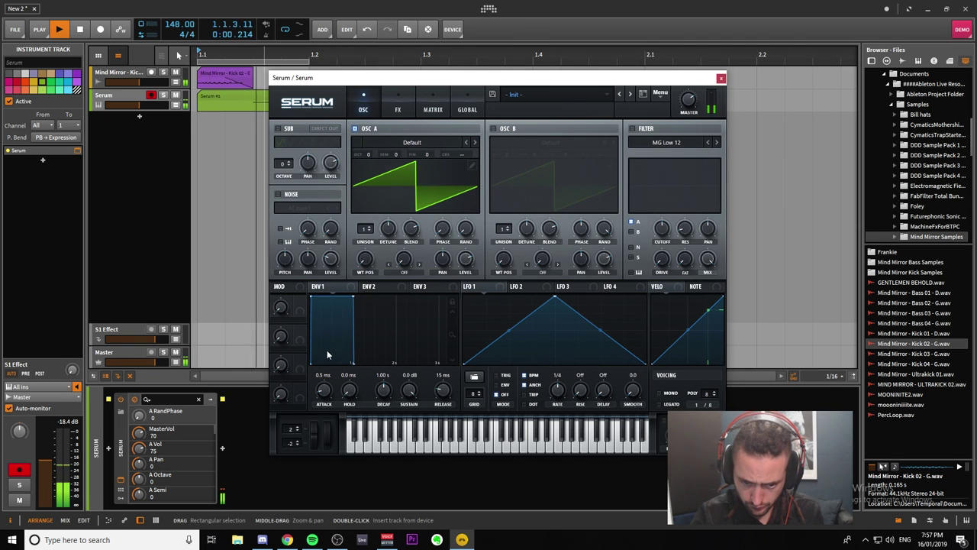
key("space")
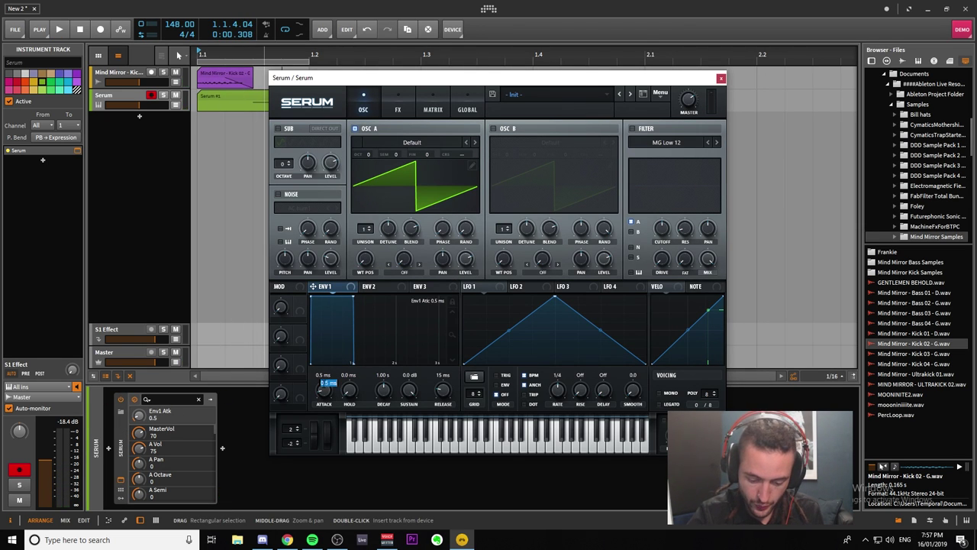
Set Serum's Env 2 sustain to 50% and decay to 250 ms, and start loop playback
key("space")
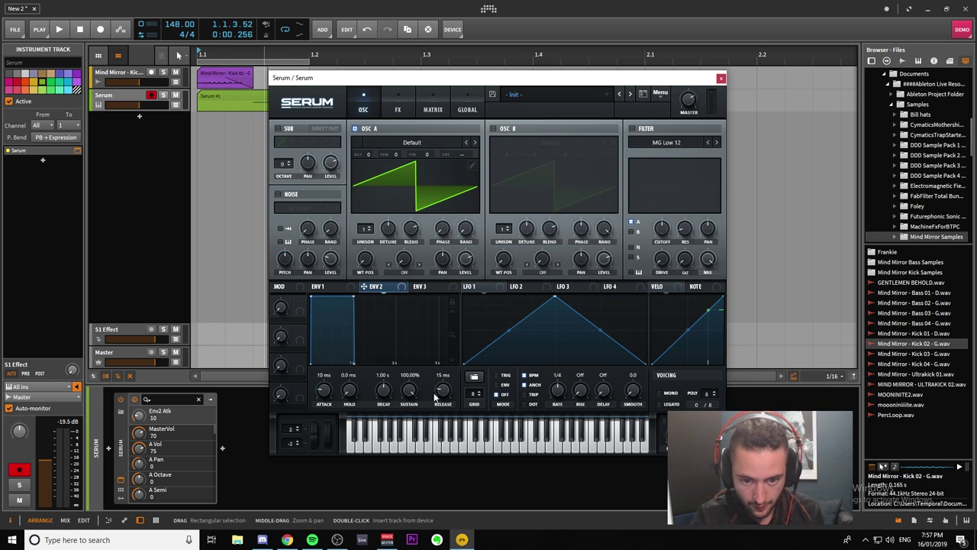
type("50")
key("Return")
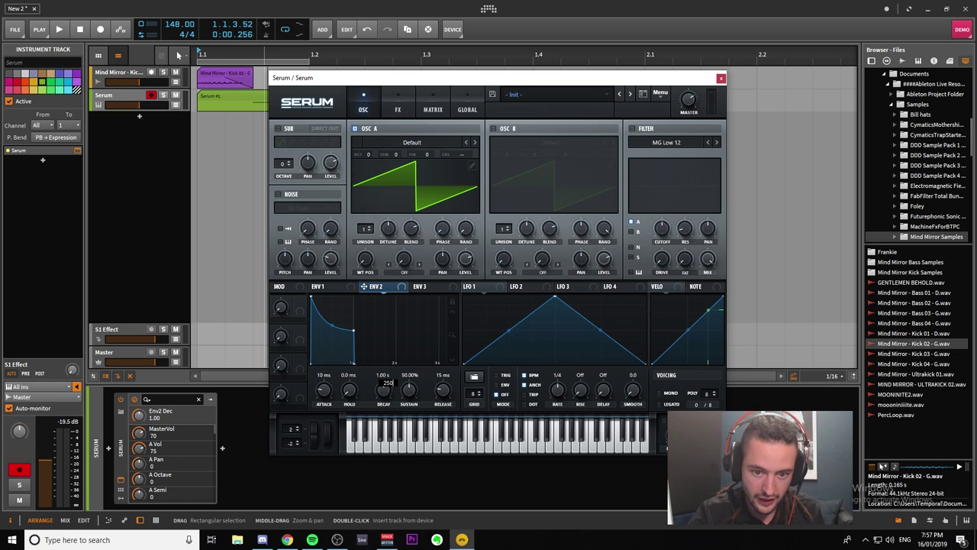
type("250")
key("Return")
key("space")
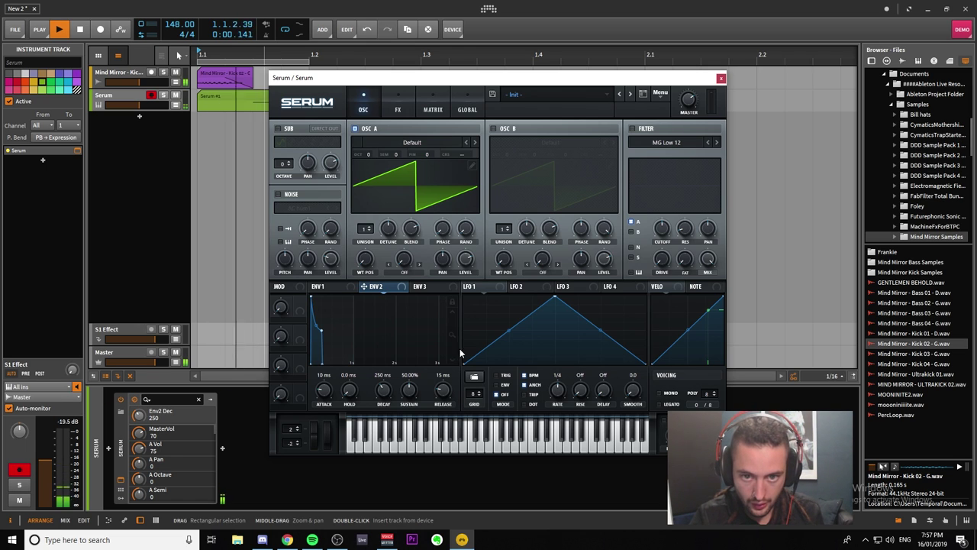
Enable Serum's filter with the cutoff lowered to 8, modulate the cutoff with Env 2, and set the filter type to MG Low 6
left_click(633, 129)
left_click_drag(665, 229, 461, 311)
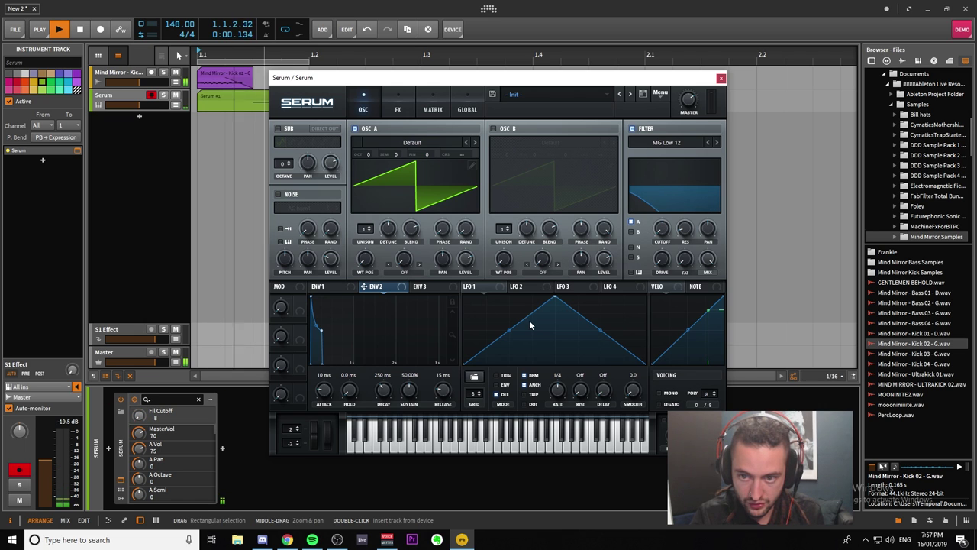
left_click_drag(365, 287, 662, 229)
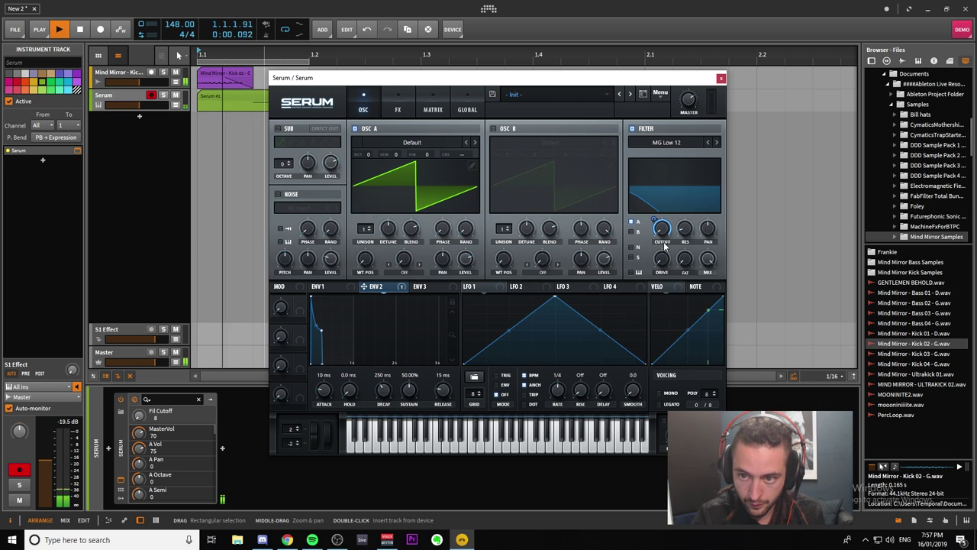
left_click(680, 145)
mouse_move(687, 154)
left_click(717, 155)
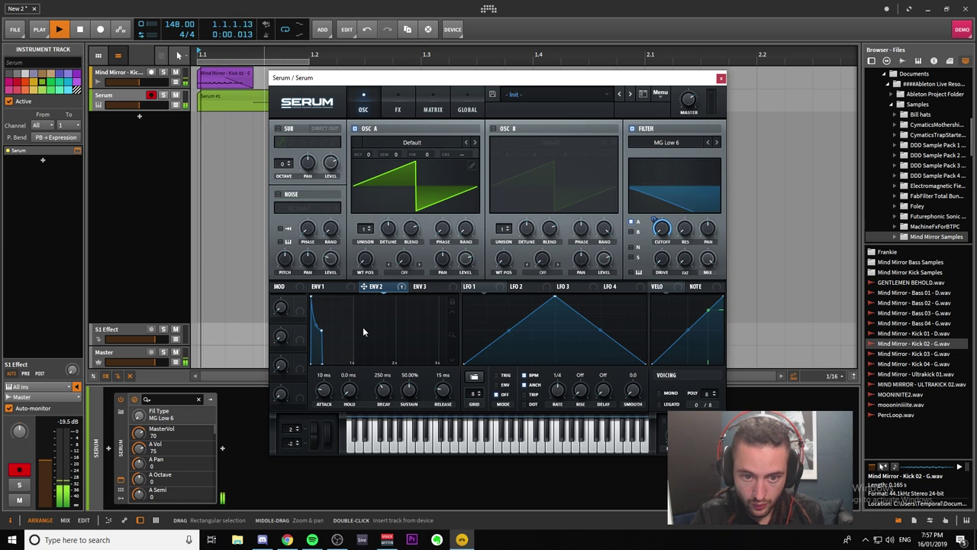
Shorten Env 2's decay to 200 ms and reduce its sustain to 40%
mouse_move(370, 156)
left_mouse_down()
mouse_move(369, 168)
mouse_move(370, 154)
left_mouse_up()
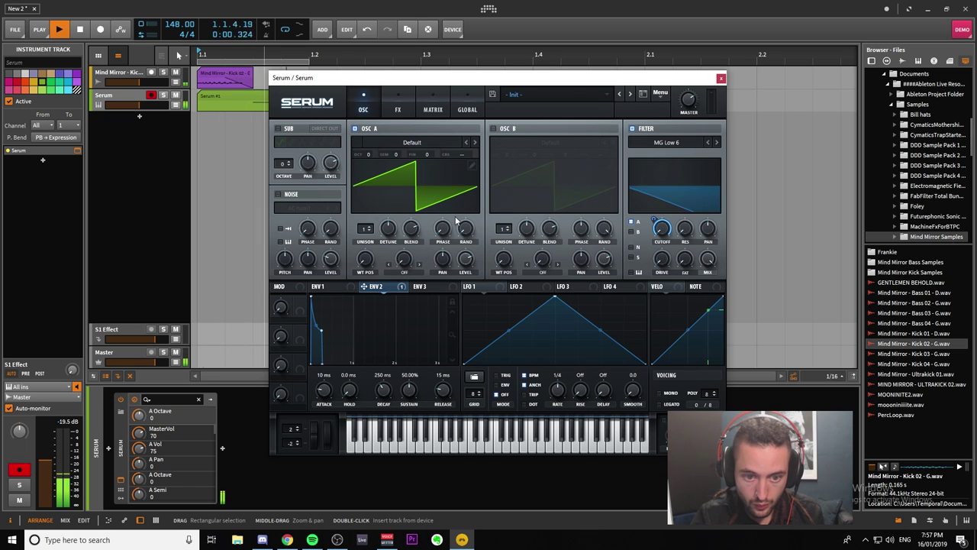
left_click_drag(383, 390, 410, 391)
type("30")
key("Return")
double_click(410, 392)
scroll(409, 392, "up", 10)
Audition steeper filter types, including MG Low 18 and MG Low 12, and return to MG Low 6
left_click(667, 142)
mouse_move(654, 155)
left_click(737, 186)
left_click(667, 142)
left_click(739, 176)
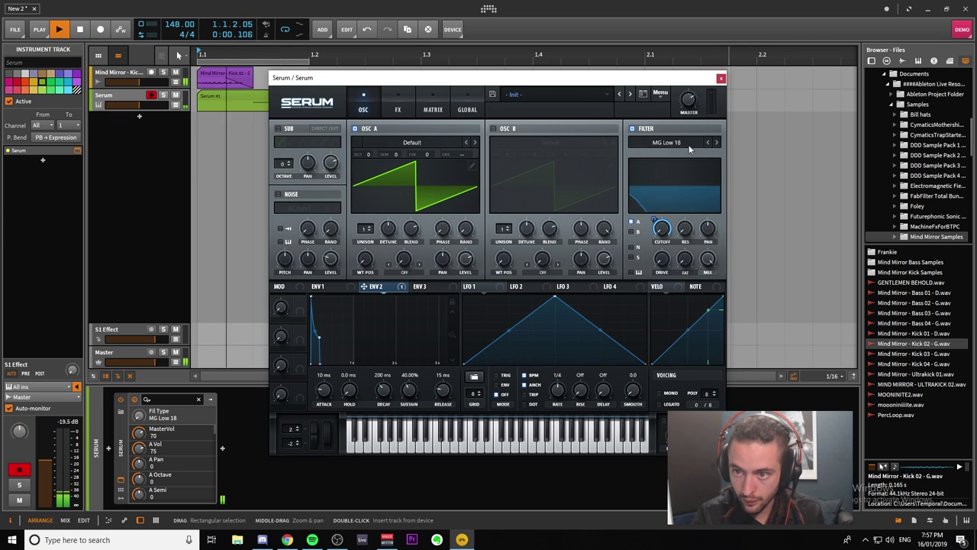
left_click(687, 144)
left_click(737, 166)
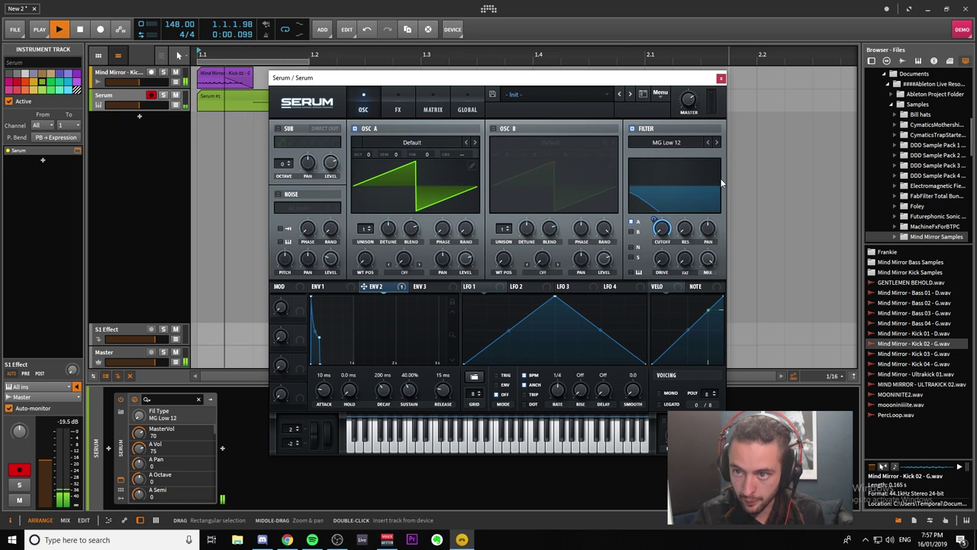
left_click(666, 142)
mouse_move(657, 154)
left_click(730, 155)
Close Serum's window and stop playback
left_click(720, 78)
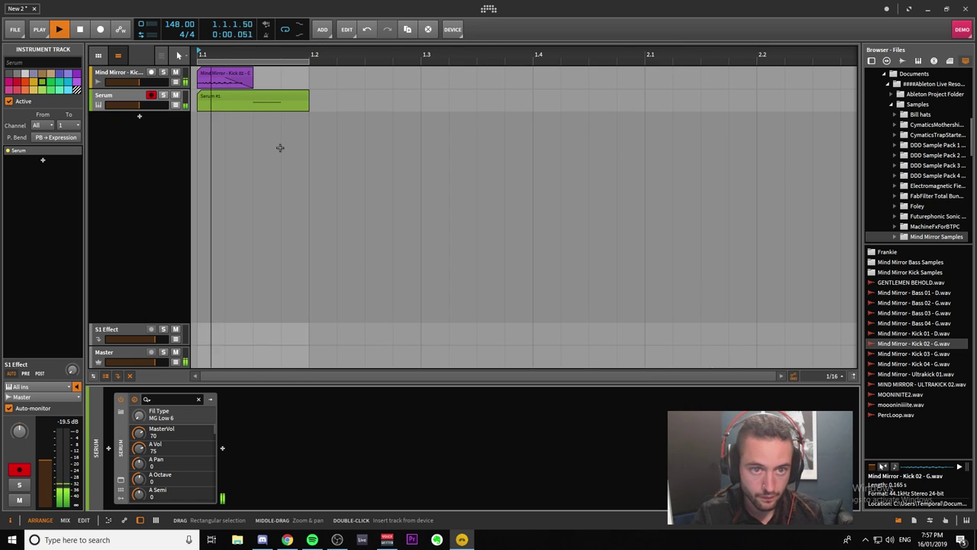
left_click(269, 101)
key("space")
Group the kick and Serum tracks and name the group KICK BASS
left_click(119, 74)
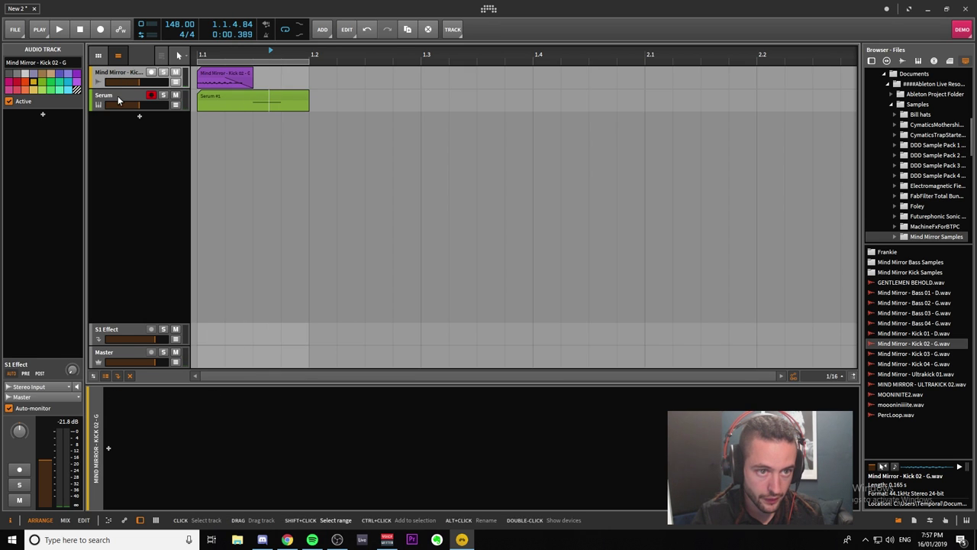
left_click(118, 95, "ctrl")
key("ctrl+g")
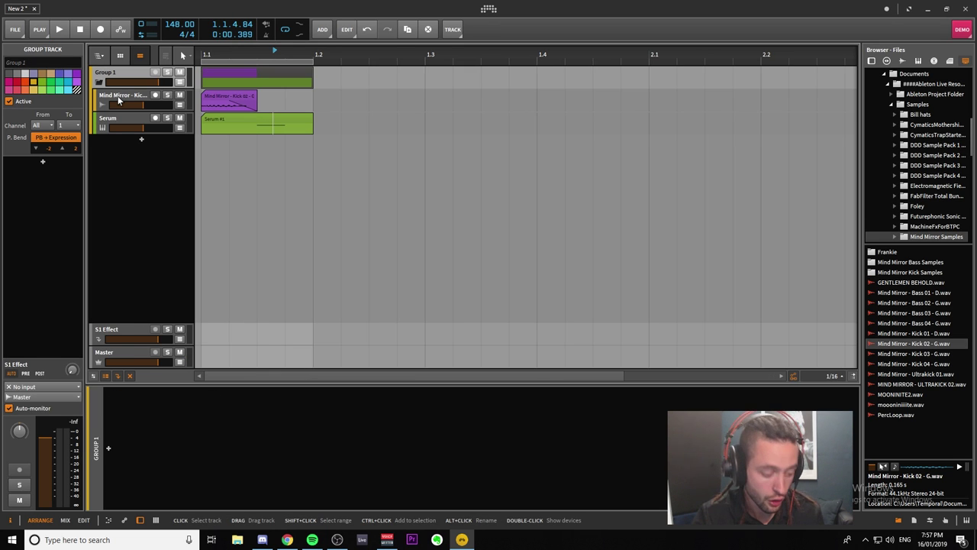
key("ctrl+r")
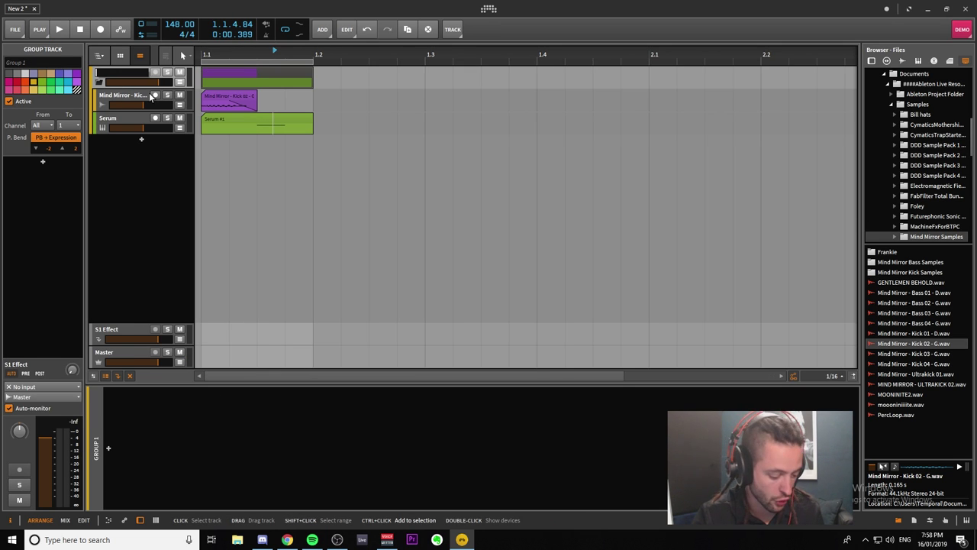
type("KICK BASS")
key("Return")
Rename the kick audio track as KICK and the Serum track as BASS
left_click(128, 96)
key("ctrl+r")
key("Return")
left_click(116, 116)
key("ctrl+r")
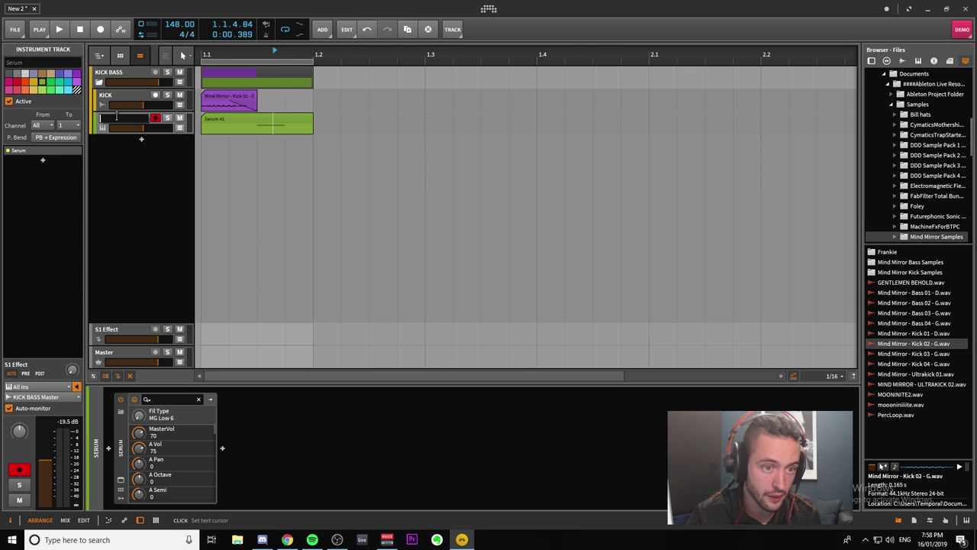
type("Bass")
key("Return")
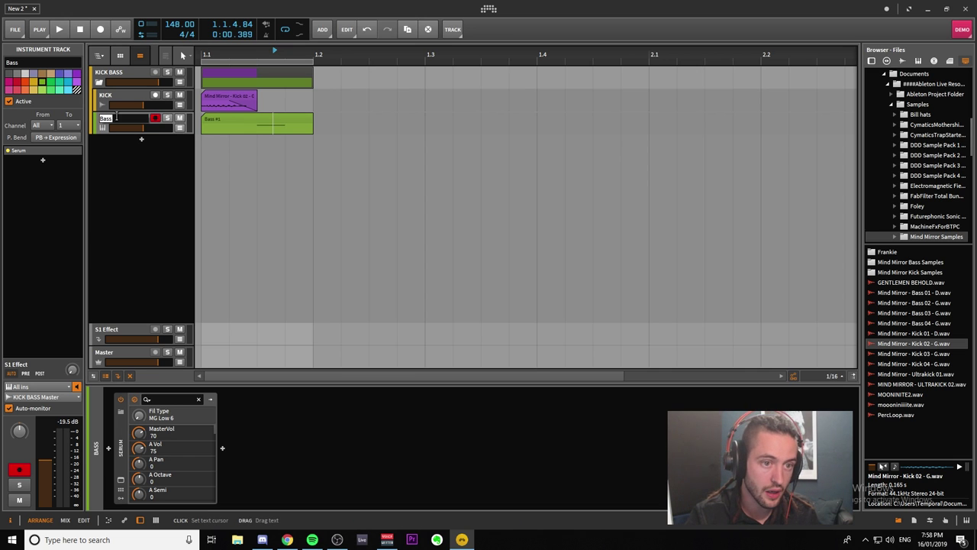
type("S")
key("Return")
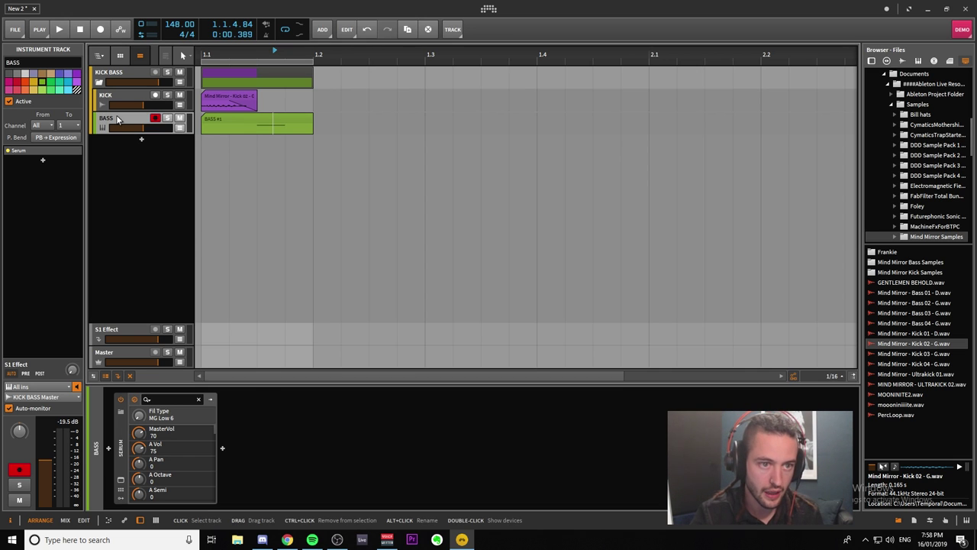
Colour the KICK BASS group blue and its KICK and BASS tracks purple
right_click(120, 69)
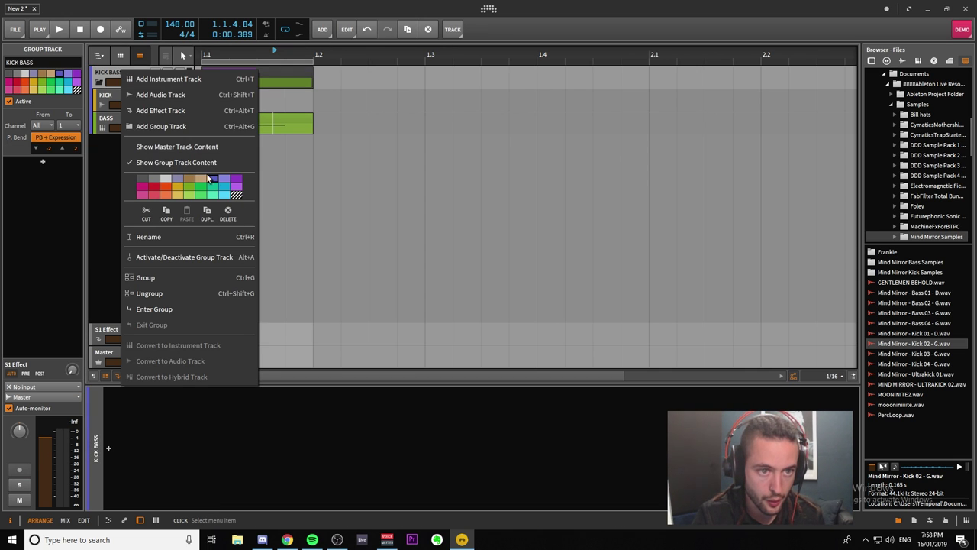
right_click(101, 96)
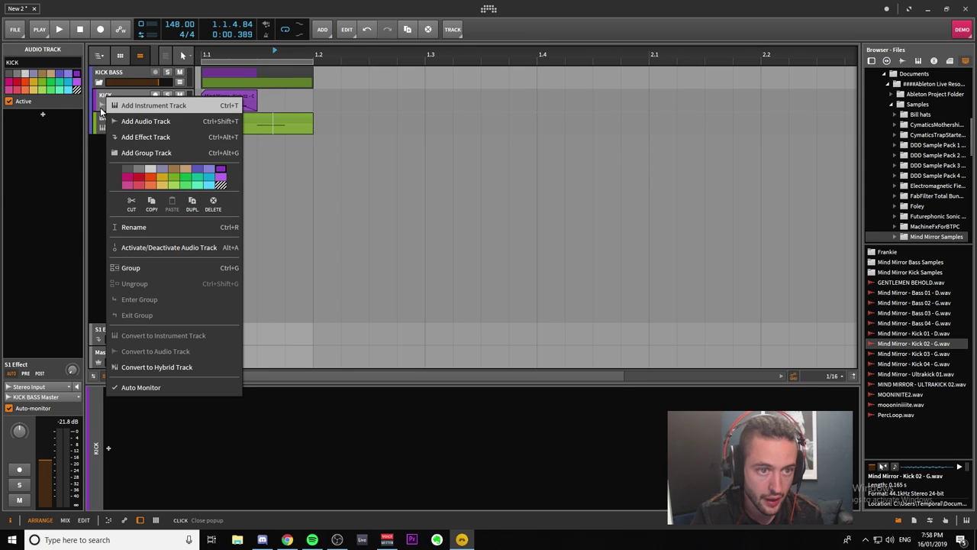
left_click(103, 120)
right_click(103, 120)
left_click(340, 195)
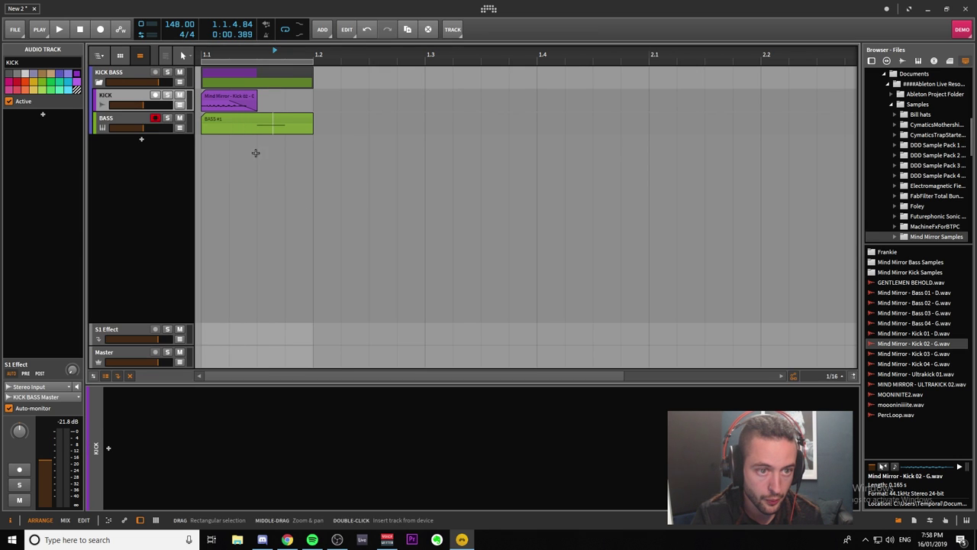
right_click(136, 121)
left_click(250, 196)
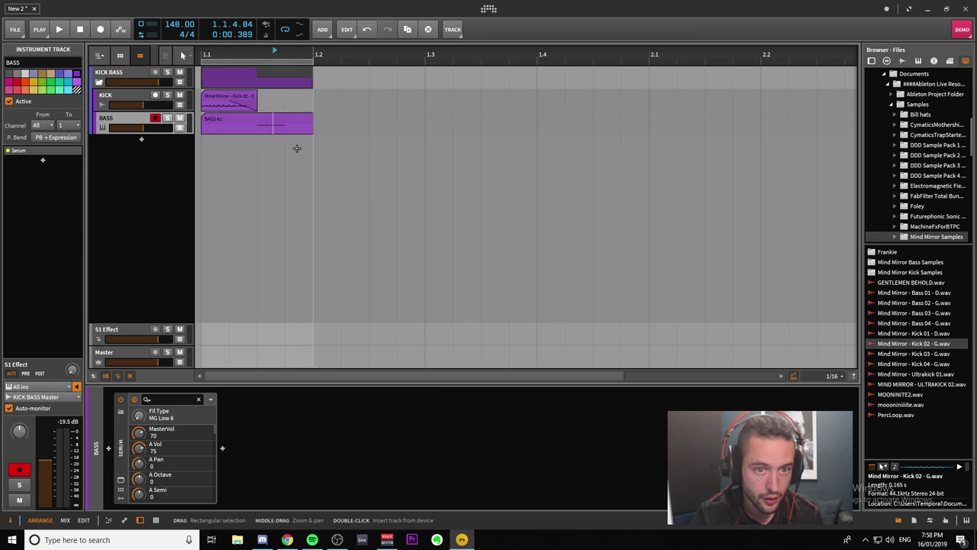
left_click(241, 128)
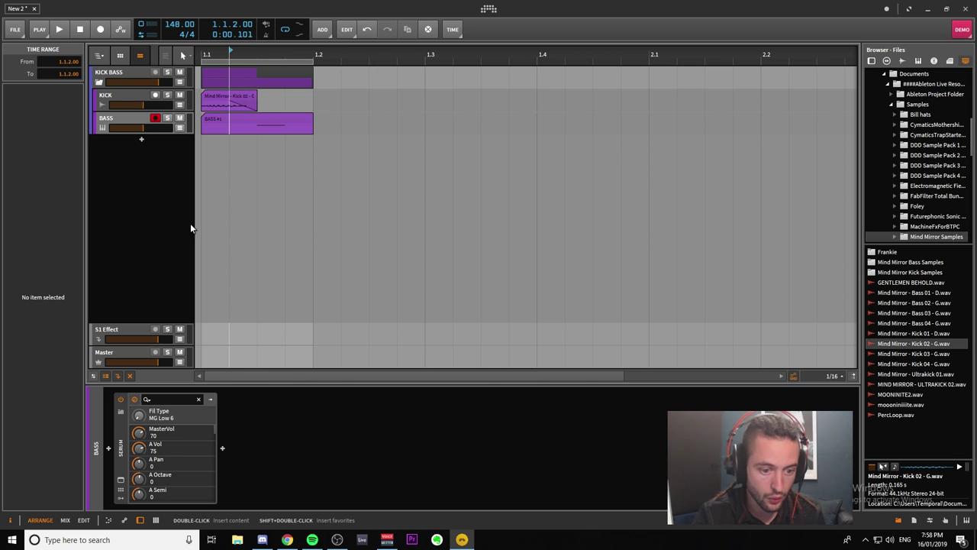
Insert a Distortion device on the KICK BASS group and turn its Mix far down during loop playback
left_click(121, 78)
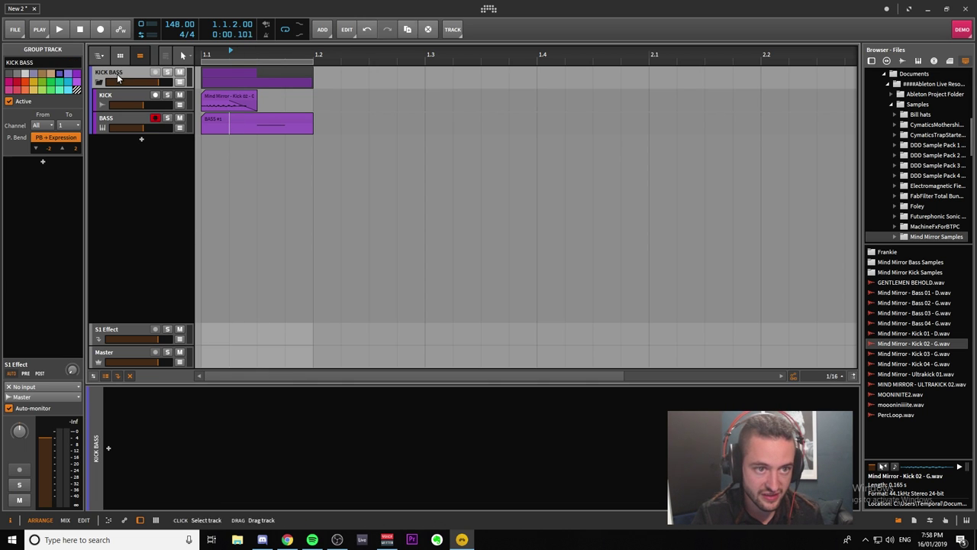
double_click(131, 446)
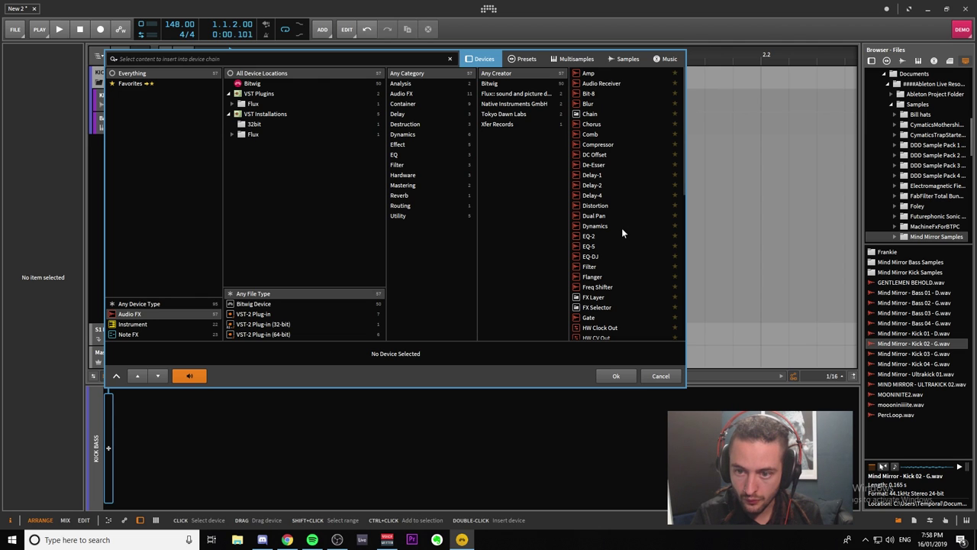
scroll(626, 235, "down", 5)
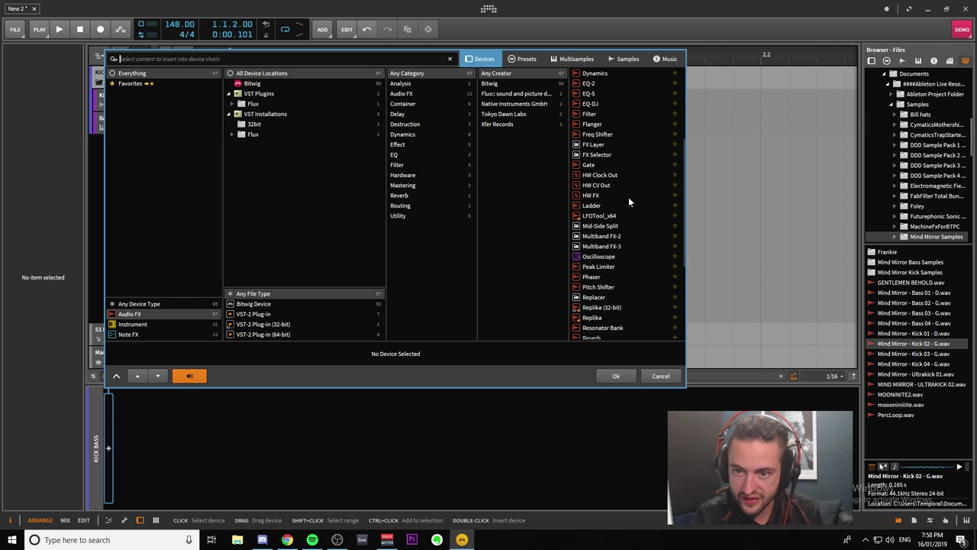
scroll(623, 187, "down", 2)
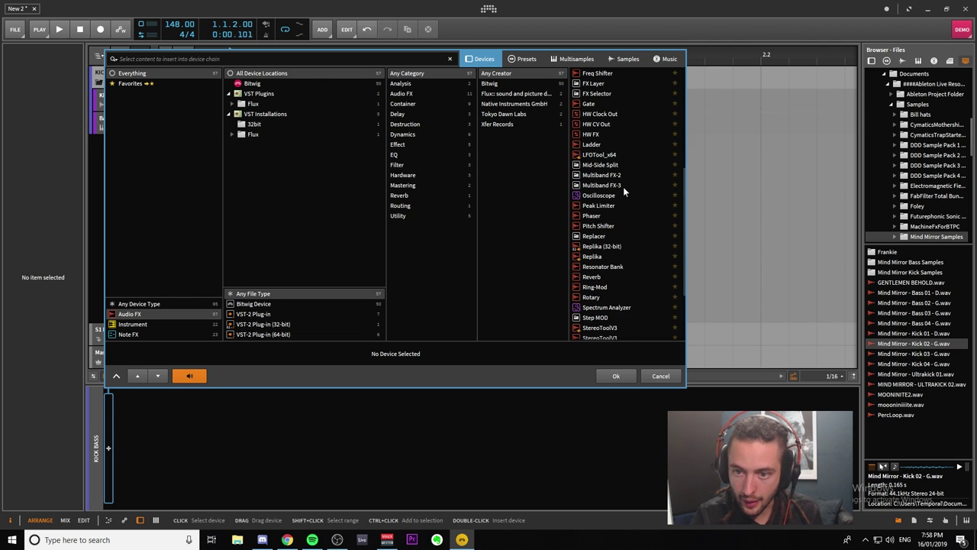
scroll(623, 186, "down", 1)
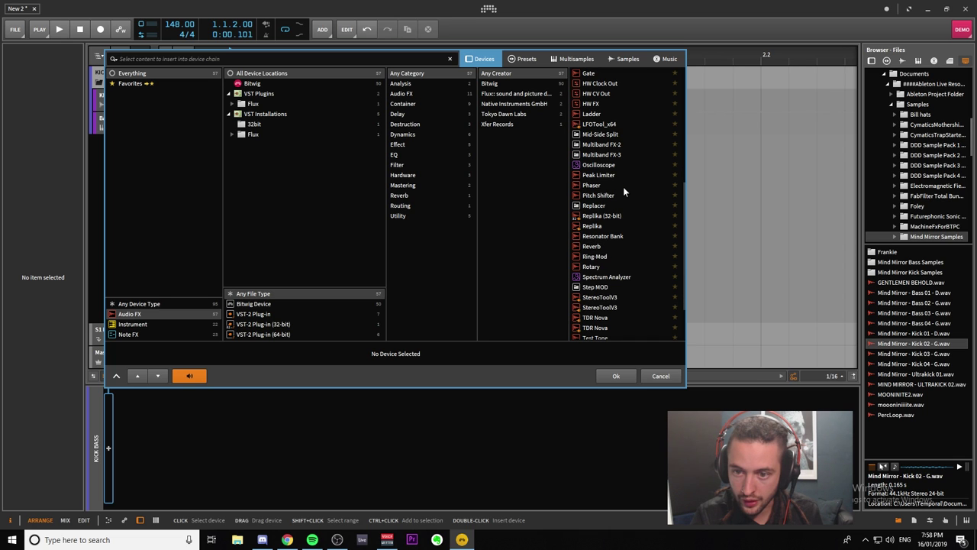
scroll(623, 186, "down", 2)
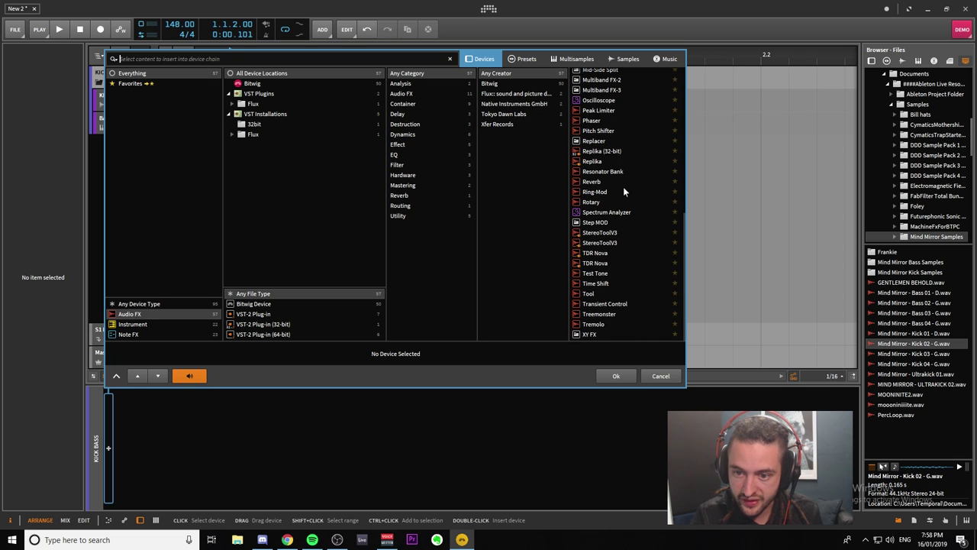
scroll(623, 186, "up", 10)
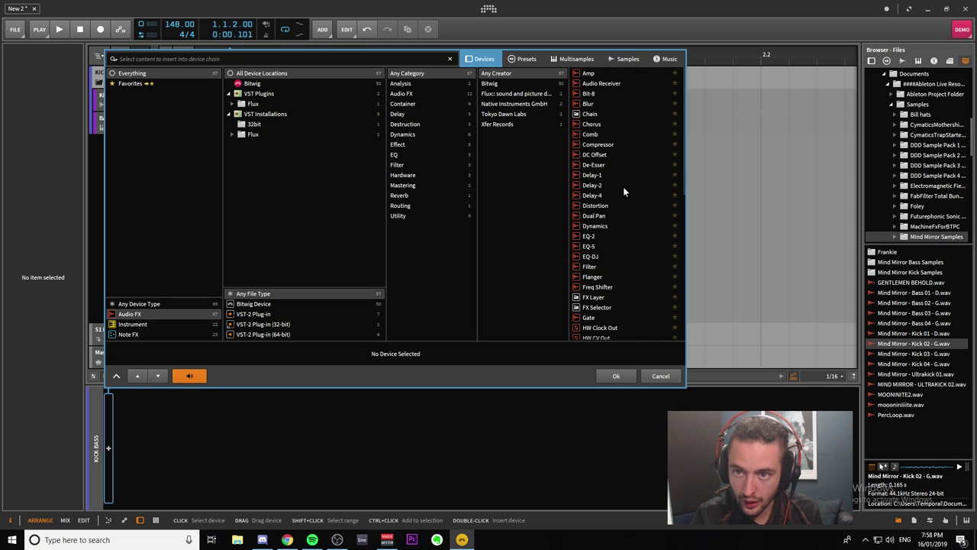
double_click(613, 205)
key("space")
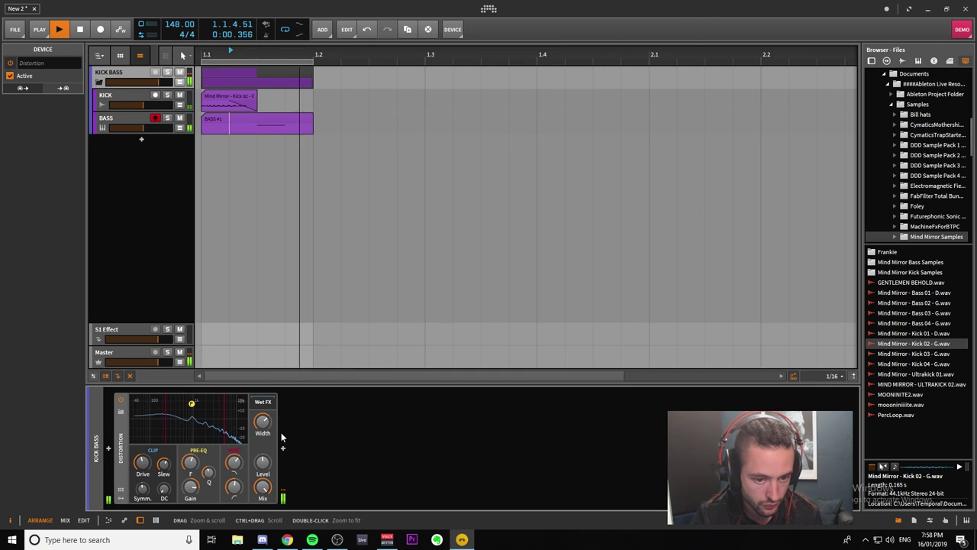
mouse_move(263, 486)
left_mouse_down()
mouse_move(263, 527)
mouse_move(262, 490)
left_mouse_up()
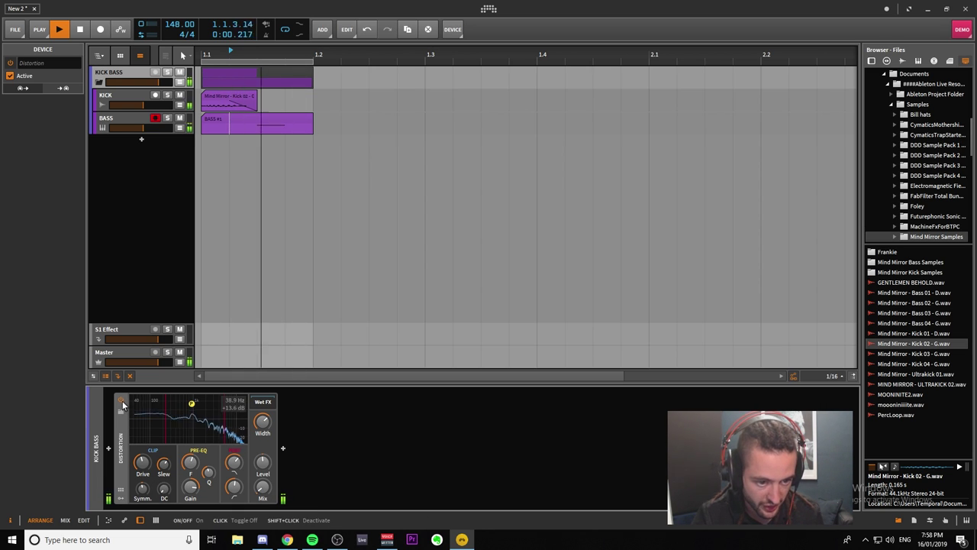
Add an Amp device after the Distortion on the KICK BASS group, audition it, and stop playback
left_click(282, 447)
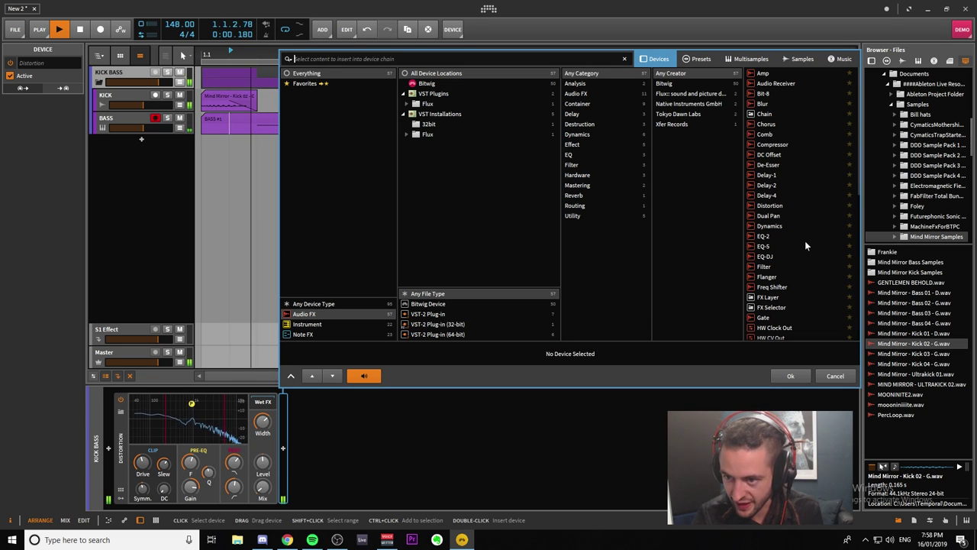
double_click(763, 73)
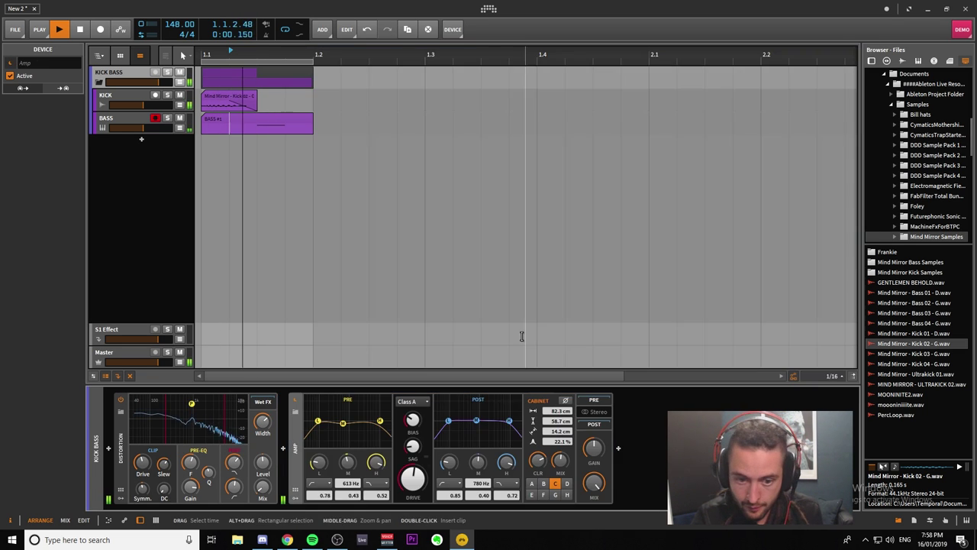
mouse_move(594, 483)
left_mouse_down()
mouse_move(594, 518)
mouse_move(594, 482)
left_mouse_up()
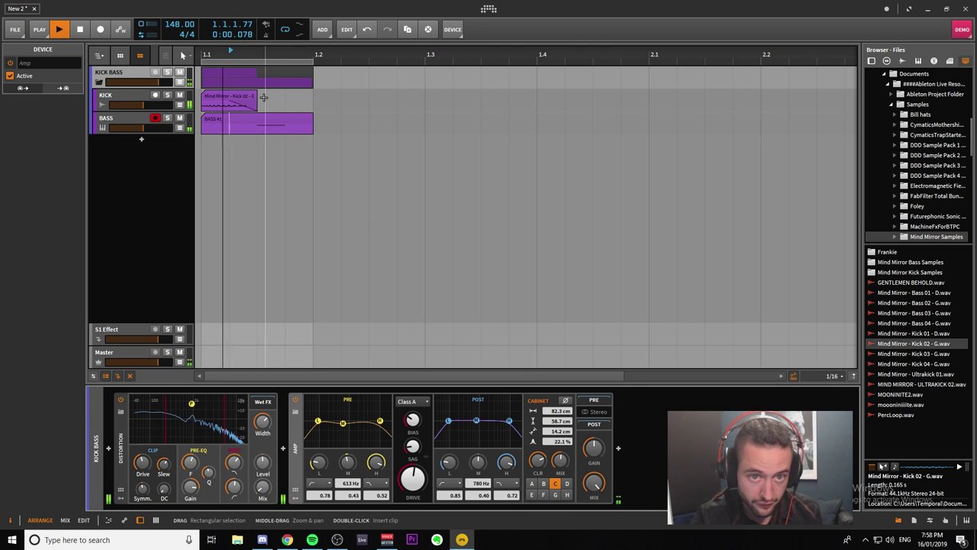
left_click(292, 155)
key("space")
Duplicate the kick and bass clips together three times to fill the bar from 1.1 to 2.1
left_click_drag(303, 160, 209, 92)
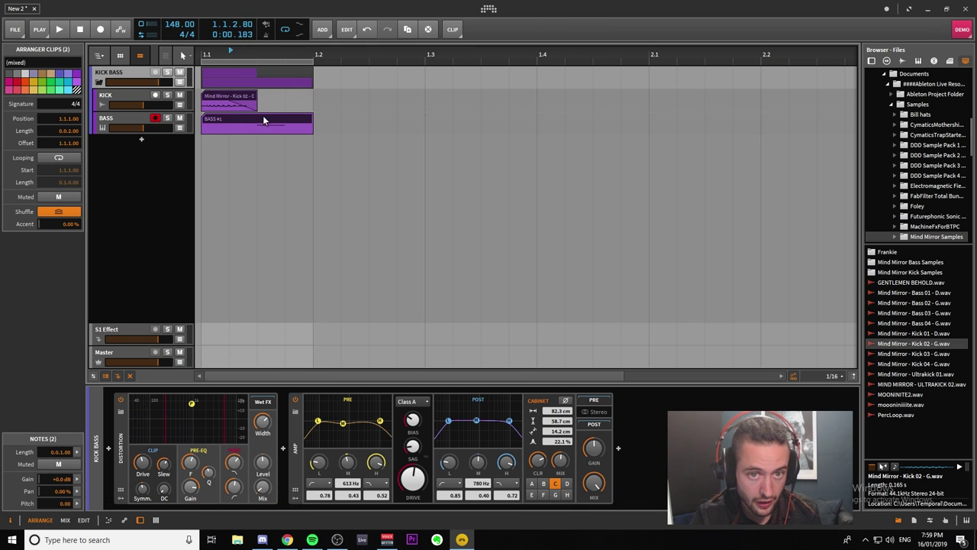
key("ctrl+d")
key("ctrl+d")
key("ctrl+d")
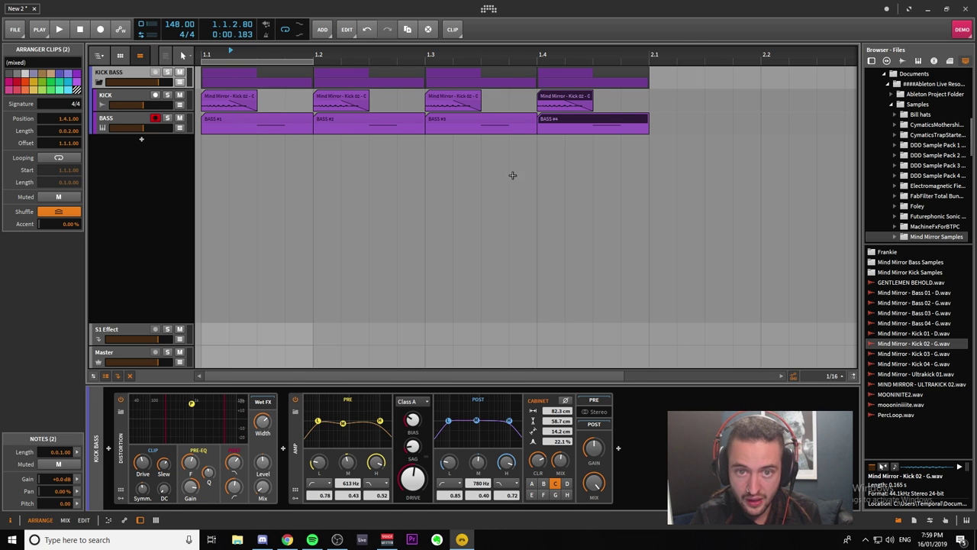
Duplicate all the kick and bass clips together until the pattern fills bars 1 to 4
left_click_drag(646, 159, 204, 95)
key("ctrl+d")
key("ctrl+d")
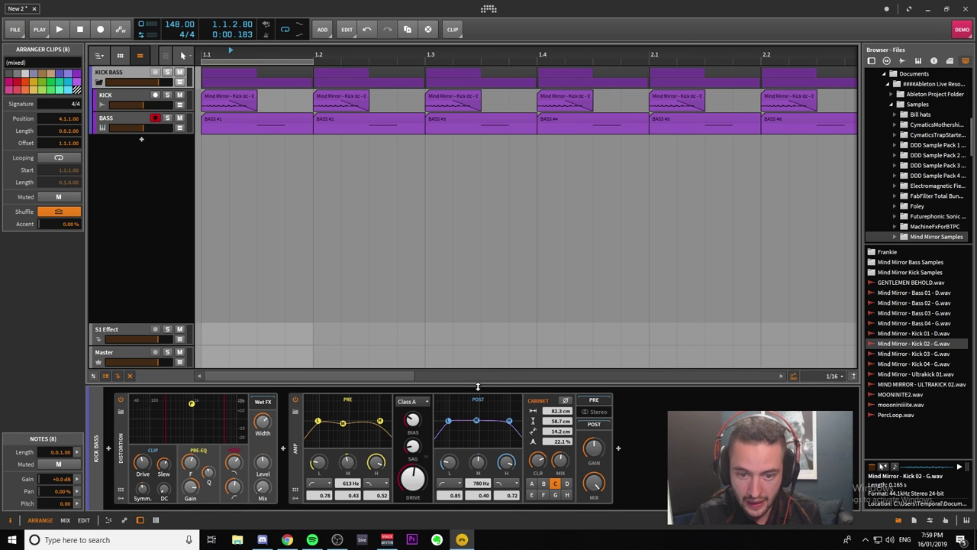
left_click_drag(413, 375, 934, 349)
left_click(836, 184)
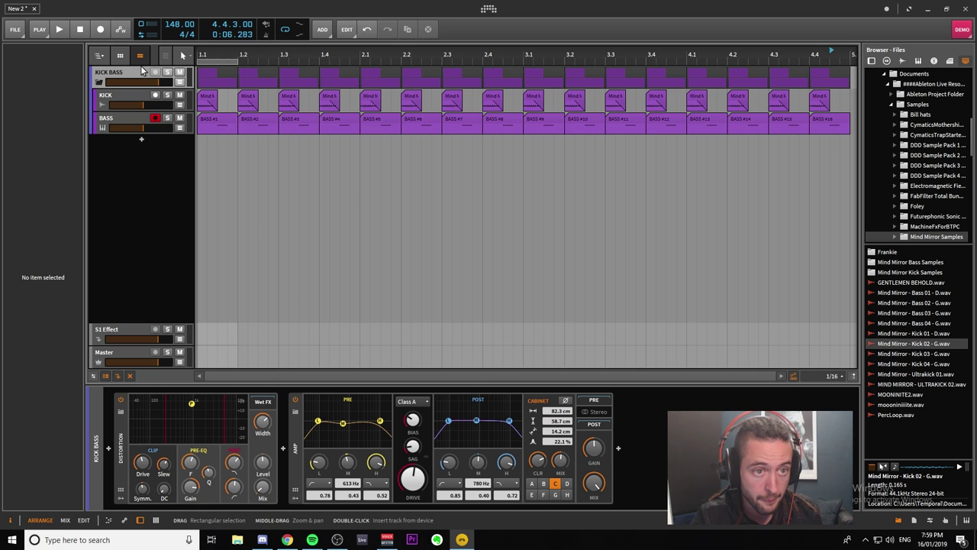
Enable automation writing and add an automation lane for the Amp's Mix on the KICK BASS group
left_click(121, 30)
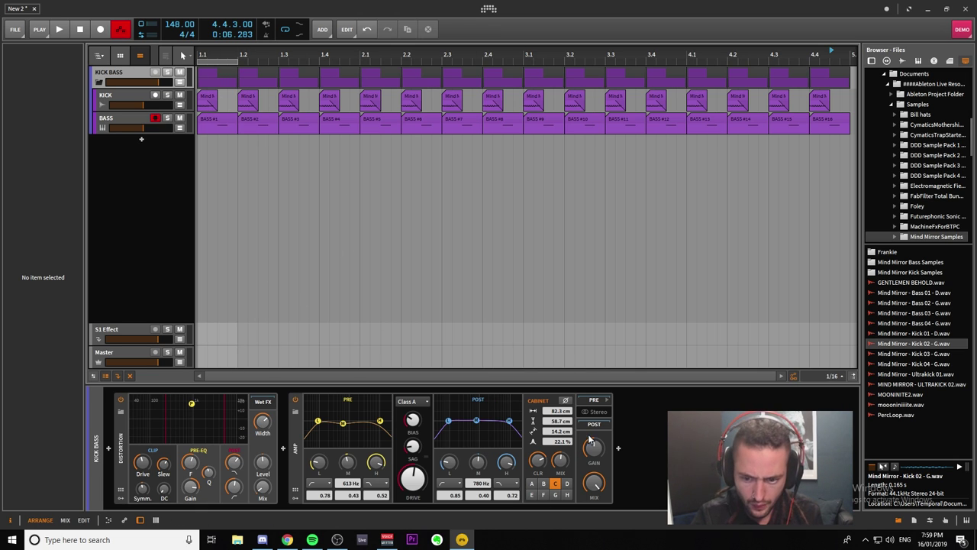
right_click(597, 489)
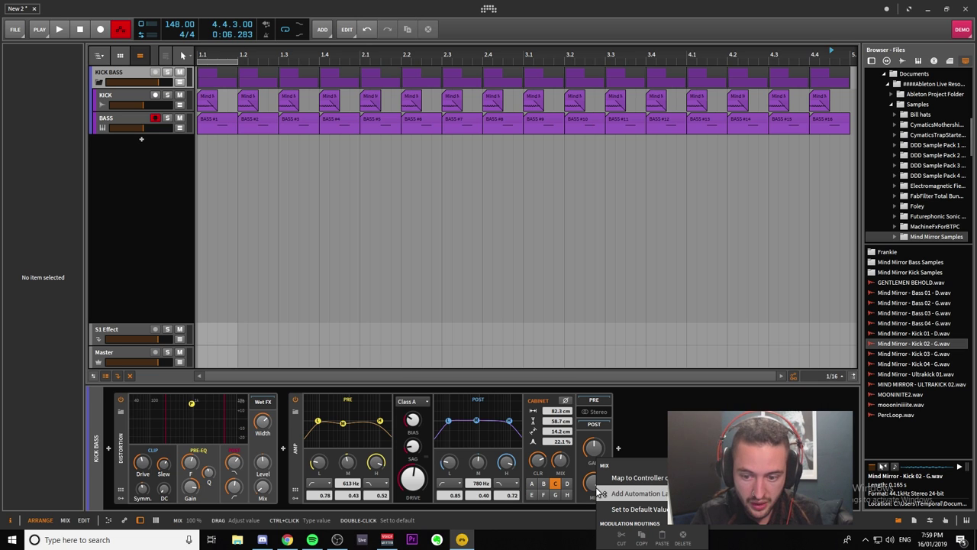
left_click(618, 495)
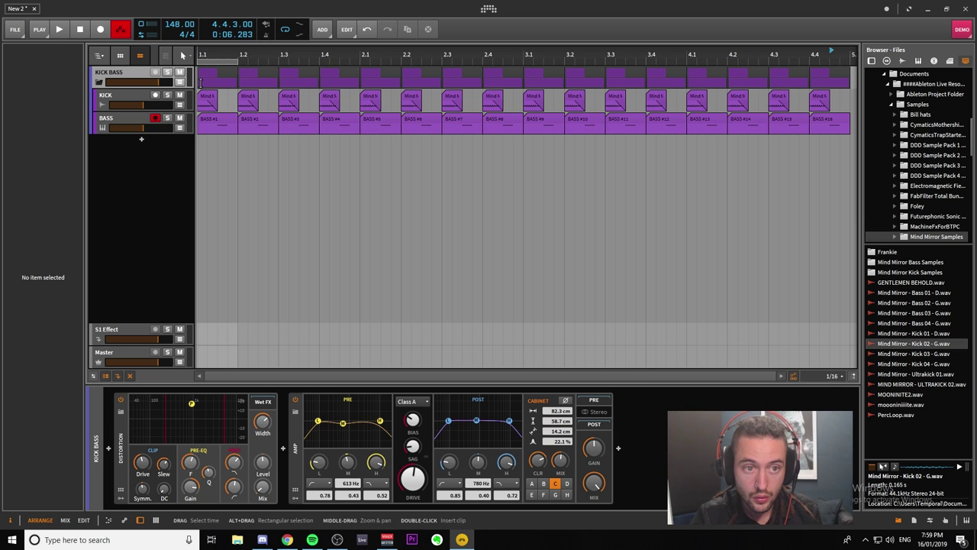
left_click(99, 82)
left_click(99, 82)
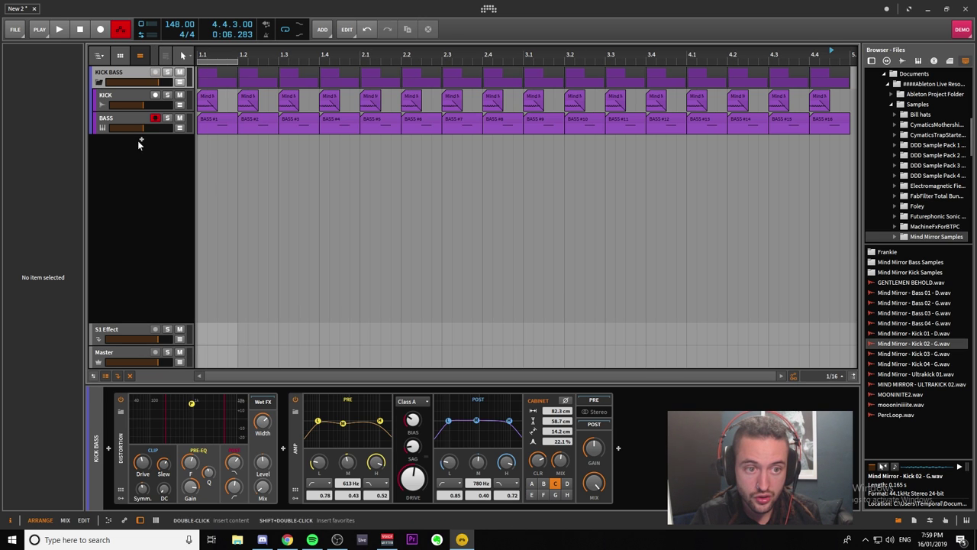
Reset the Mix of the KICK BASS group's Amp to its default value
right_click(122, 121)
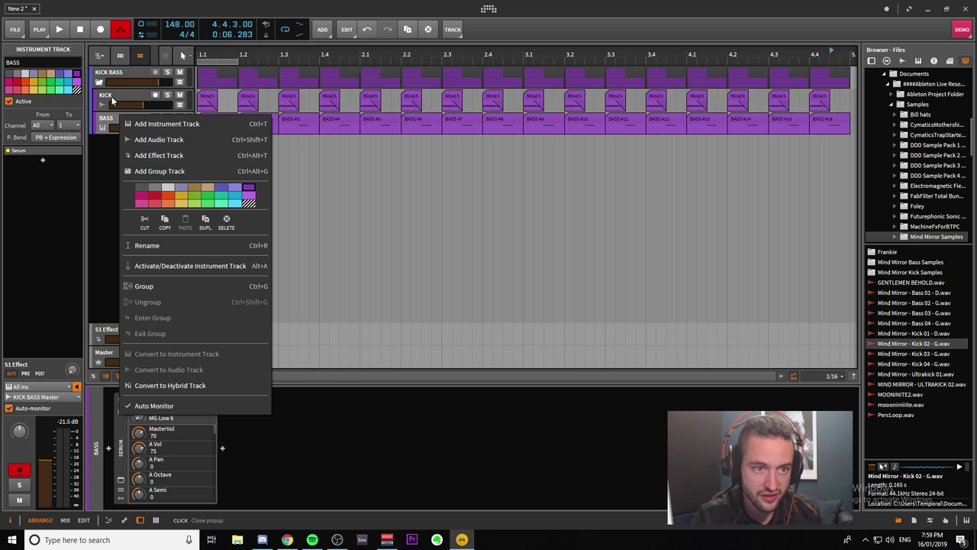
left_click(112, 100)
left_click(122, 80)
right_click(597, 484)
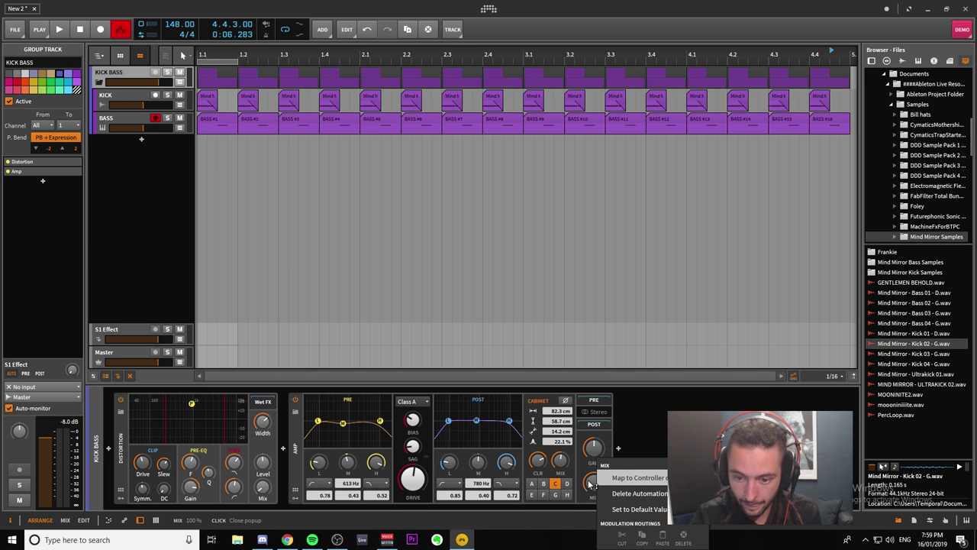
left_click(639, 509)
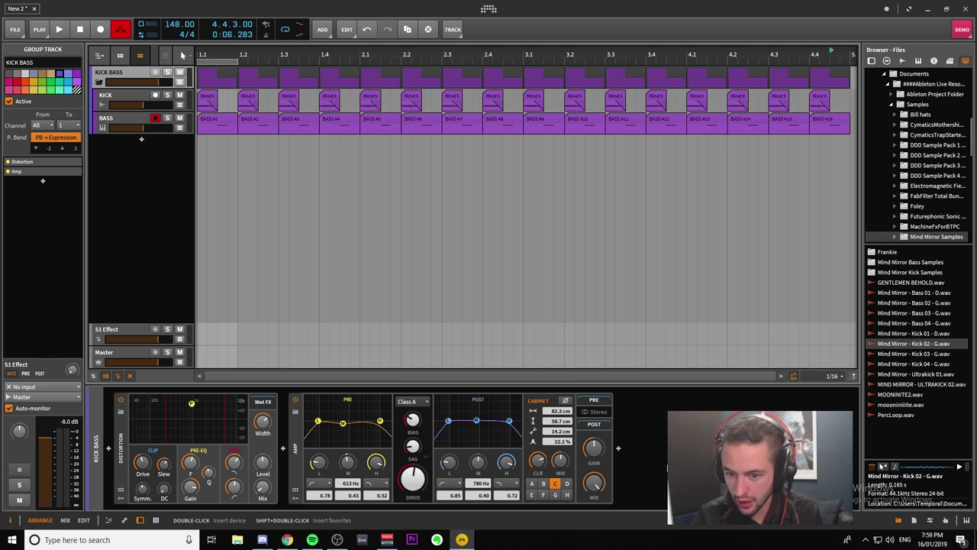
Lower the Amp's Mix to about 93.5 % and briefly run playback
left_click(296, 445)
left_click_drag(595, 483, 595, 496)
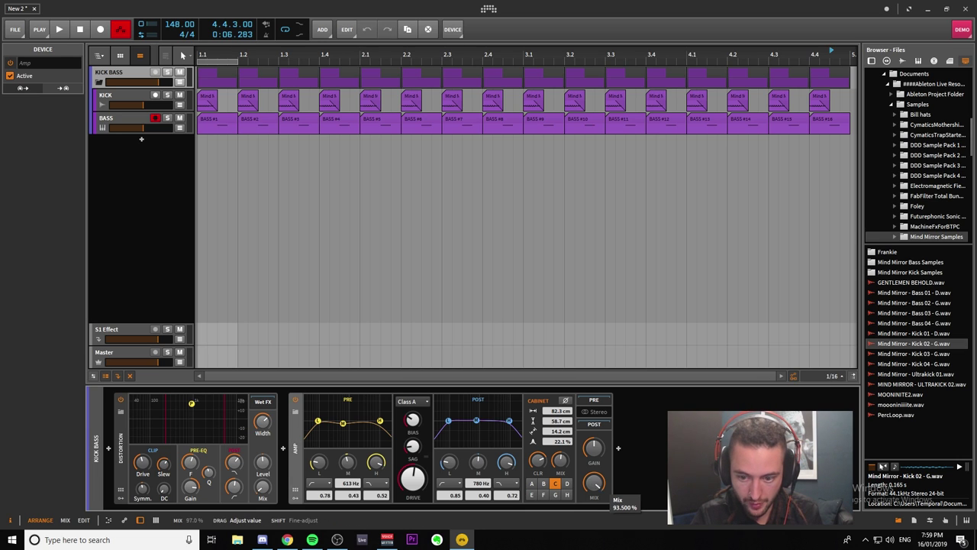
key("space")
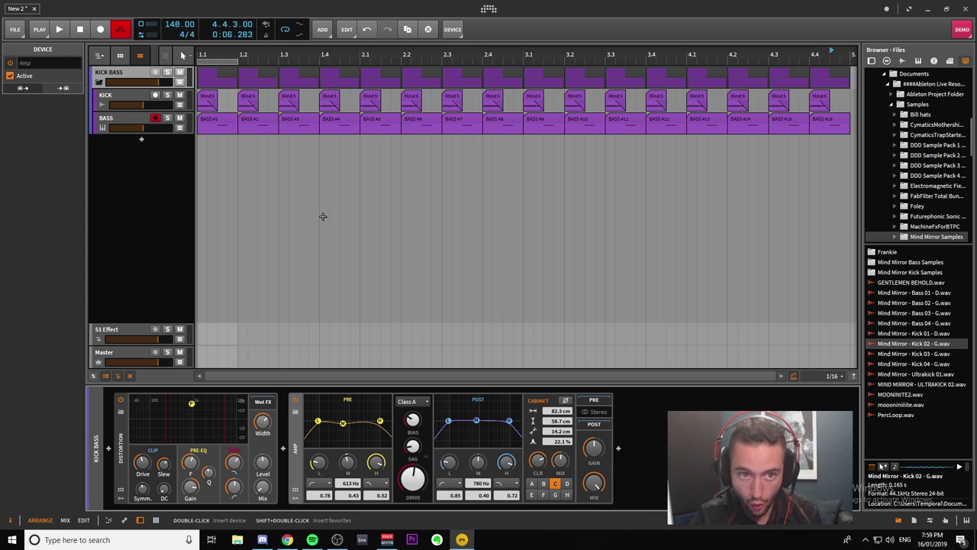
key("space")
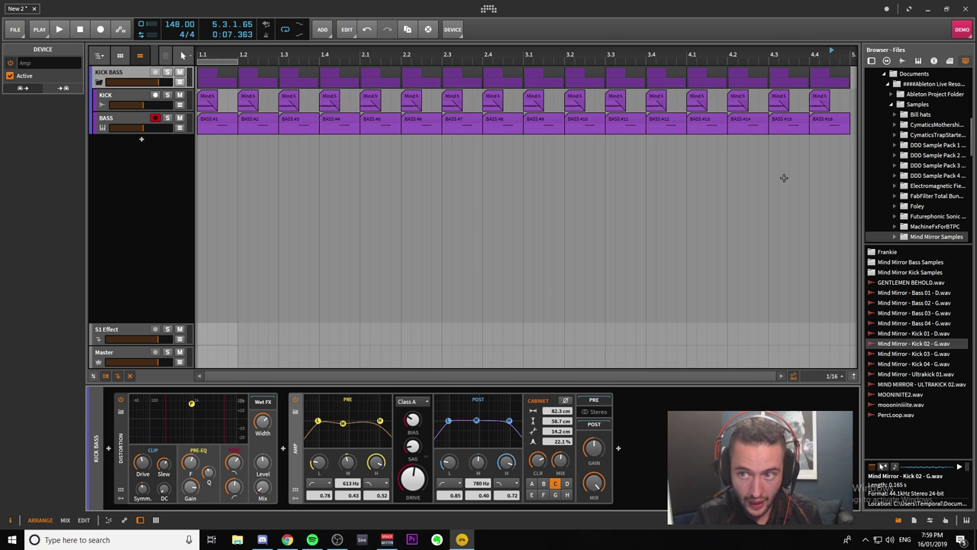
Select all kick and bass clips, play the arrangement from the start while turning the Amp's Mix down, and stop playback
left_click(851, 153)
left_click_drag(845, 152, 124, 61)
key("space")
key("space")
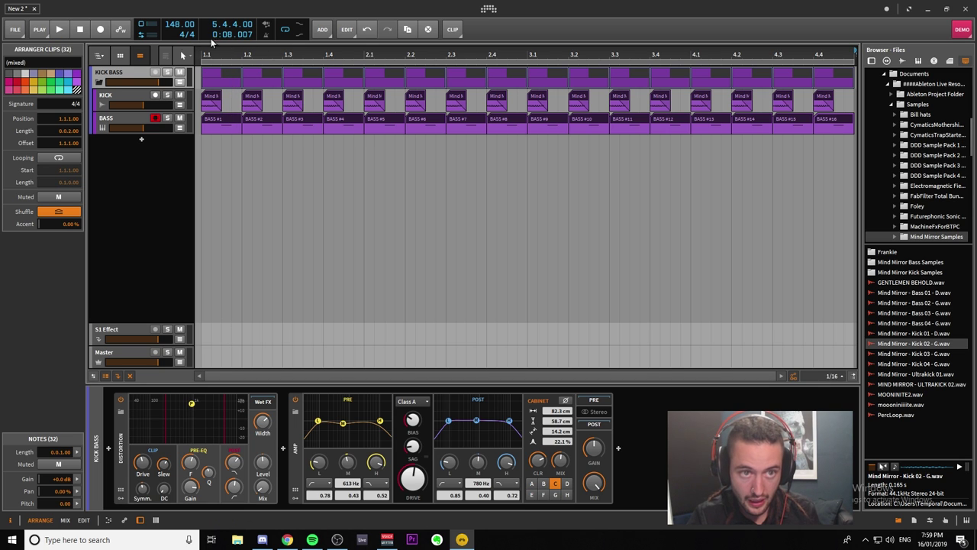
left_click(63, 32)
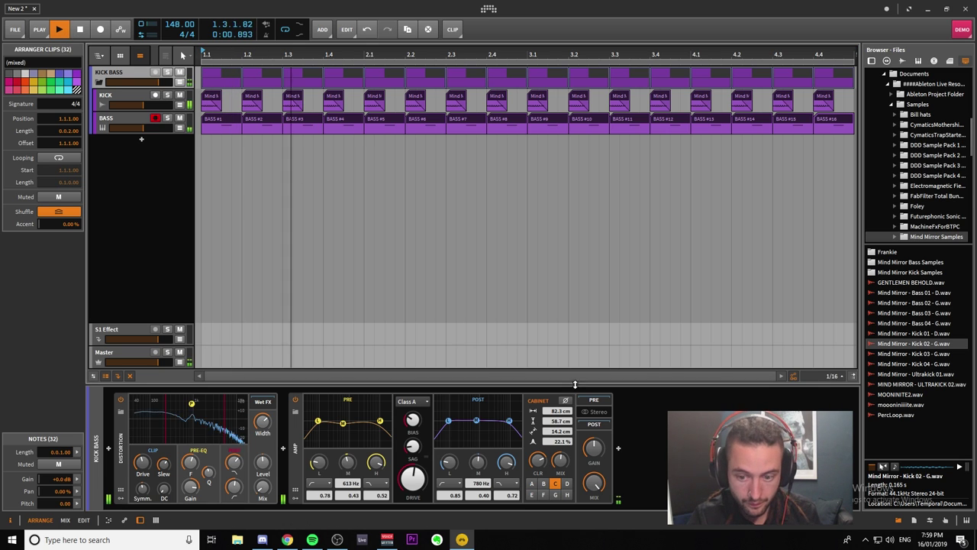
left_click_drag(594, 484, 594, 548)
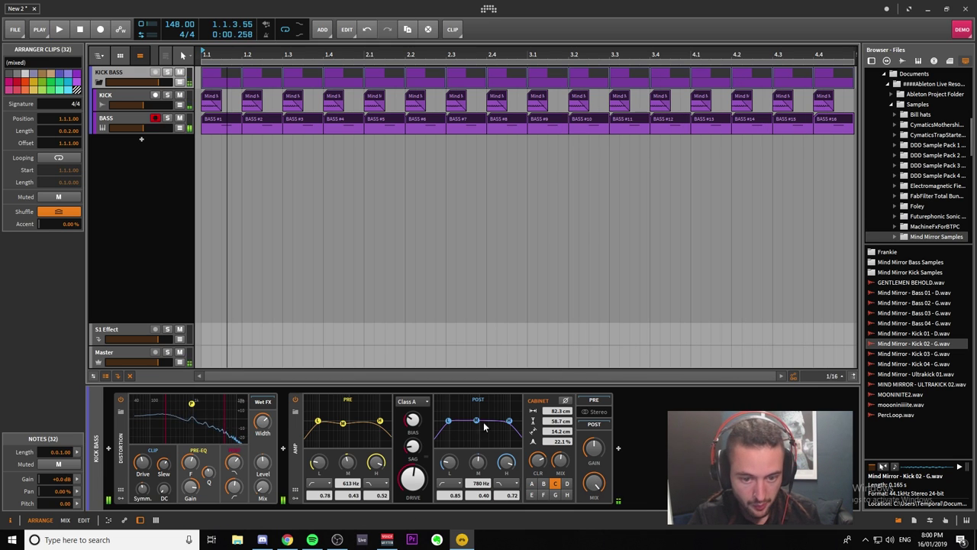
key("space")
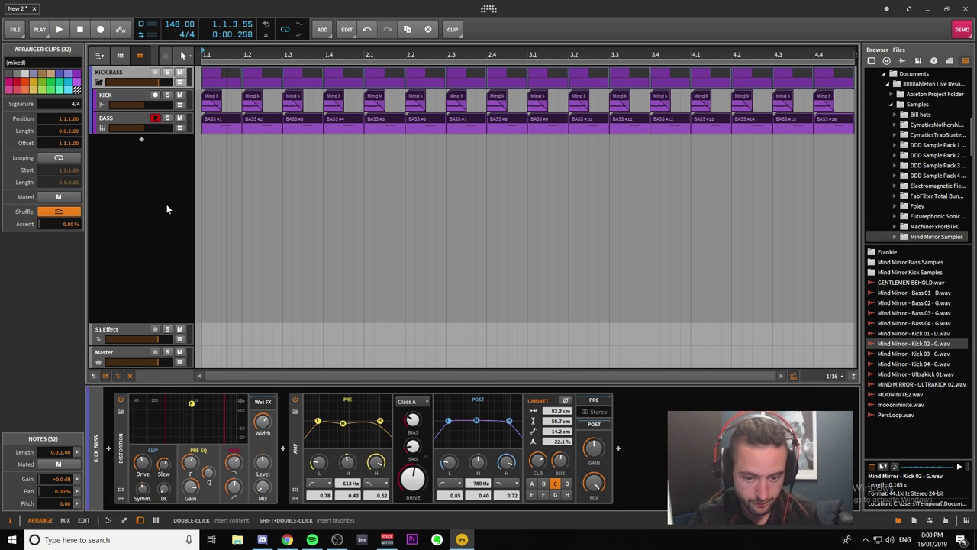
Switch off the Amp device on the KICK BASS group and collapse it
left_click(446, 283)
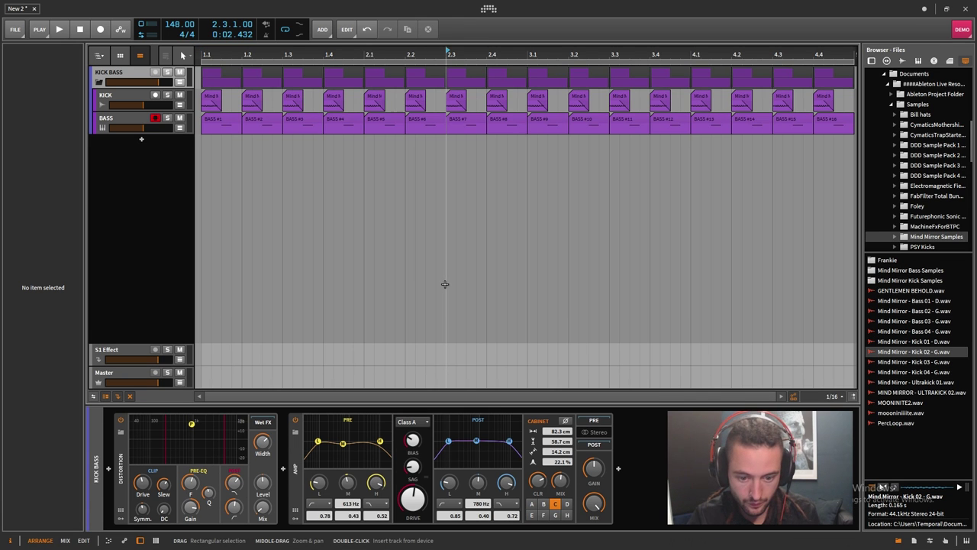
key("alt+Tab")
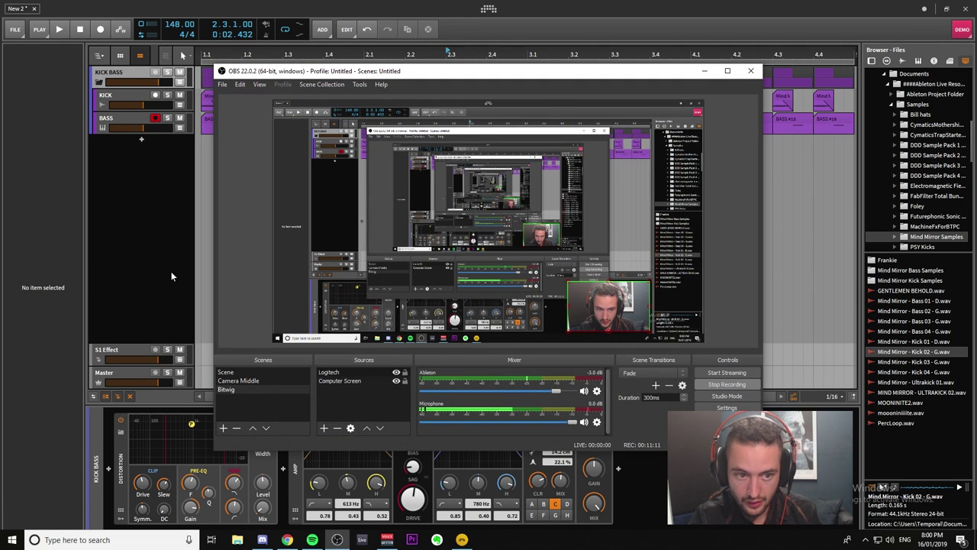
left_click(171, 271)
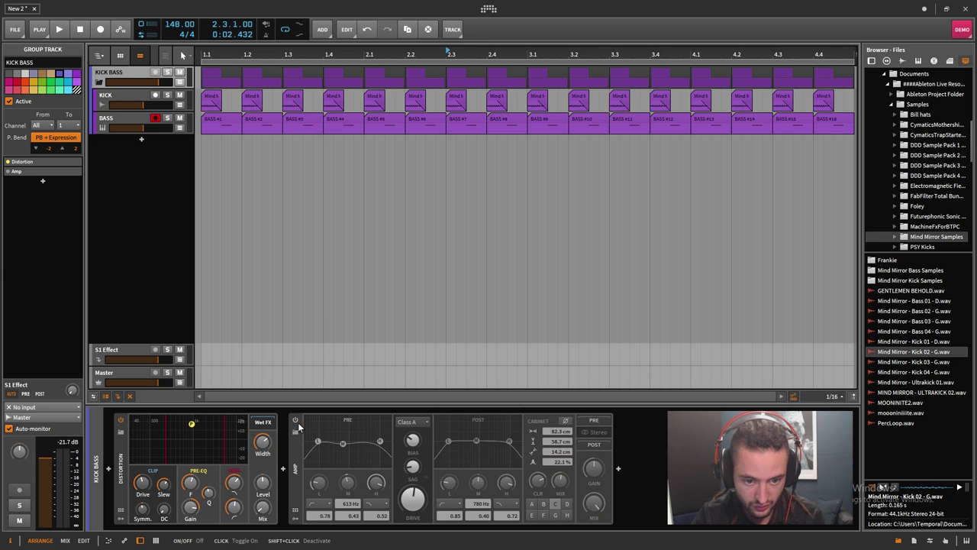
left_click(294, 457)
key("Delete")
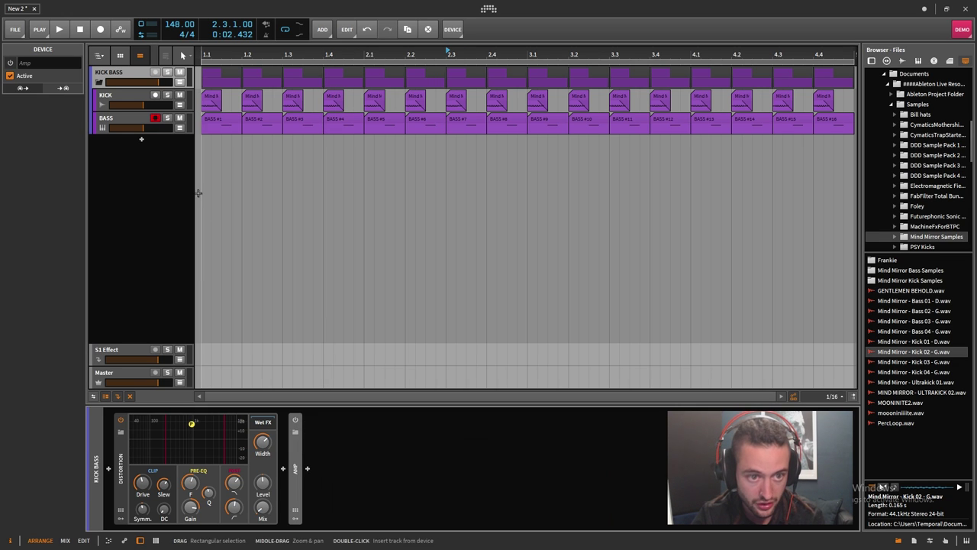
Start adding a new instrument track and browse the Drum, Dynamics, EQ, Filter, Keyboard and Hardware device categories
left_click(142, 140)
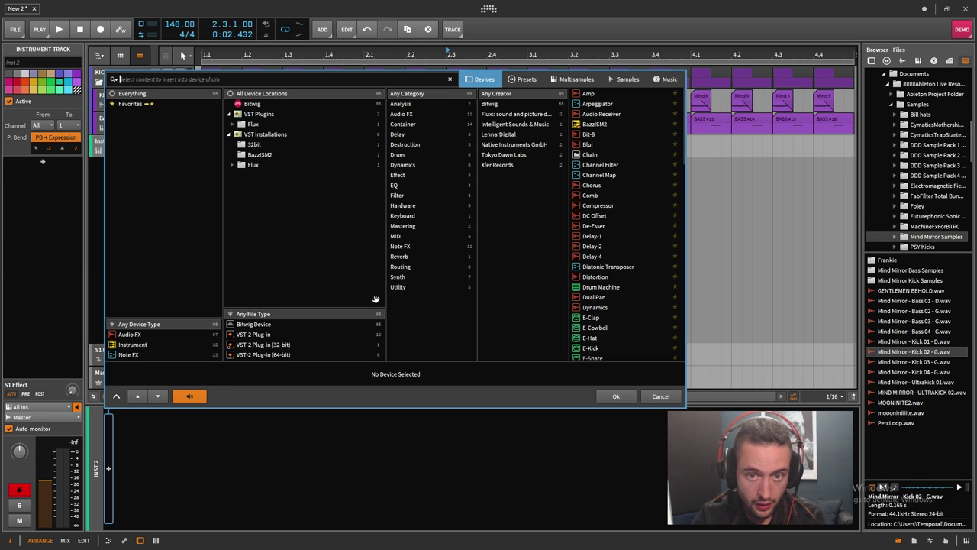
left_click(405, 154)
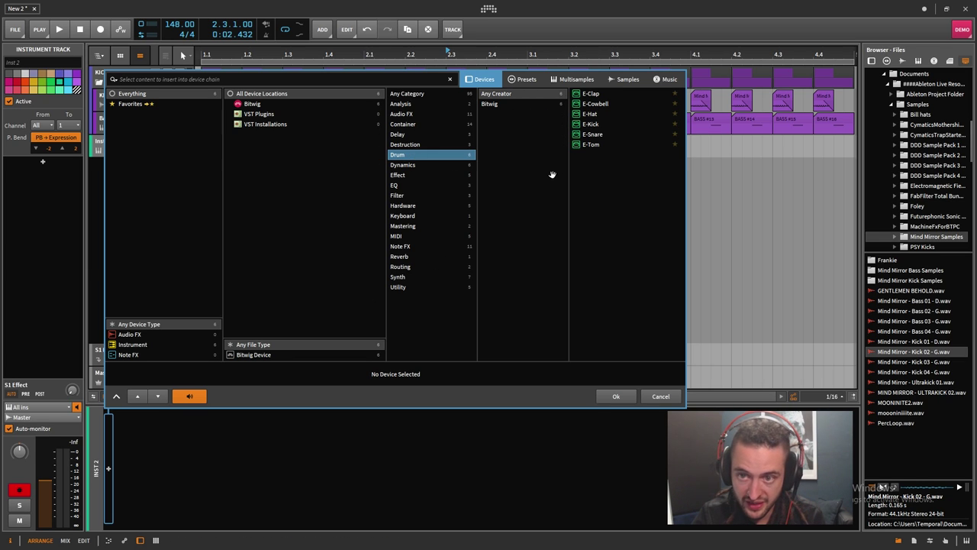
left_click(427, 175)
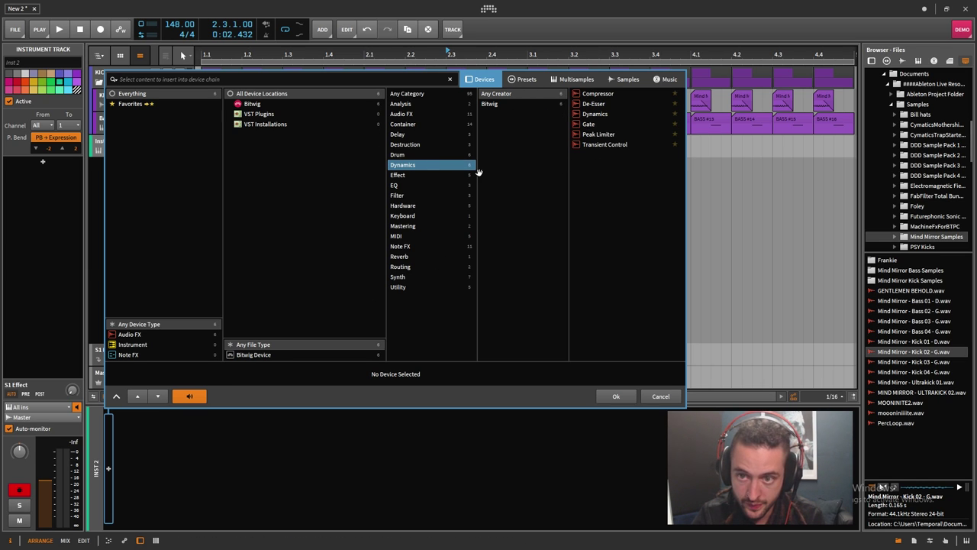
left_click(428, 188)
left_click(427, 196)
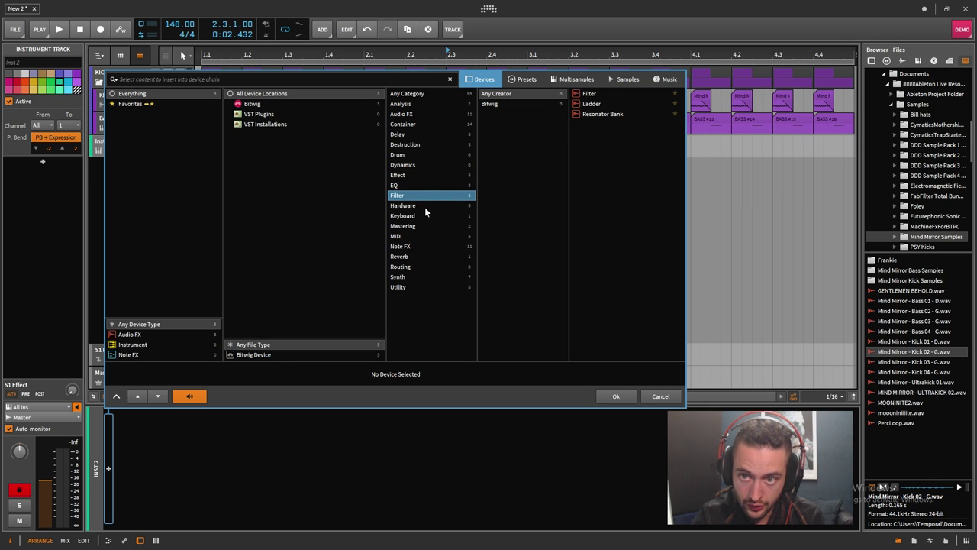
left_click(421, 215)
left_click(423, 207)
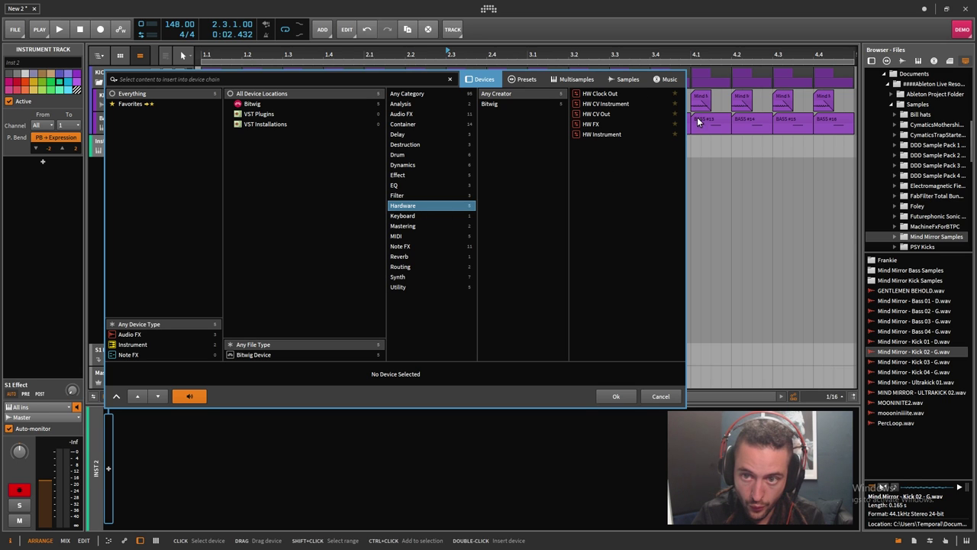
Preview the HW Clock Out and HW CV Out hardware devices, and cancel the device insertion
left_click(616, 96)
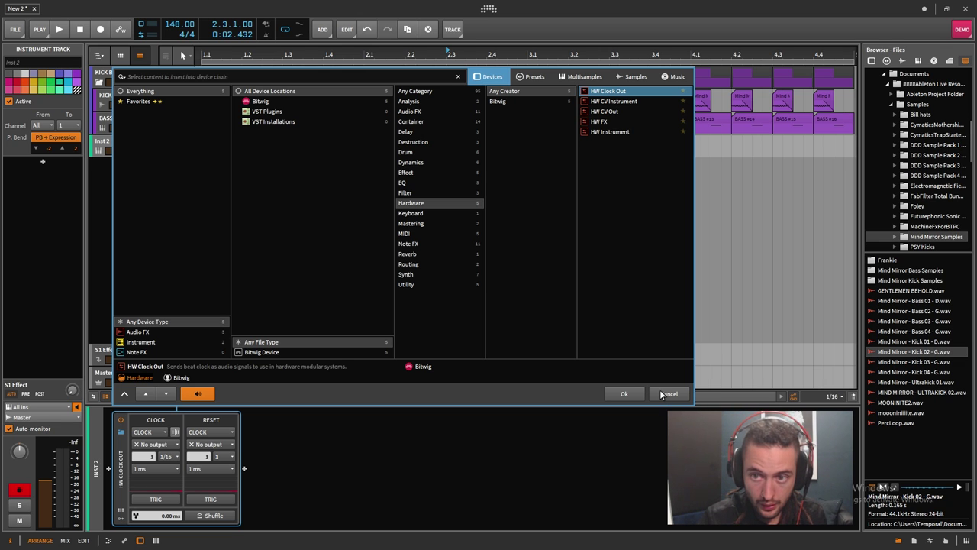
left_click(608, 109)
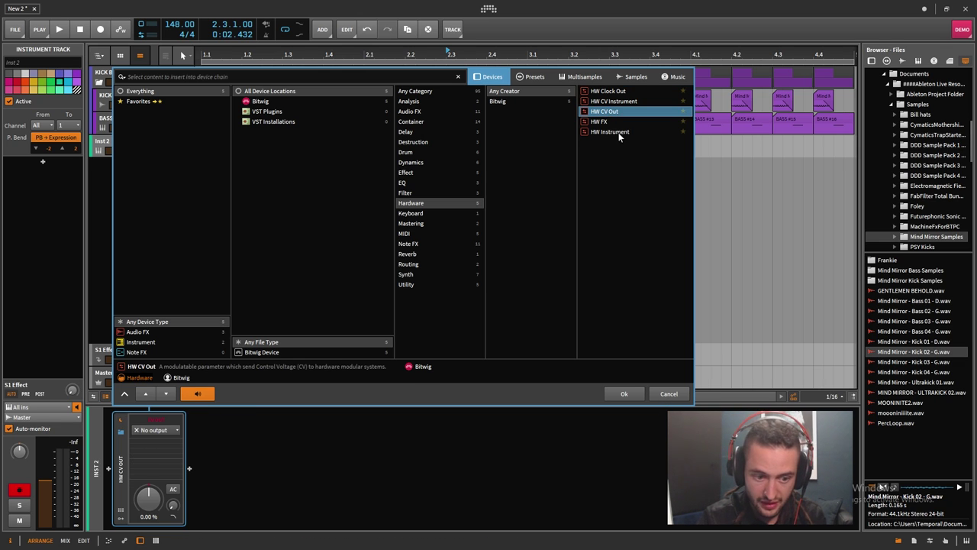
left_click(667, 396)
left_click(124, 458)
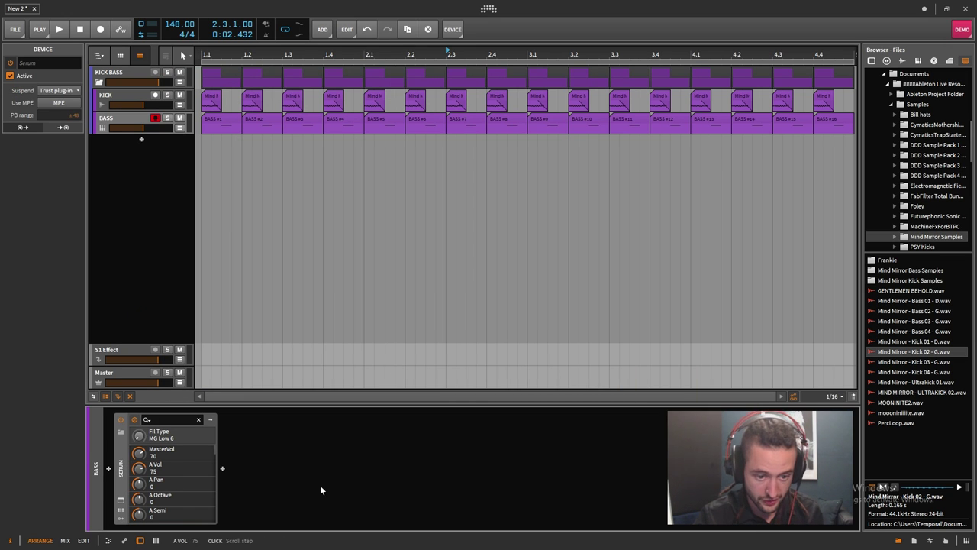
left_click(131, 174)
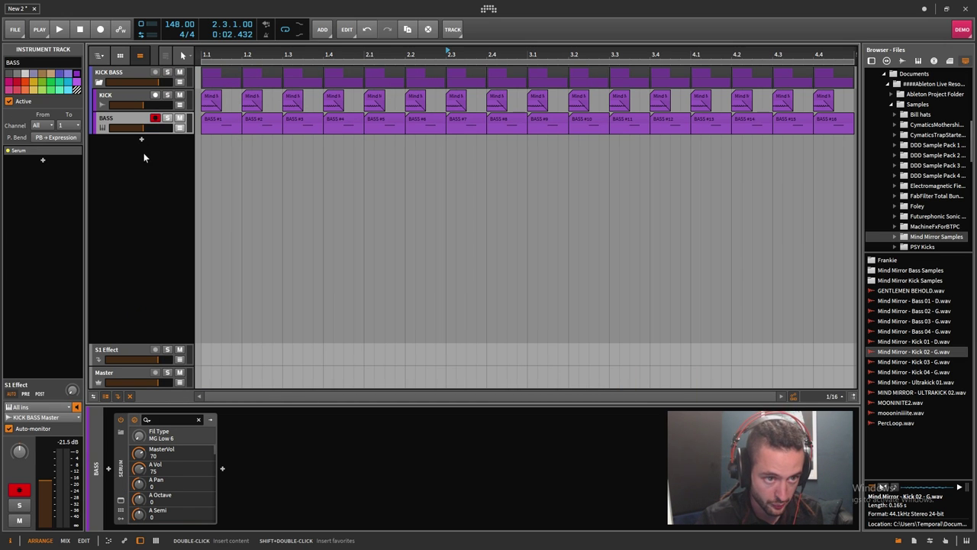
left_click(141, 140)
left_click(660, 394)
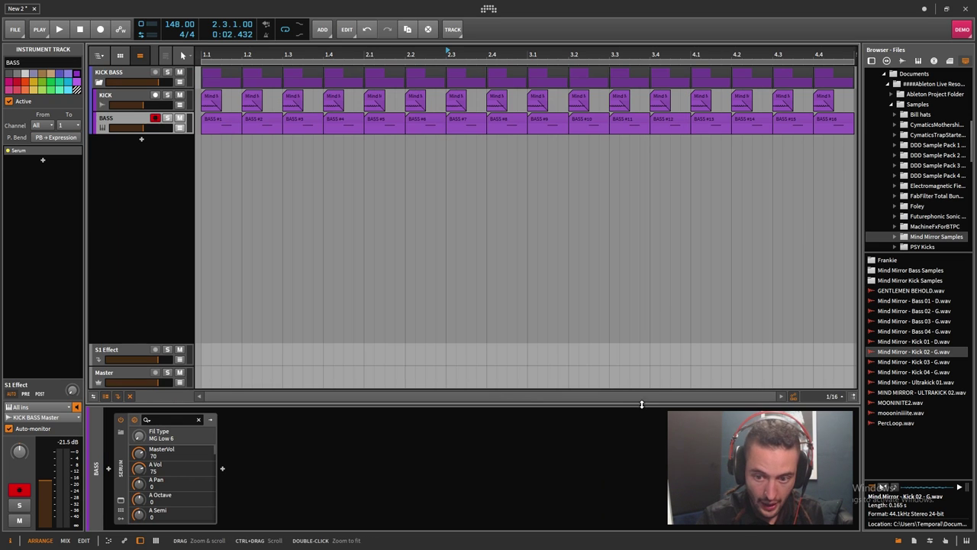
Examine the tracks in the mixer view, launching Scene 1 of the KICK BASS group and selecting its Distortion device
left_click(126, 356)
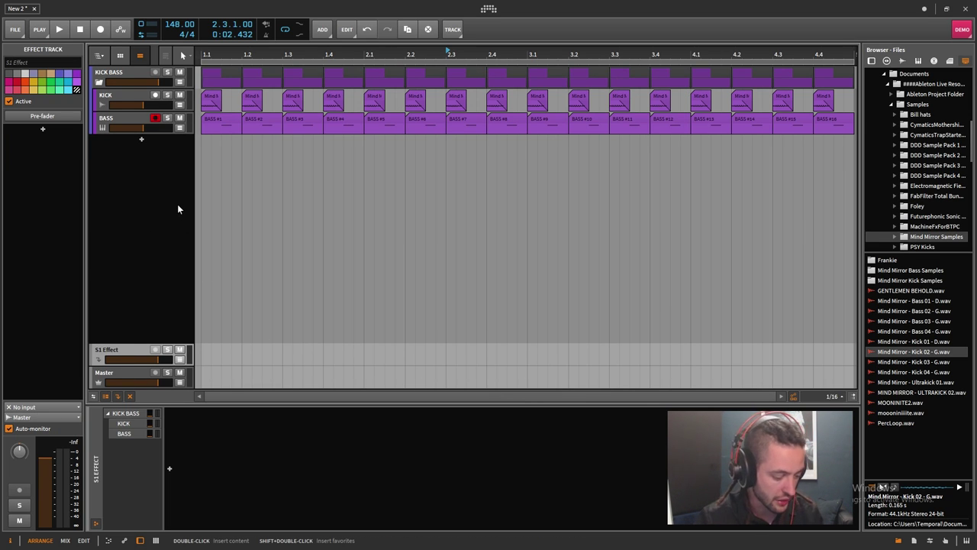
key("alt+2")
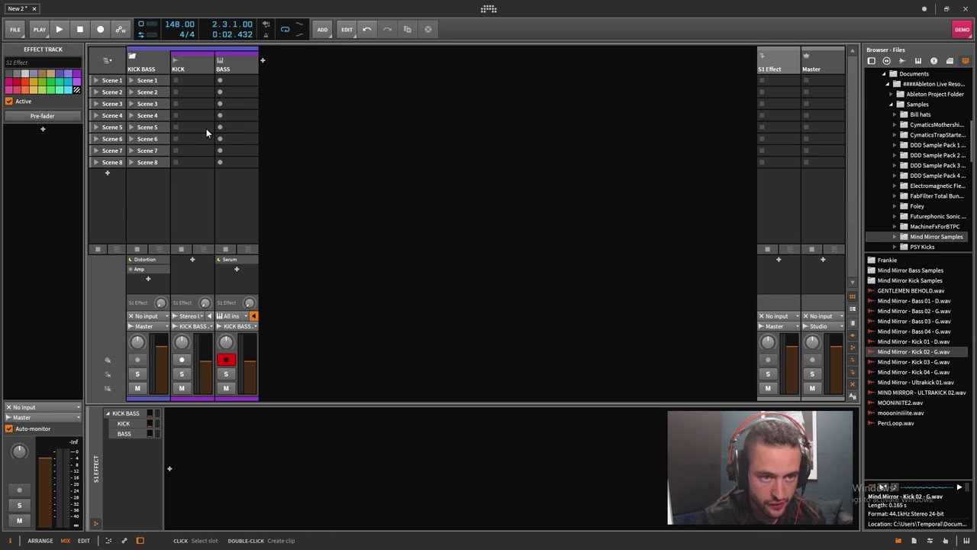
left_click(131, 81)
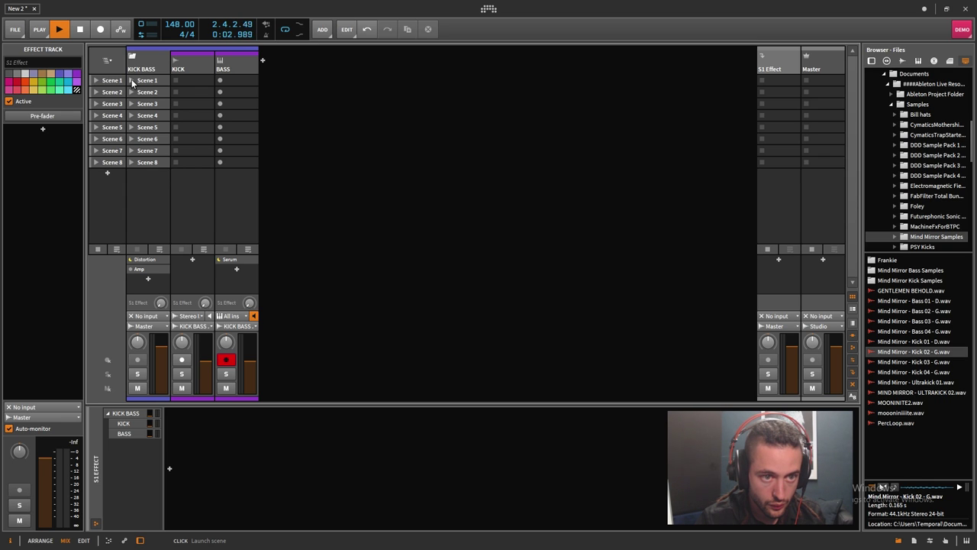
left_click(142, 263)
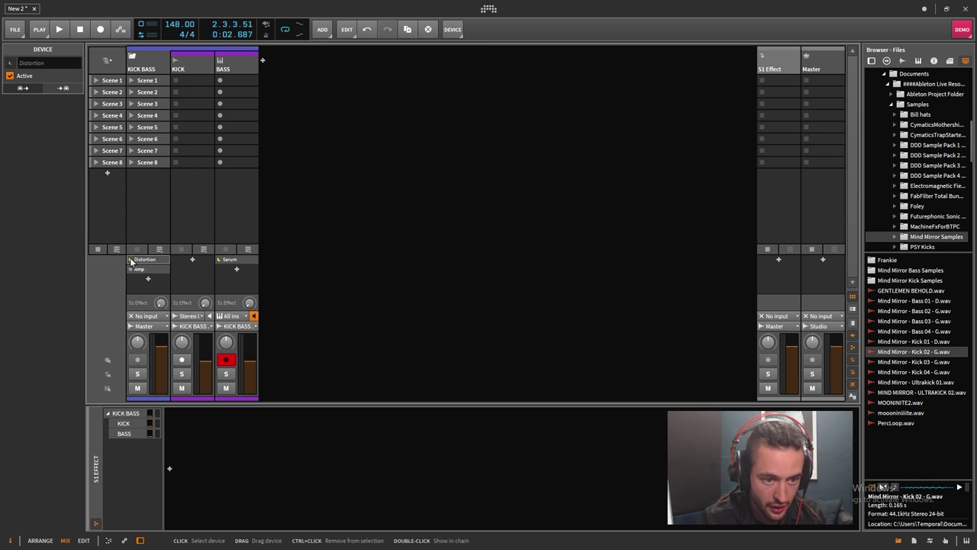
left_click_drag(131, 261, 149, 279)
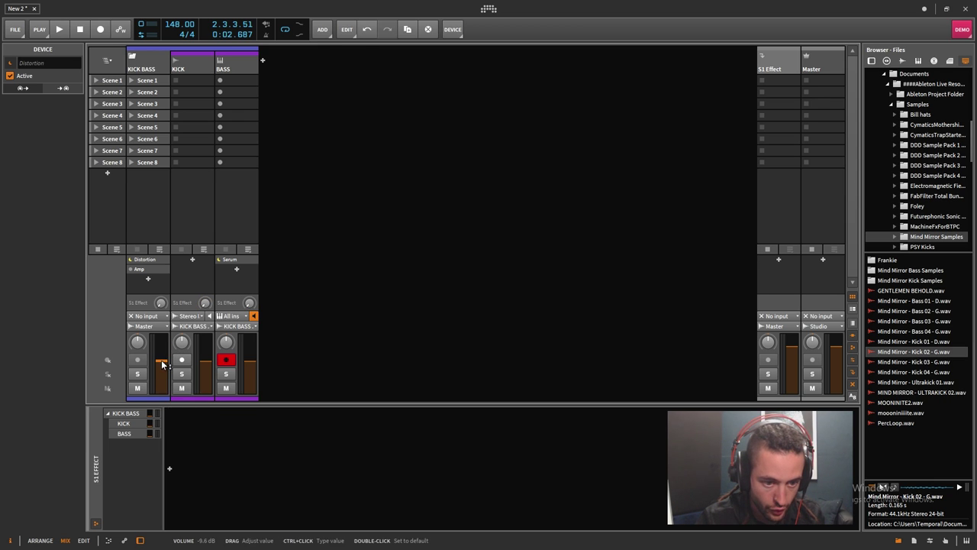
Reset the volumes of the KICK BASS group and the KICK track to default and return to the arrangement view
right_click(162, 365)
left_click(184, 416)
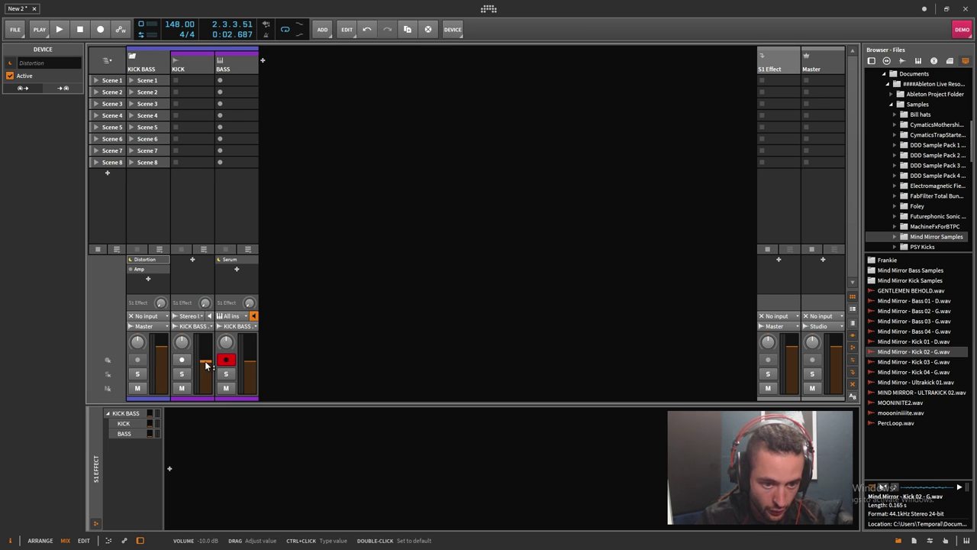
right_click(206, 365)
left_click(233, 414)
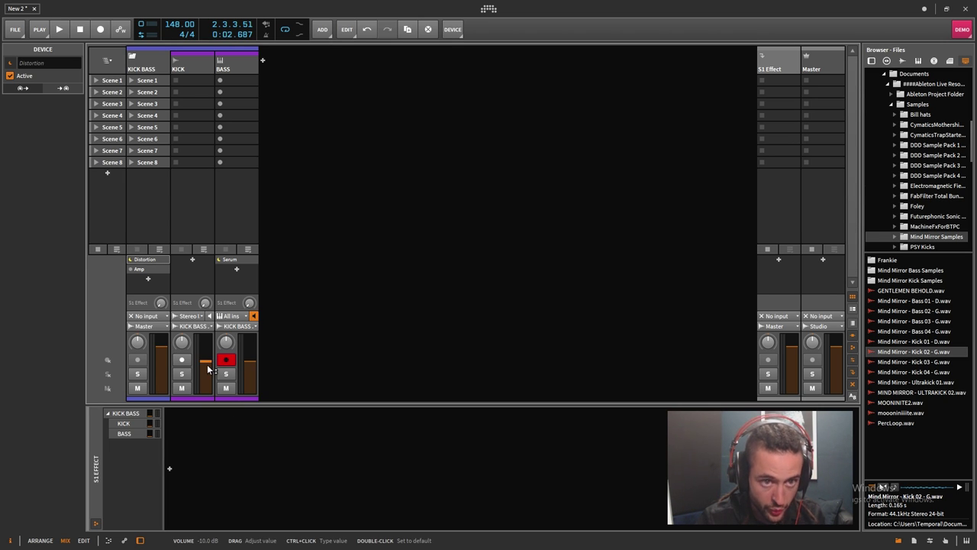
key("alt+1")
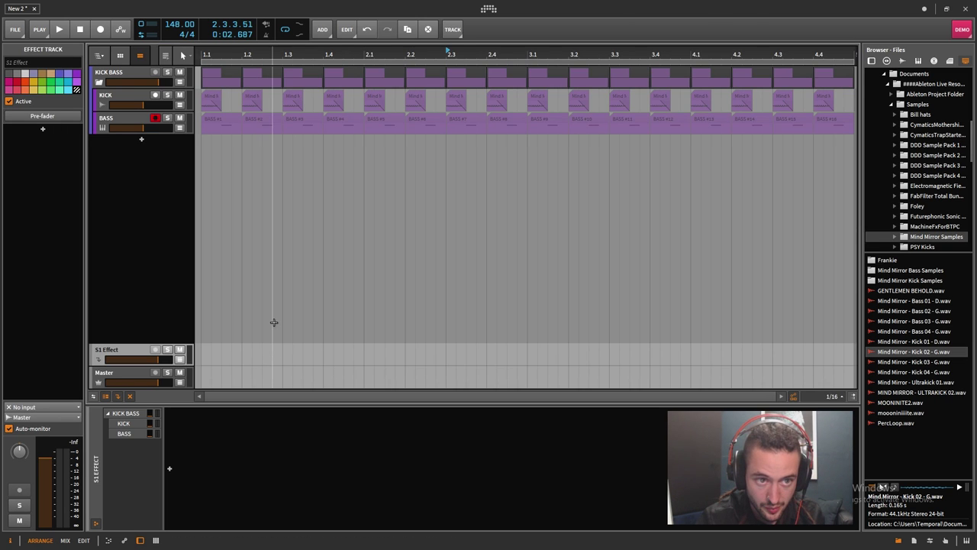
Add an instrument track and an audio track below BASS, and delete both new tracks
right_click(135, 188)
left_click(141, 199)
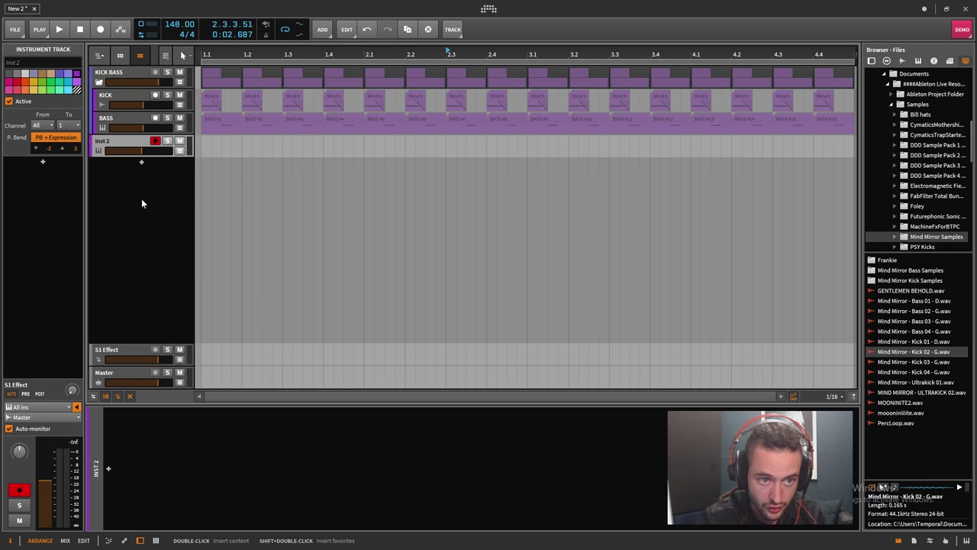
right_click(158, 203)
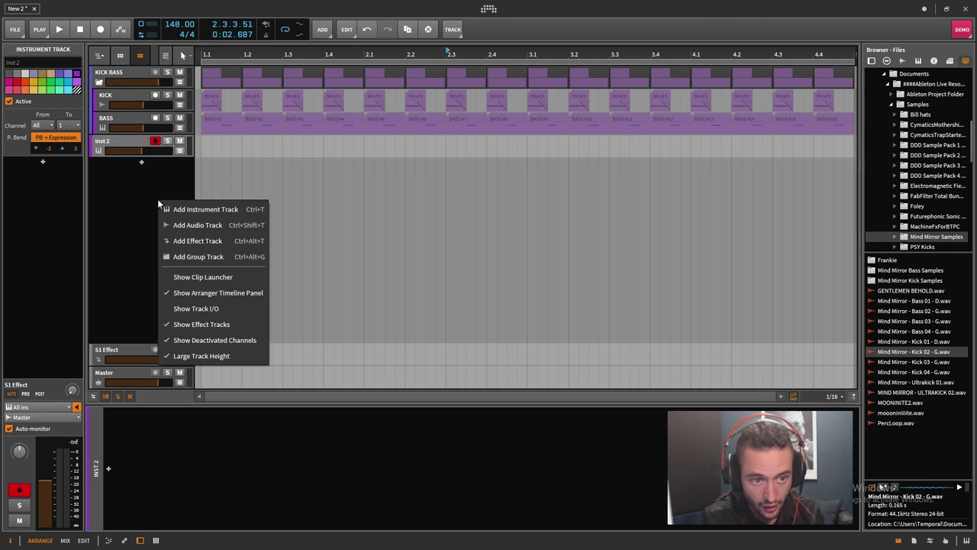
left_click(187, 225)
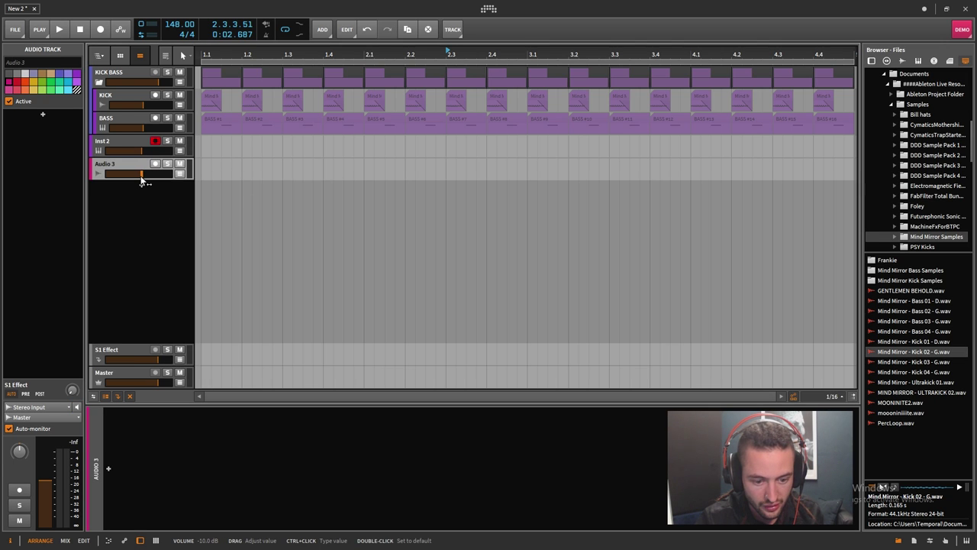
left_click(136, 154)
left_click(130, 164, "shift")
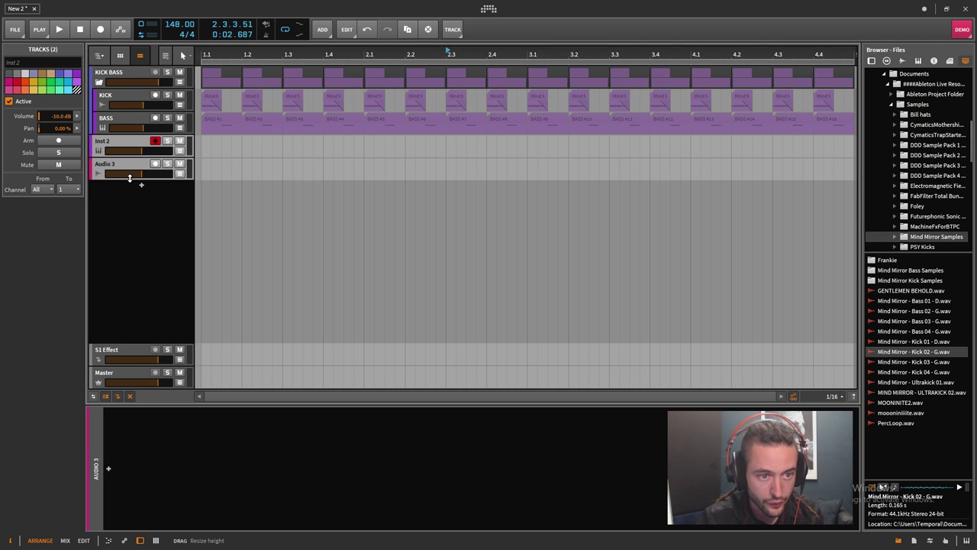
key("Delete")
Show the track I/O in the arrangement and view the input and output routing choices of the BASS track
right_click(134, 204)
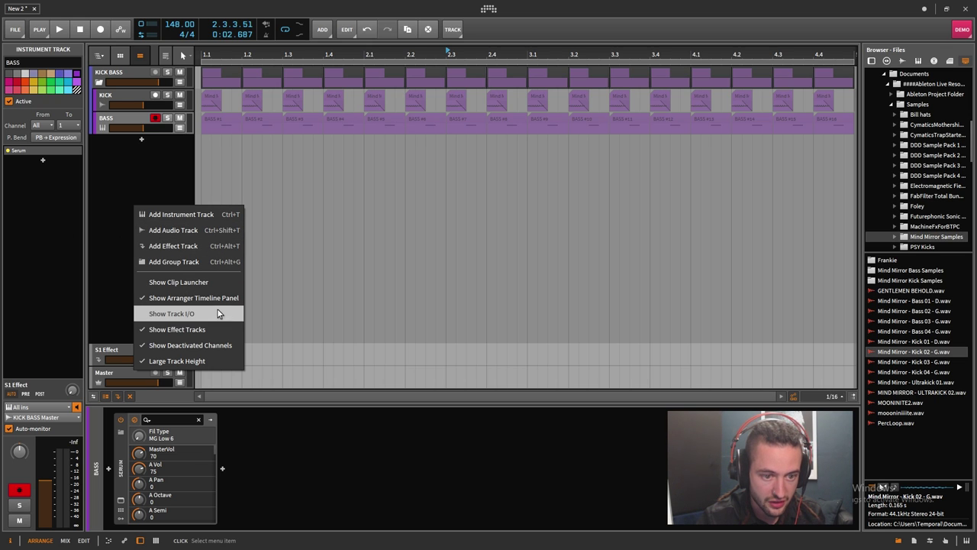
left_click(182, 314)
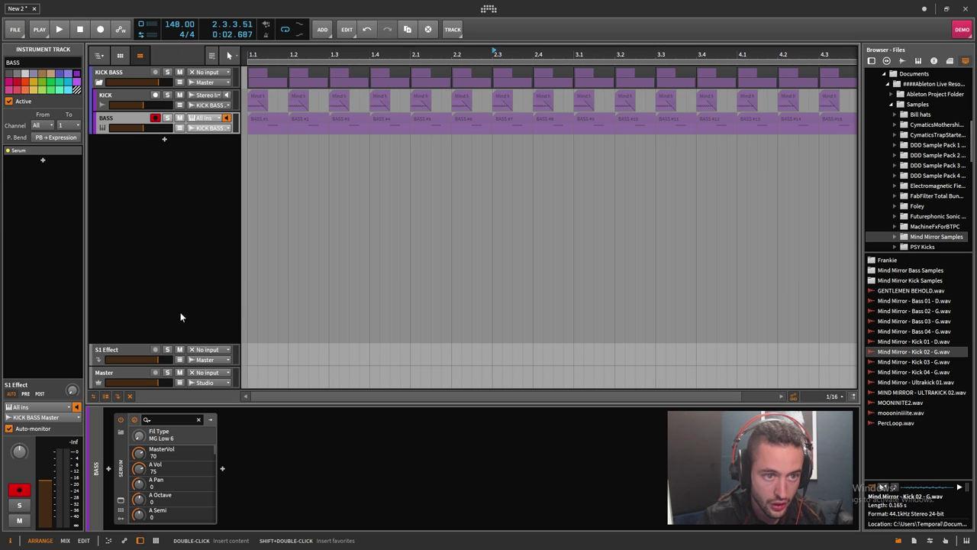
left_click(205, 119)
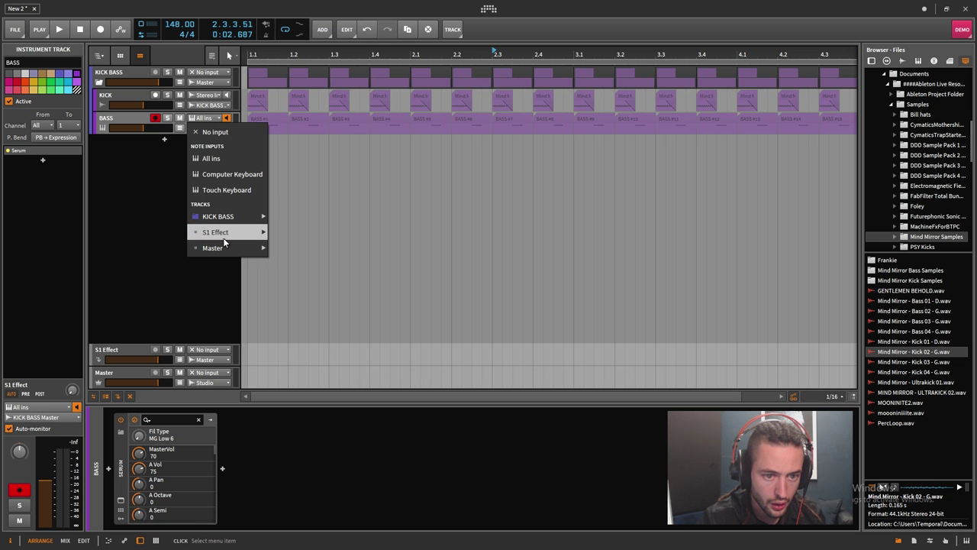
left_click(152, 209)
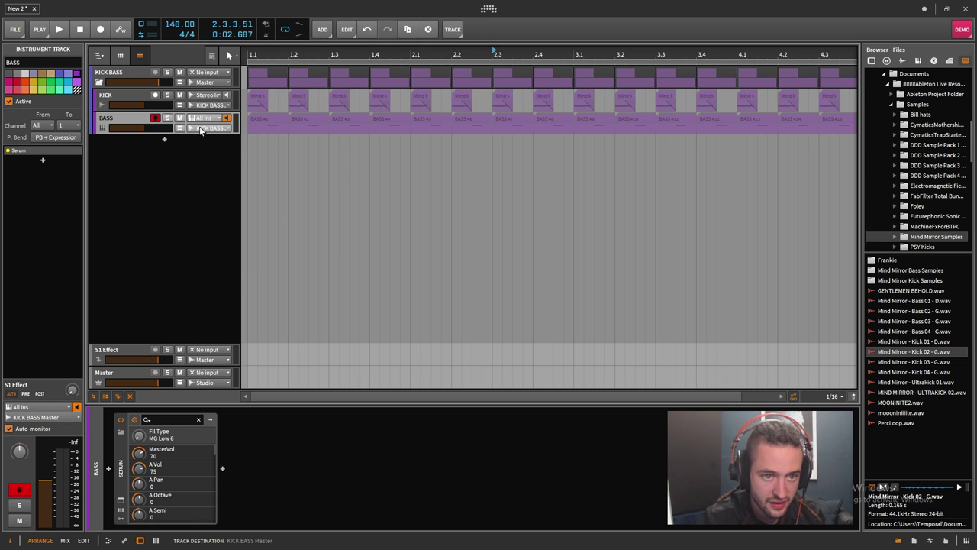
left_click(202, 128)
left_click(158, 209)
Show the clip launcher beside the arrangement and hide it again
right_click(157, 212)
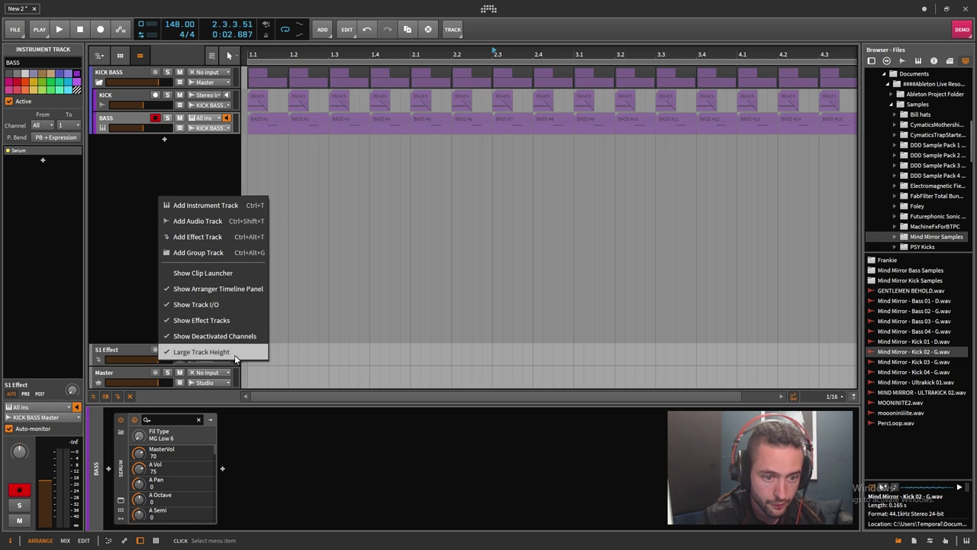
left_click(203, 273)
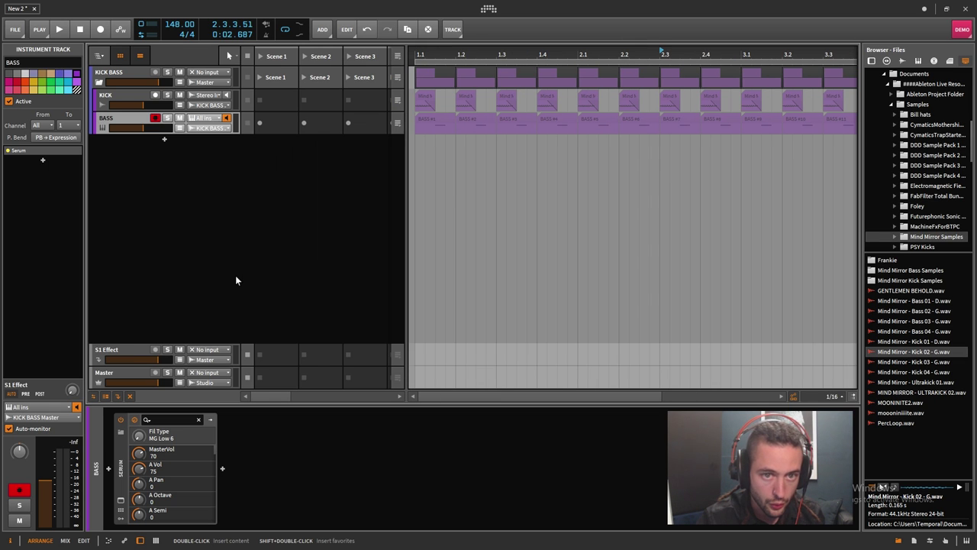
right_click(235, 281)
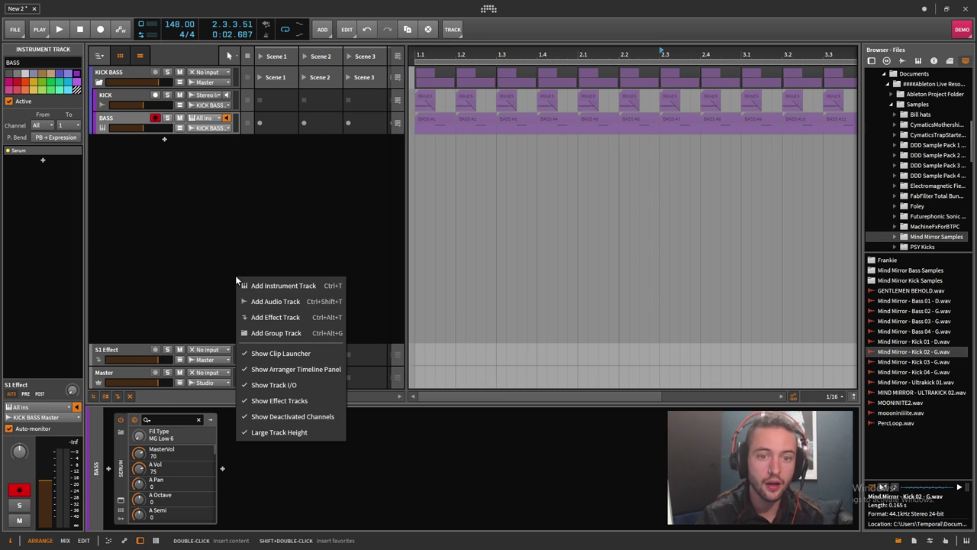
left_click(277, 353)
Play and stop the arrangement a few times, and check the mixer view before returning to the arrangement
key("space")
left_click(80, 29)
key("space")
left_click(80, 29)
key("alt+2")
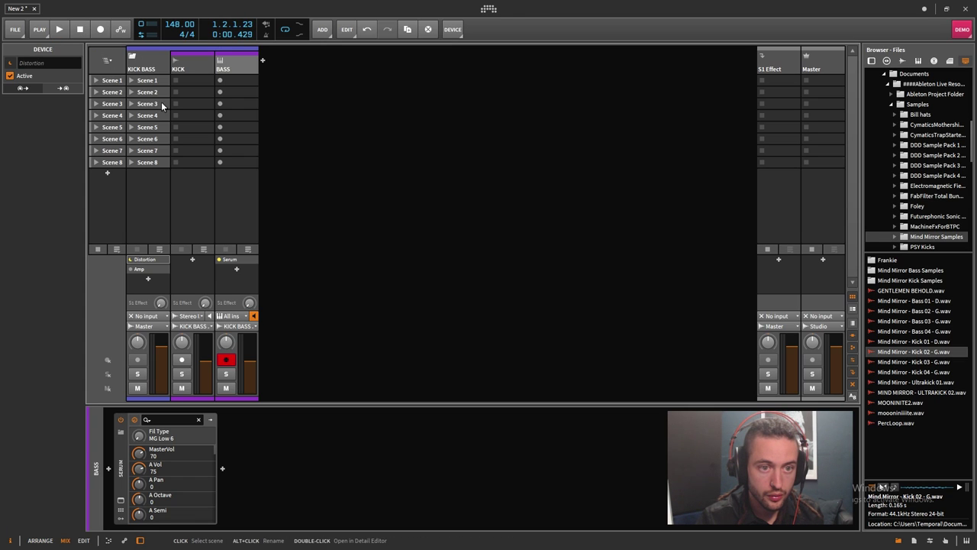
key("alt+1")
Play short passages from the start of the arrangement and check the DSP Performance Graph, closing it again
key("space")
key("space")
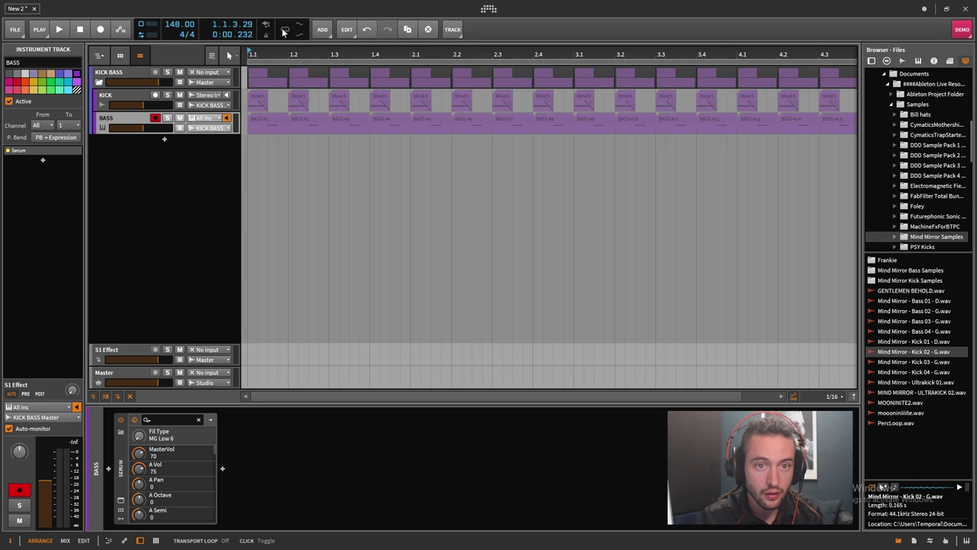
key("space")
key("space")
left_click(140, 32)
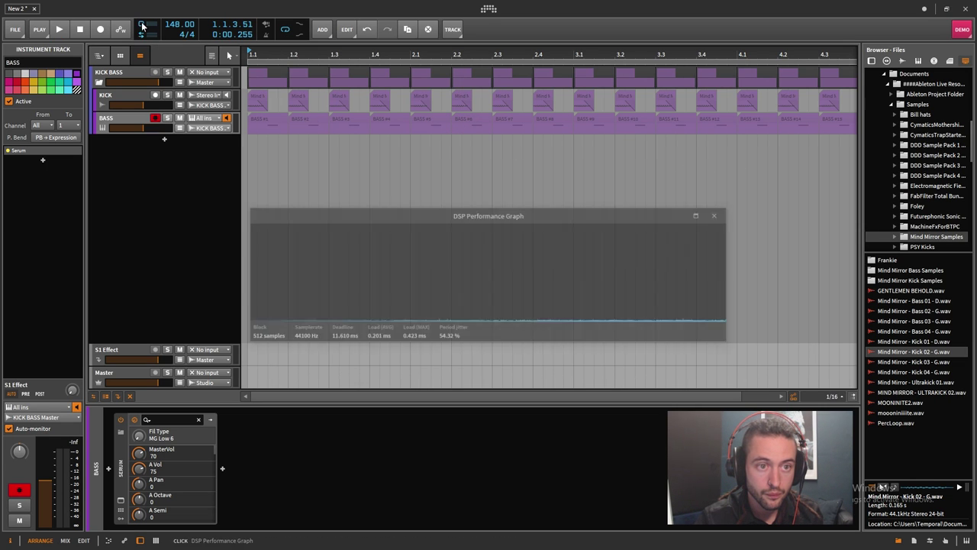
left_click(727, 216)
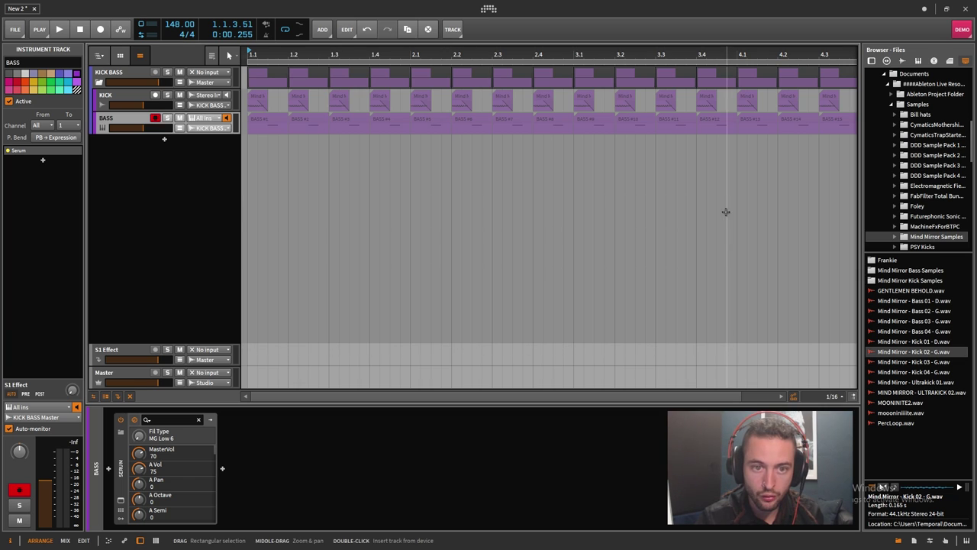
Switch off input monitoring and record arming on the BASS track while playing the pattern
left_click(227, 118)
key("space")
left_click(155, 117)
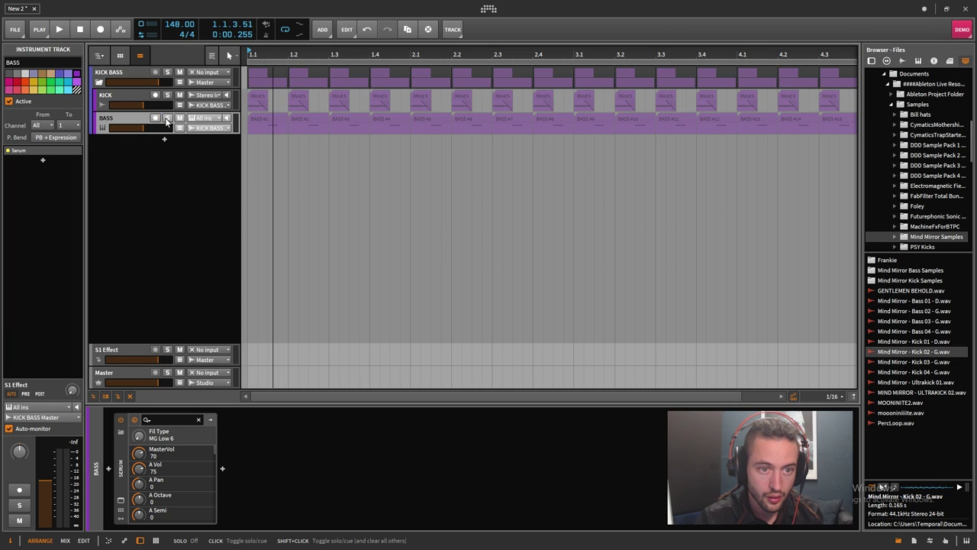
key("space")
Listen to the BASS track soloed, take it out of solo, and play the full pattern again
left_click(166, 120)
key("space")
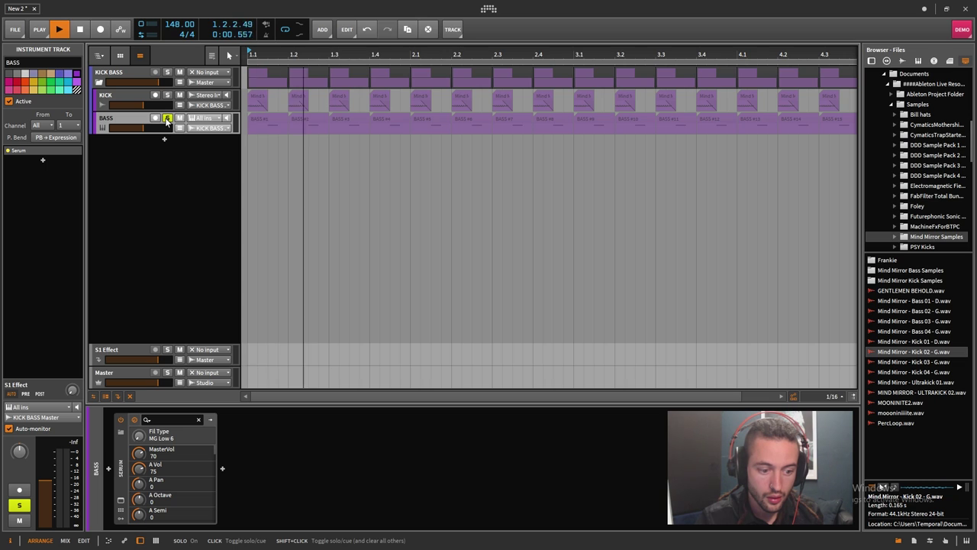
left_click(166, 120)
key("space")
key("space")
key("space")
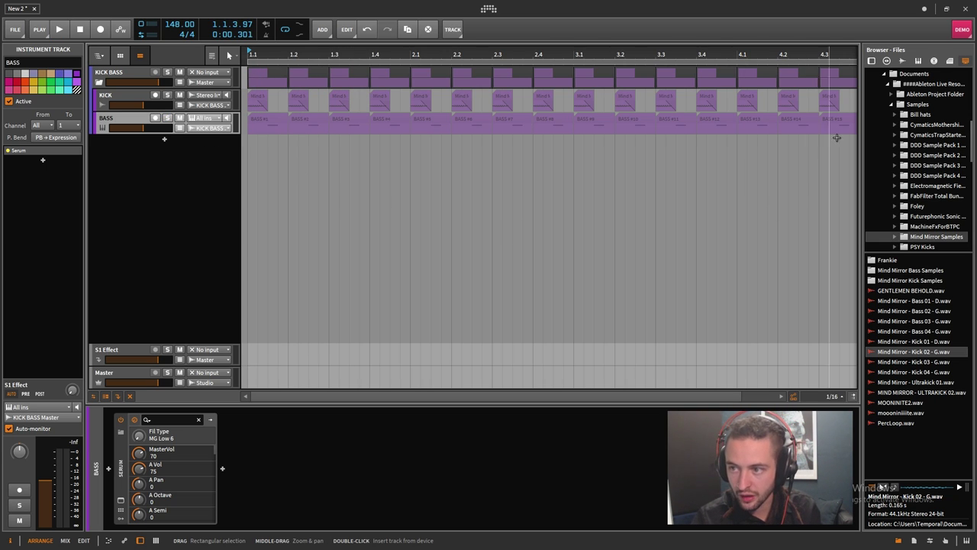
double_click(741, 397)
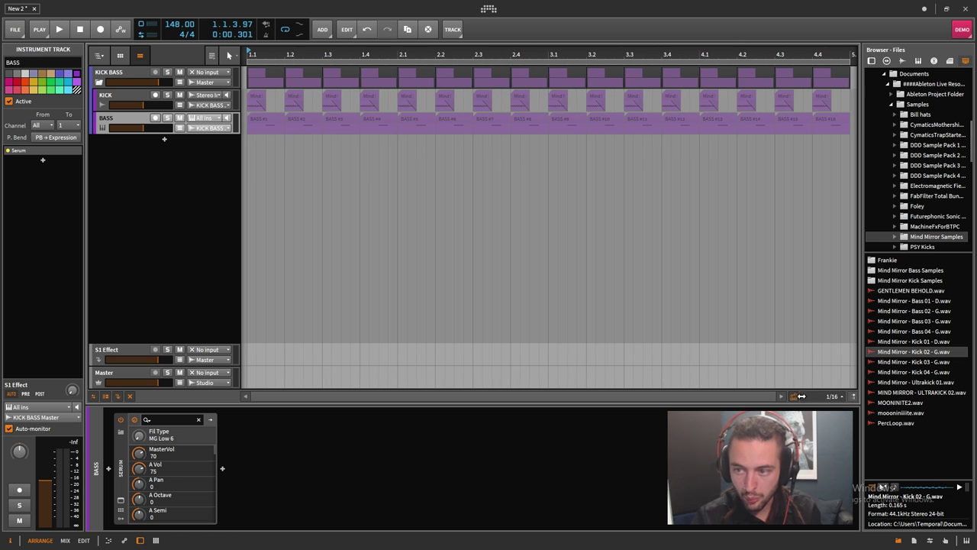